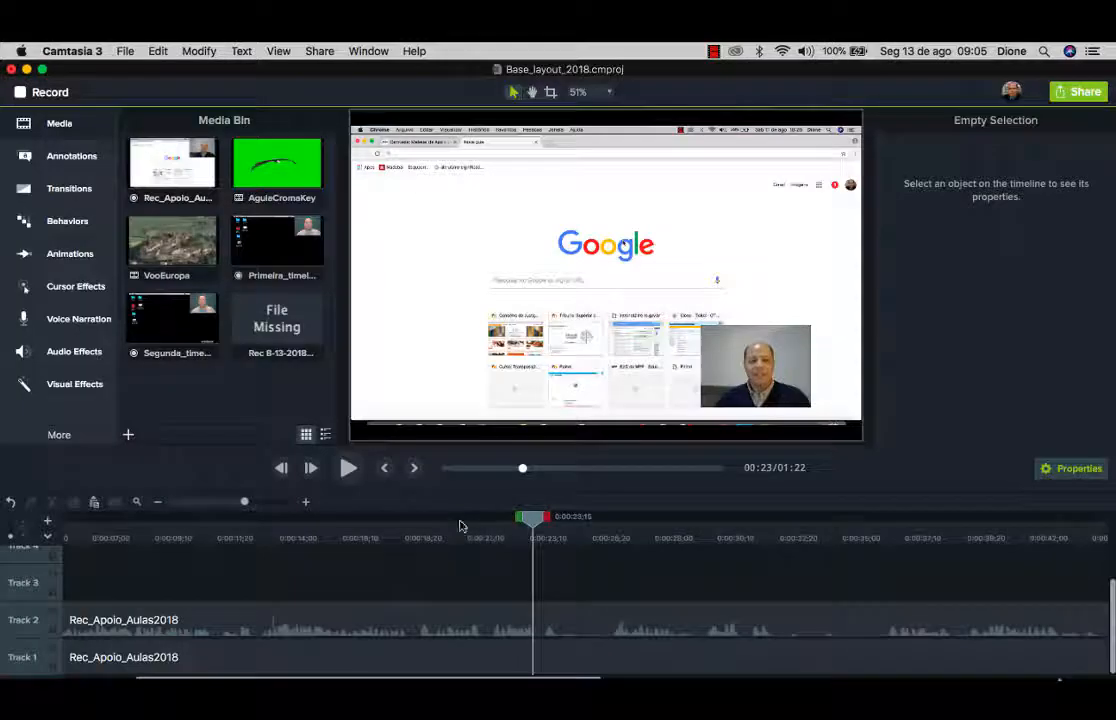
Scrub back to about 0:19 and play, then pause, the recording.
{"action": "left_click_drag", "start_coordinate": [460, 526], "coordinate": [609, 531]}
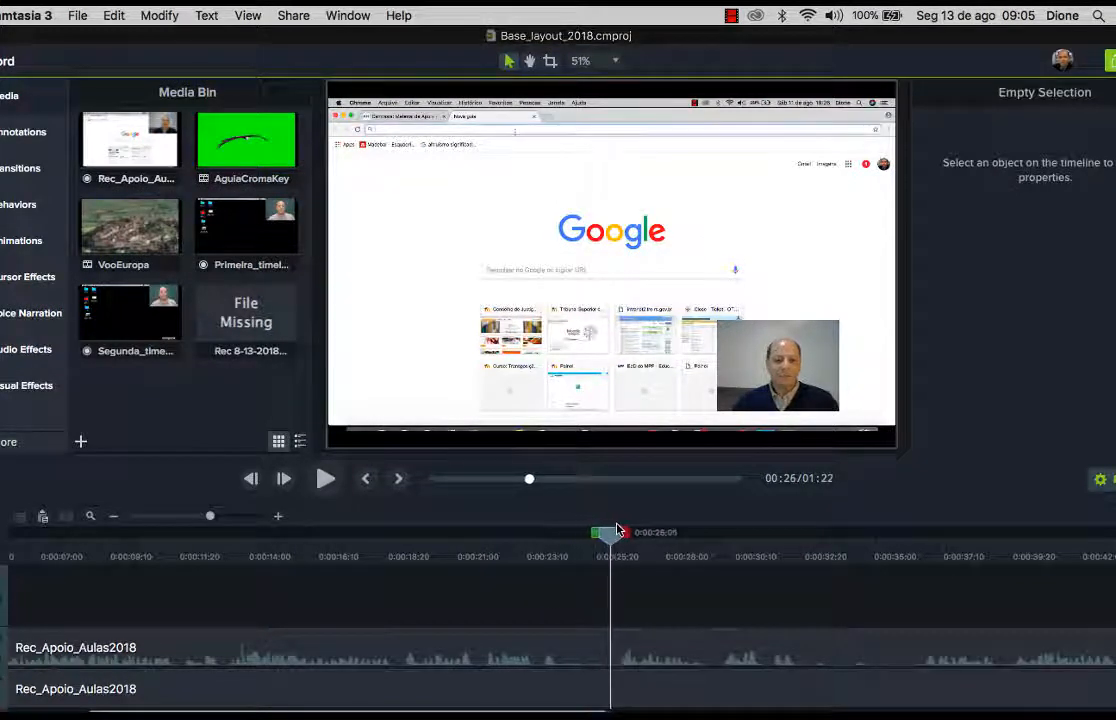
{"action": "left_click", "coordinate": [325, 481]}
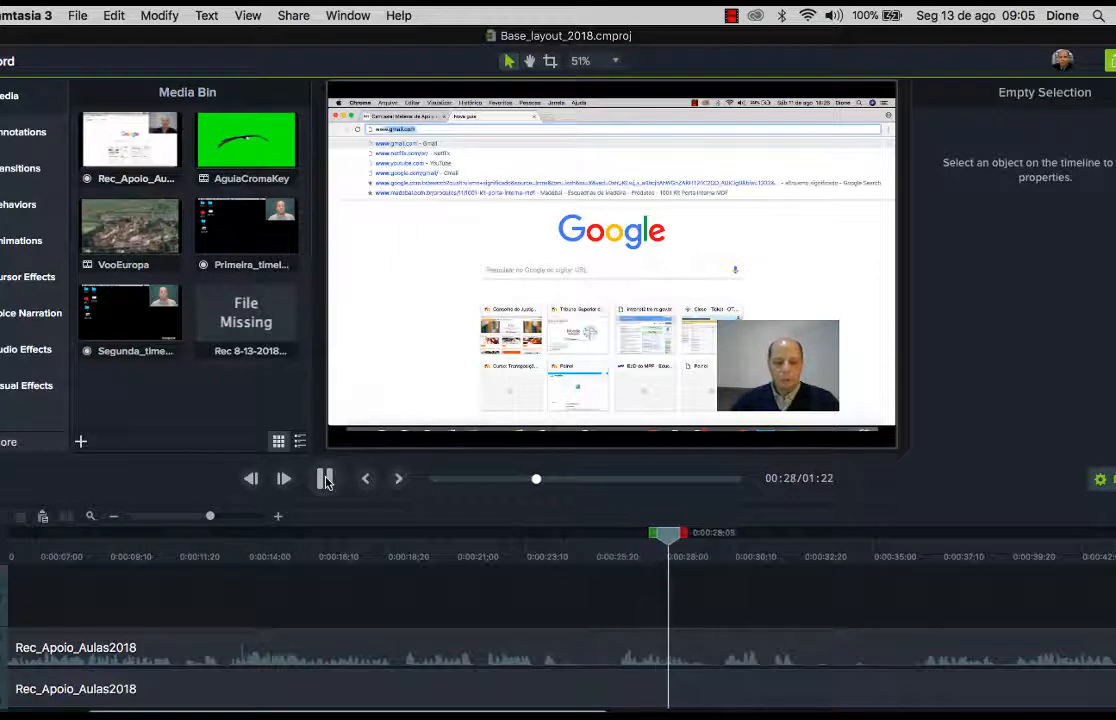
{"action": "left_click", "coordinate": [325, 480]}
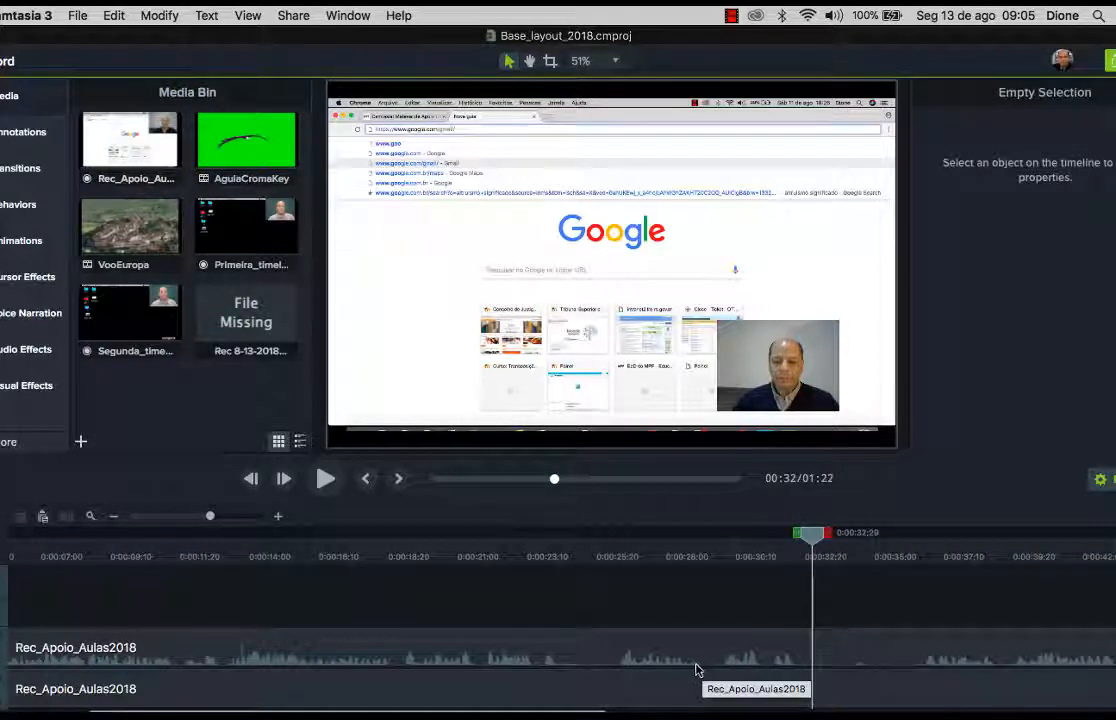
Select both recording clips and park the playhead at 0:00:26;07.
{"action": "left_click_drag", "start_coordinate": [812, 538], "coordinate": [589, 540]}
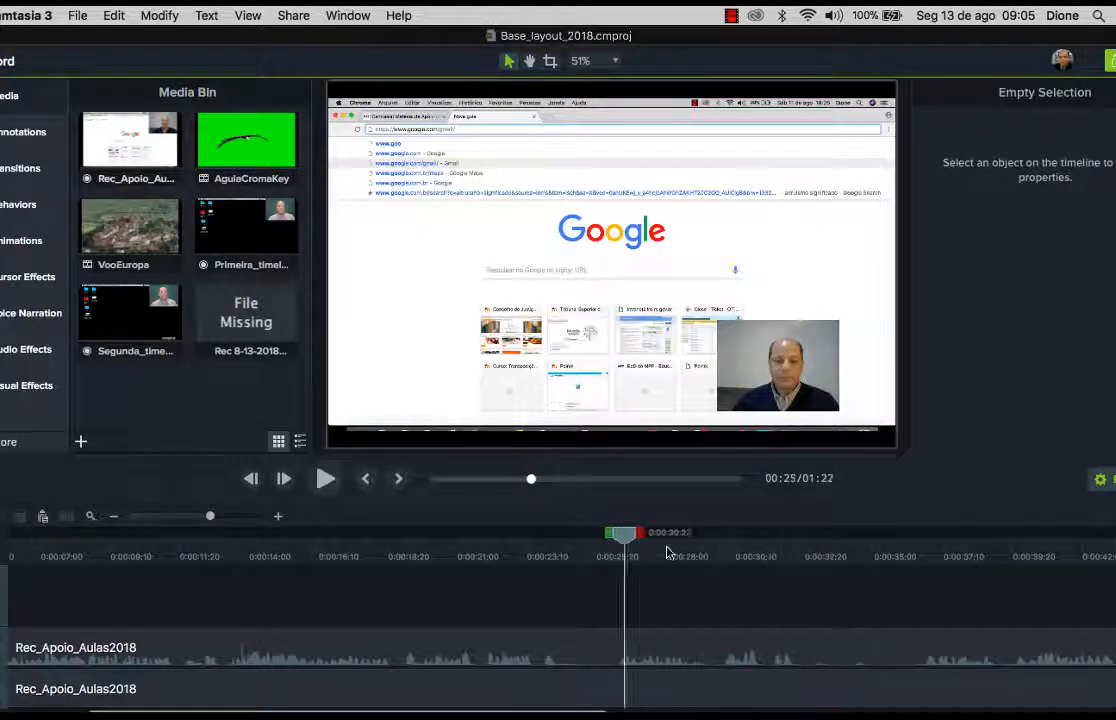
{"action": "left_click_drag", "start_coordinate": [687, 597], "coordinate": [629, 698]}
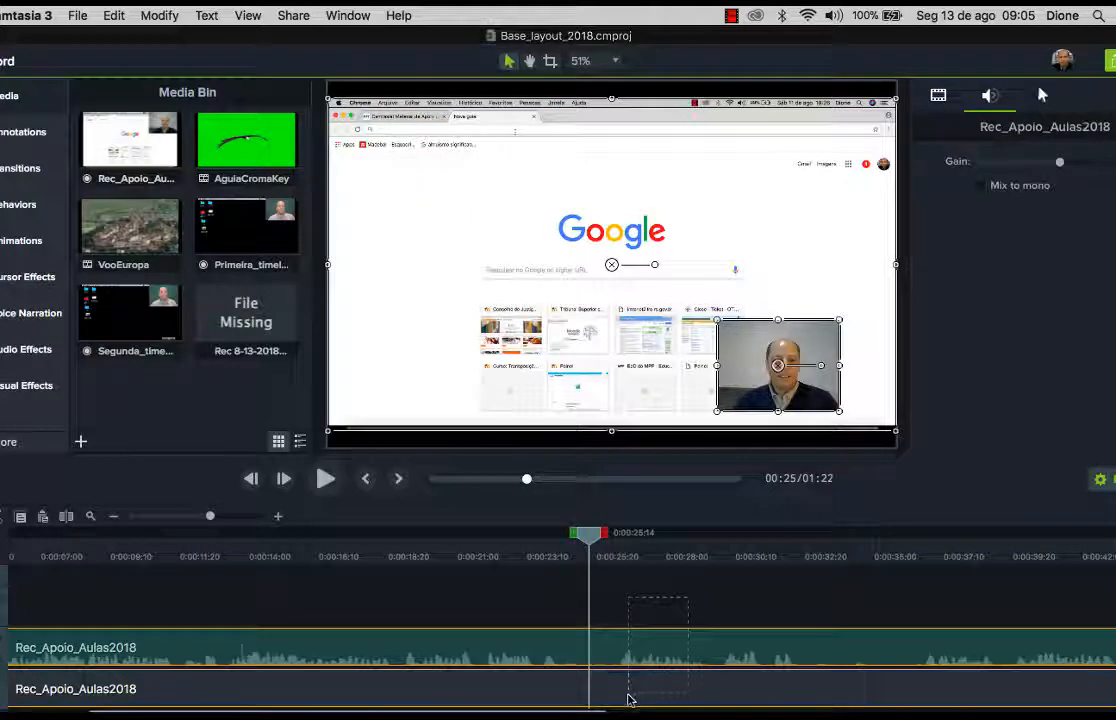
{"action": "left_click_drag", "start_coordinate": [679, 604], "coordinate": [630, 696]}
{"action": "left_click_drag", "start_coordinate": [592, 563], "coordinate": [612, 550]}
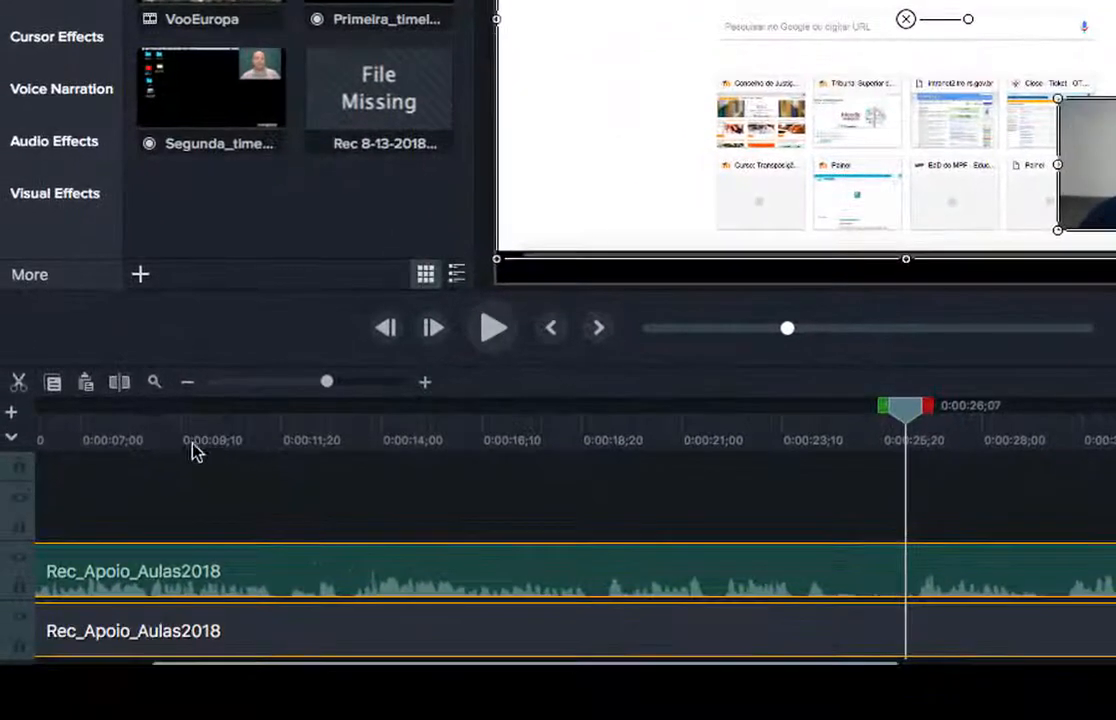
Split both recording clips at 0:26 and again at about 0:29;26.
{"action": "left_click", "coordinate": [120, 385]}
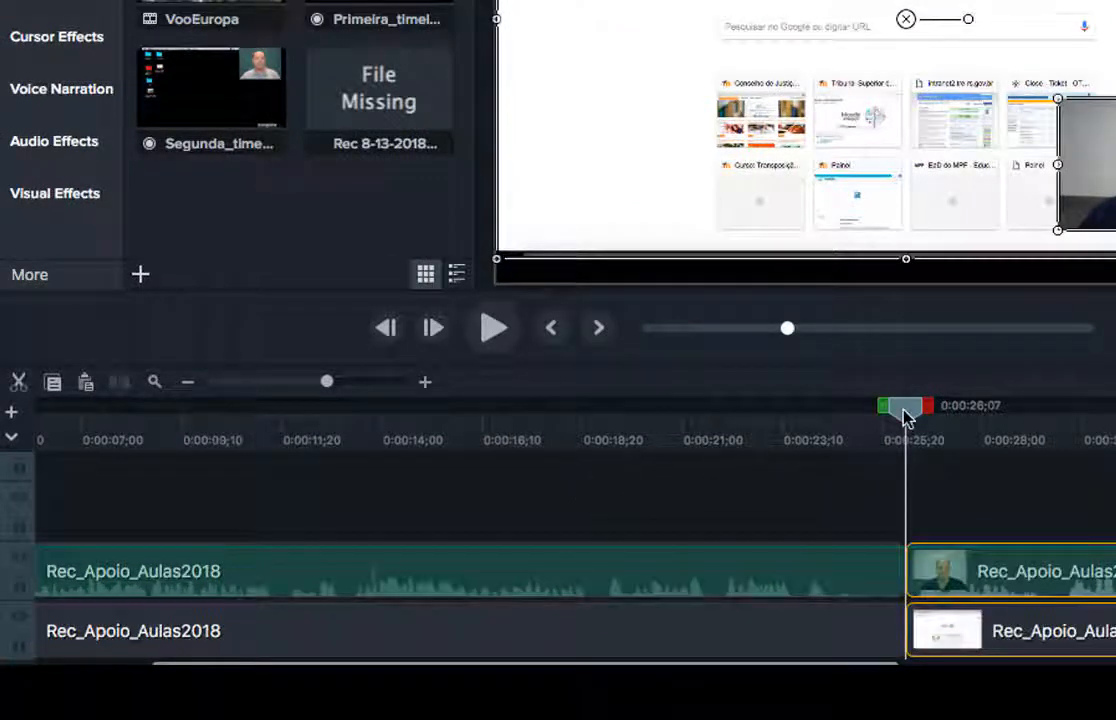
{"action": "left_click_drag", "start_coordinate": [905, 406], "coordinate": [1056, 425]}
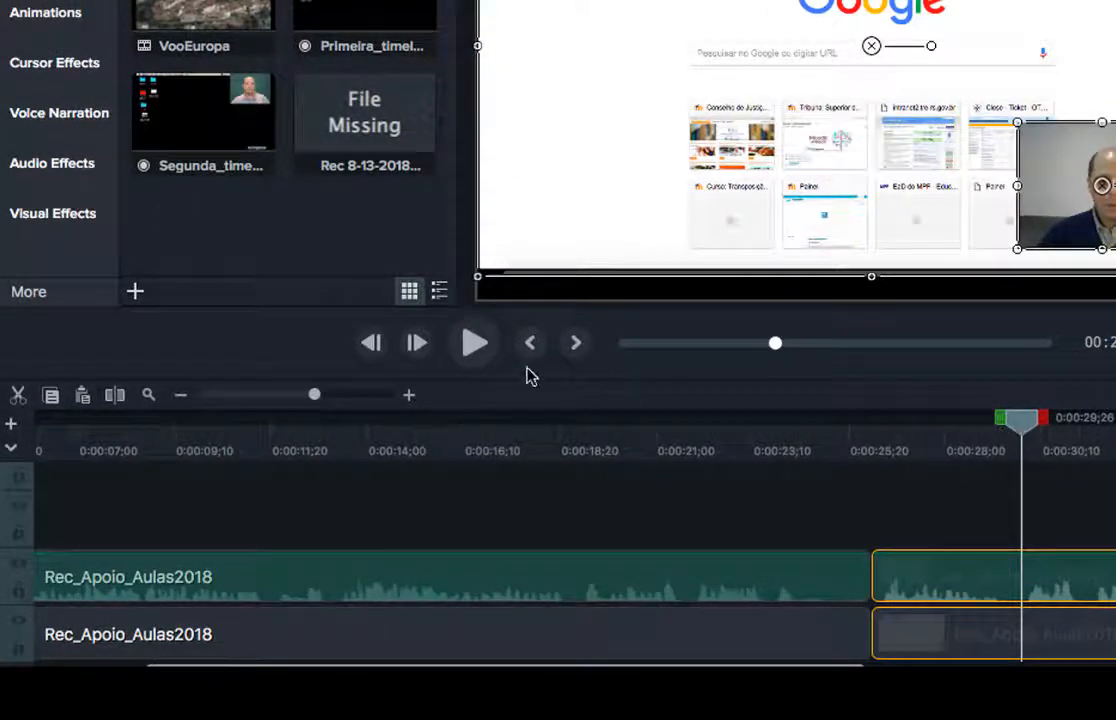
{"action": "left_click", "coordinate": [116, 397]}
{"action": "left_click", "coordinate": [1100, 507]}
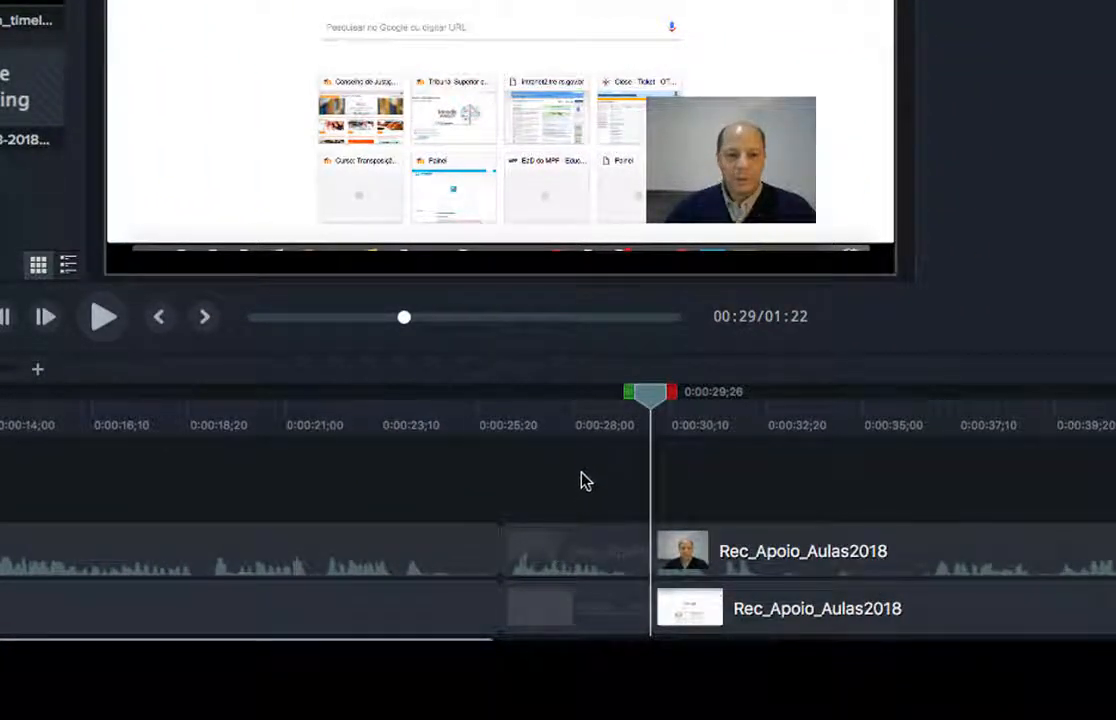
Delete both middle pieces and slide the later clips left to close the gap.
{"action": "left_click", "coordinate": [563, 565]}
{"action": "left_click", "coordinate": [580, 603], "text": "shift"}
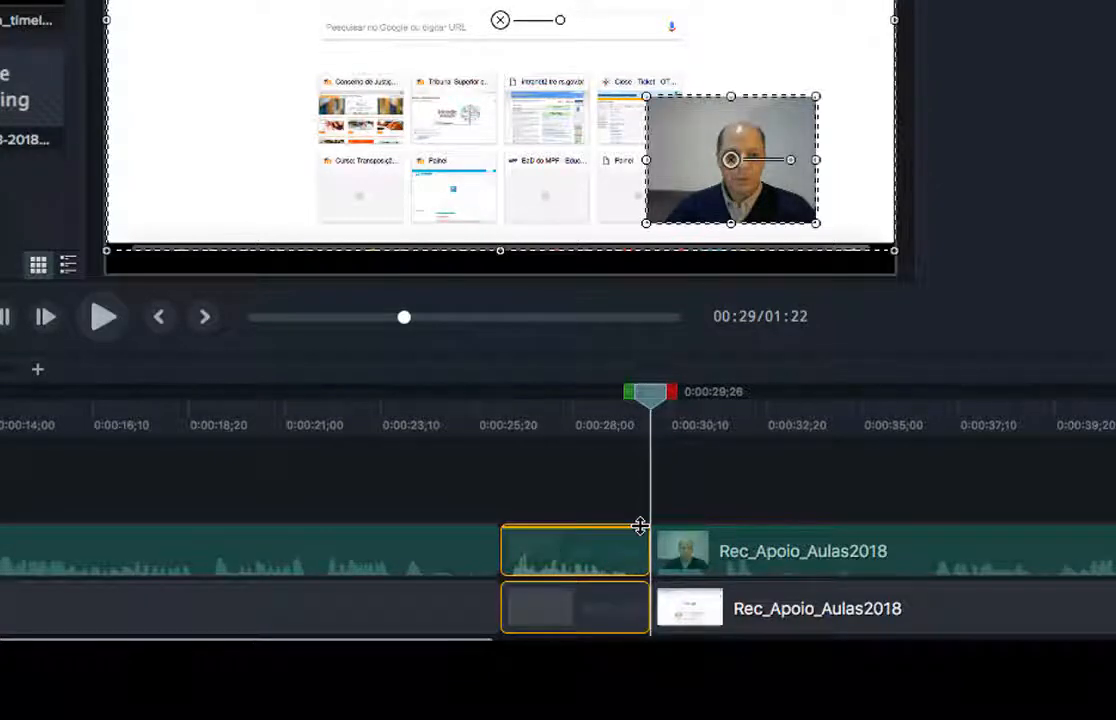
{"action": "right_click", "coordinate": [602, 549]}
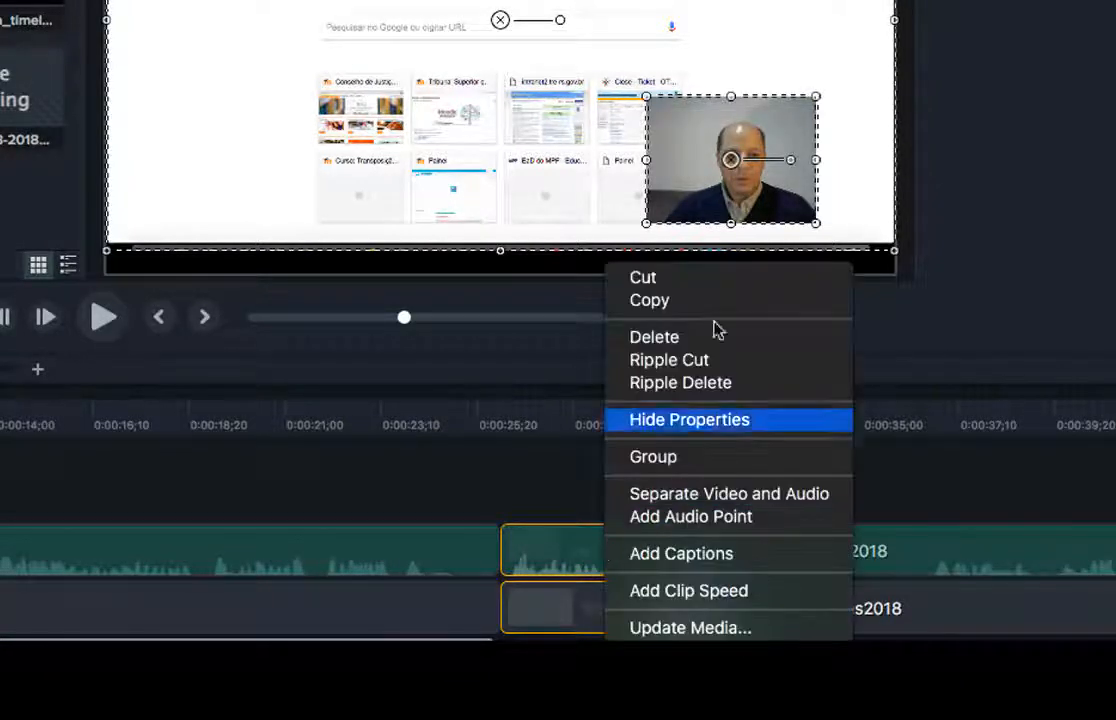
{"action": "left_click", "coordinate": [686, 346]}
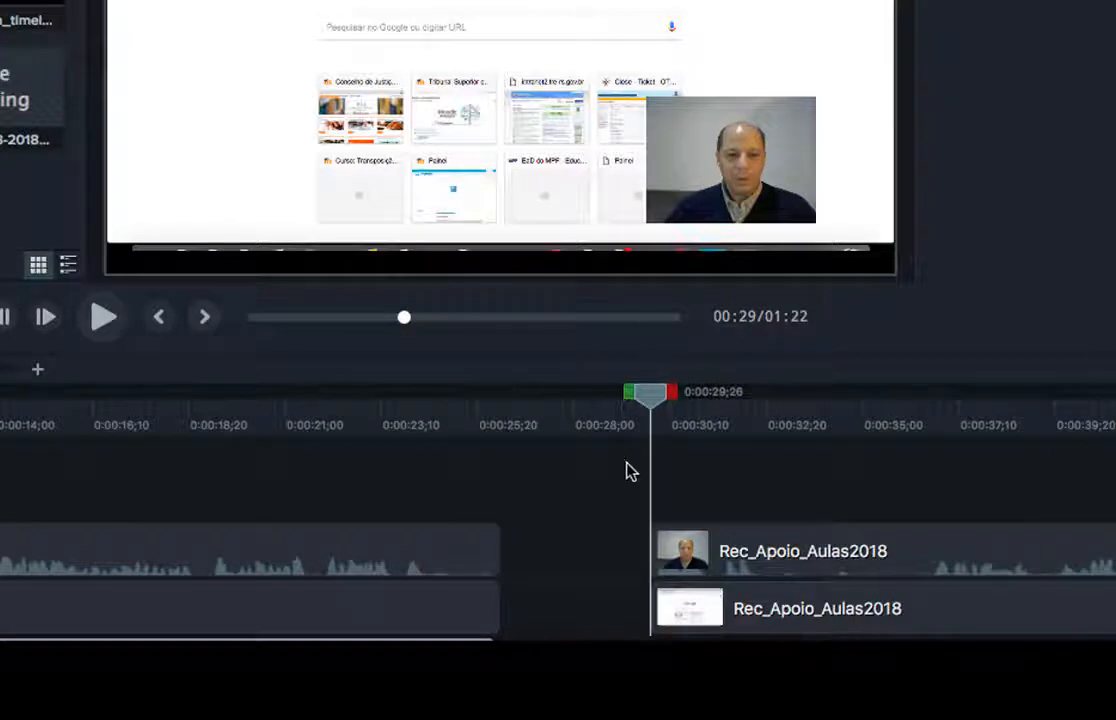
{"action": "left_click_drag", "start_coordinate": [606, 481], "coordinate": [612, 574]}
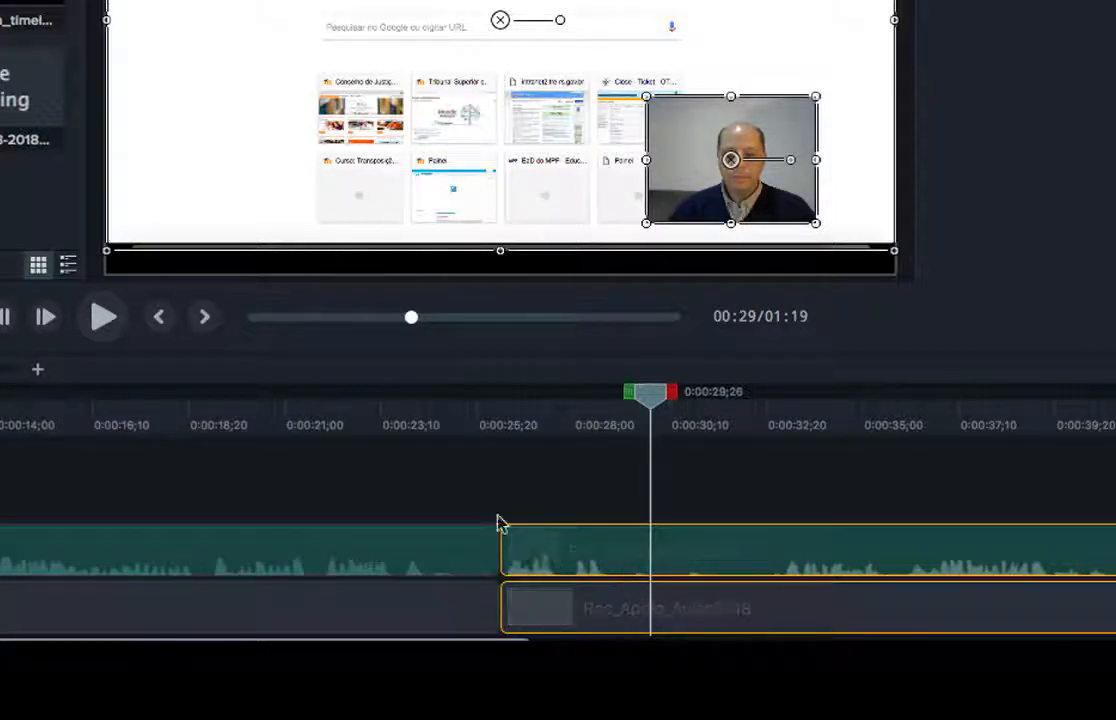
{"action": "left_click", "coordinate": [490, 467]}
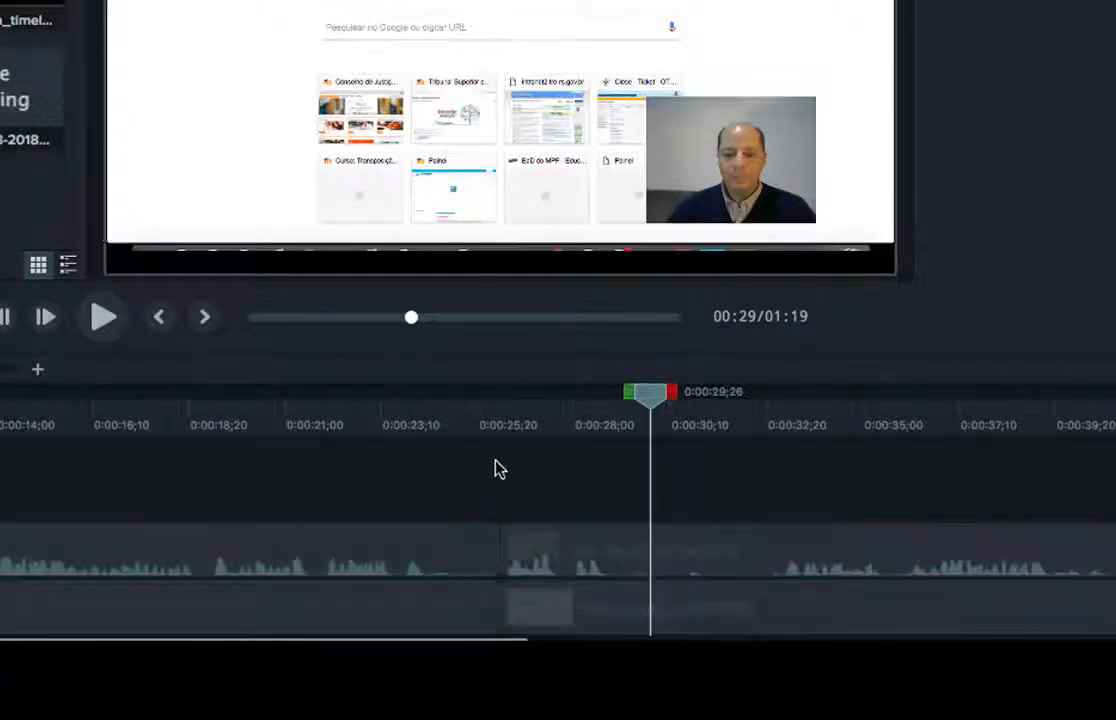
{"action": "left_click_drag", "start_coordinate": [650, 393], "coordinate": [410, 408]}
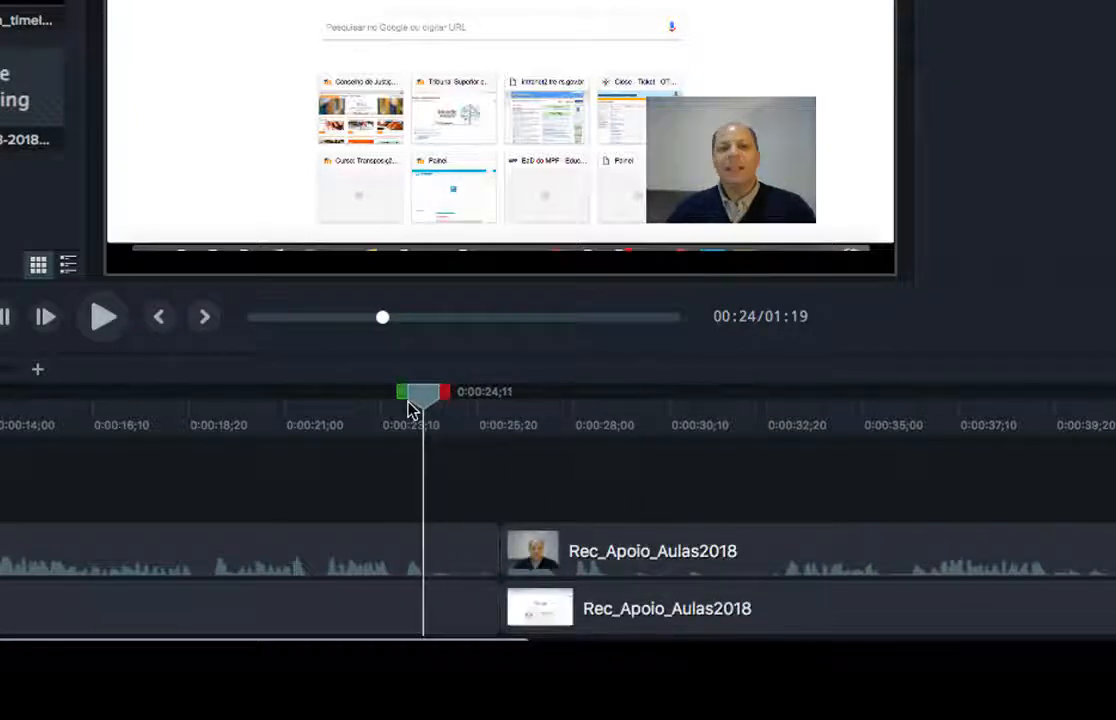
Play back the joined cut, then park the playhead at about 0:00:24;29.
{"action": "key", "text": "space"}
{"action": "left_click", "coordinate": [118, 336]}
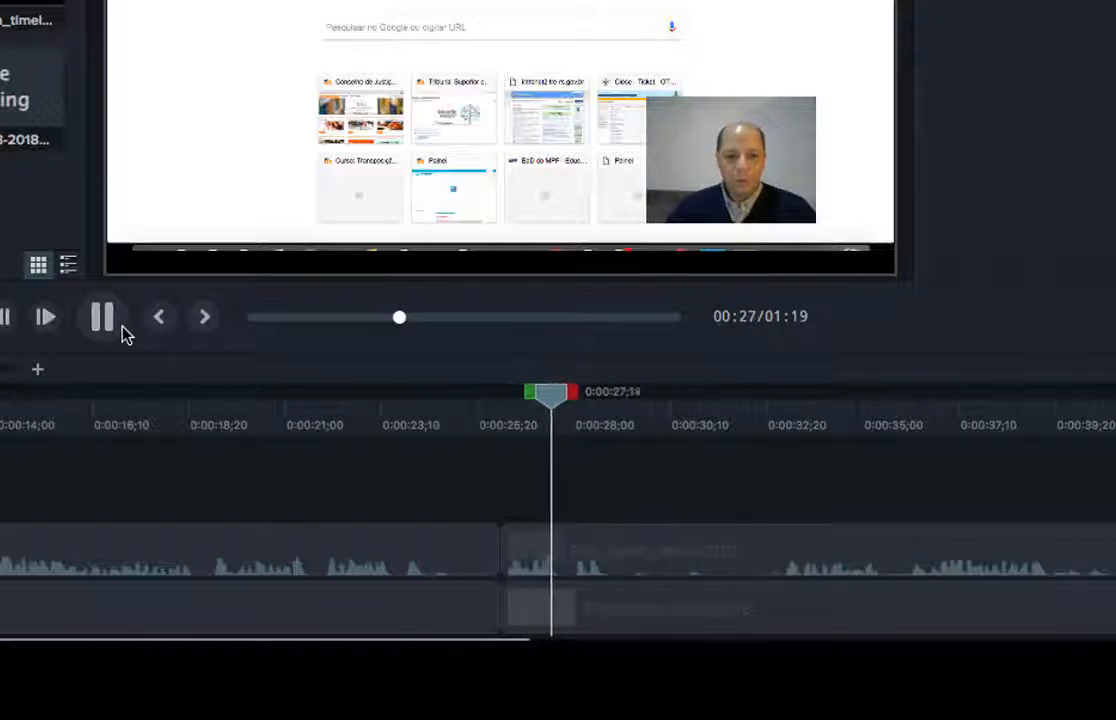
{"action": "left_click", "coordinate": [121, 332]}
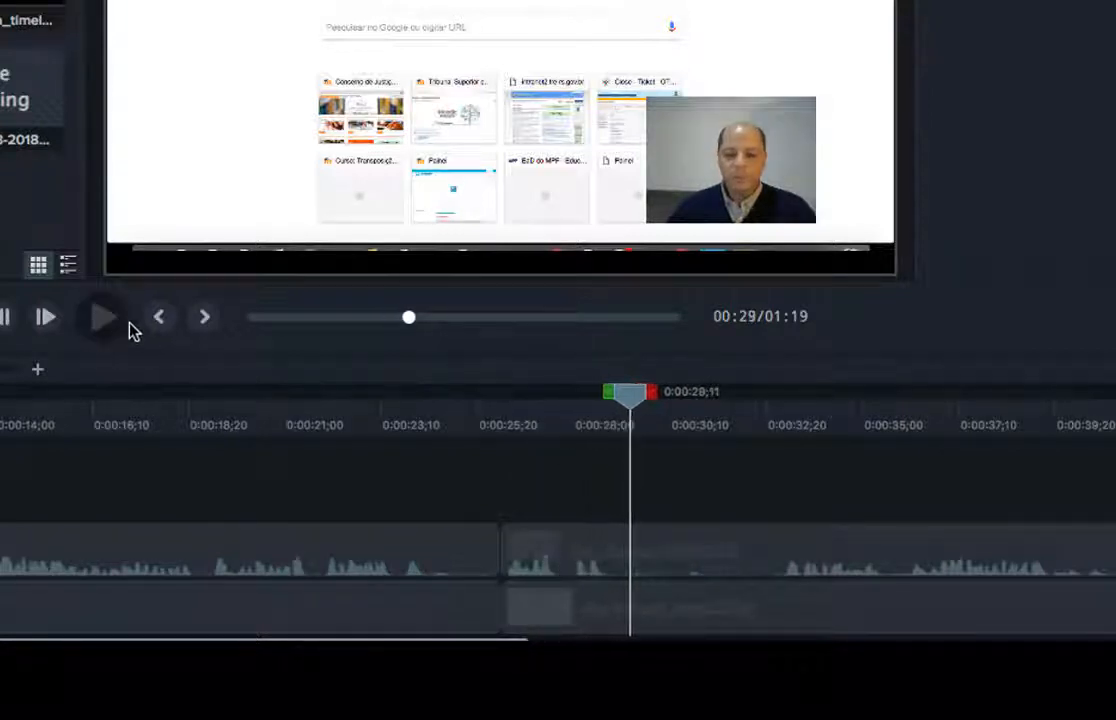
{"action": "left_click_drag", "start_coordinate": [628, 394], "coordinate": [737, 415]}
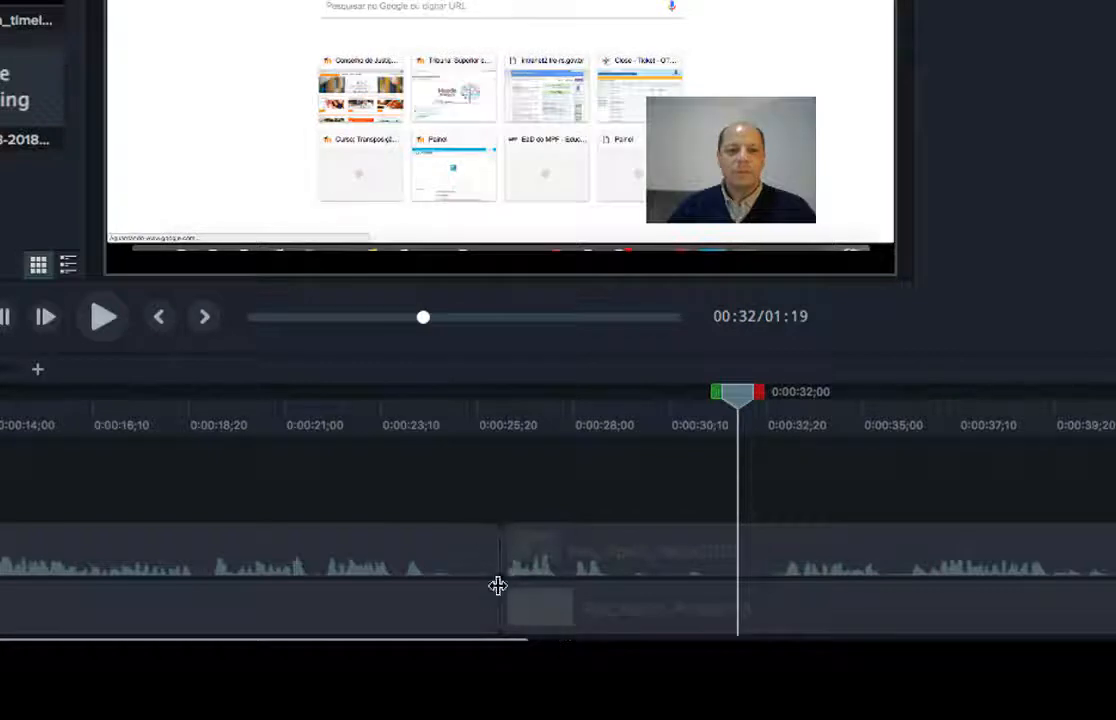
{"action": "left_click_drag", "start_coordinate": [751, 405], "coordinate": [432, 400]}
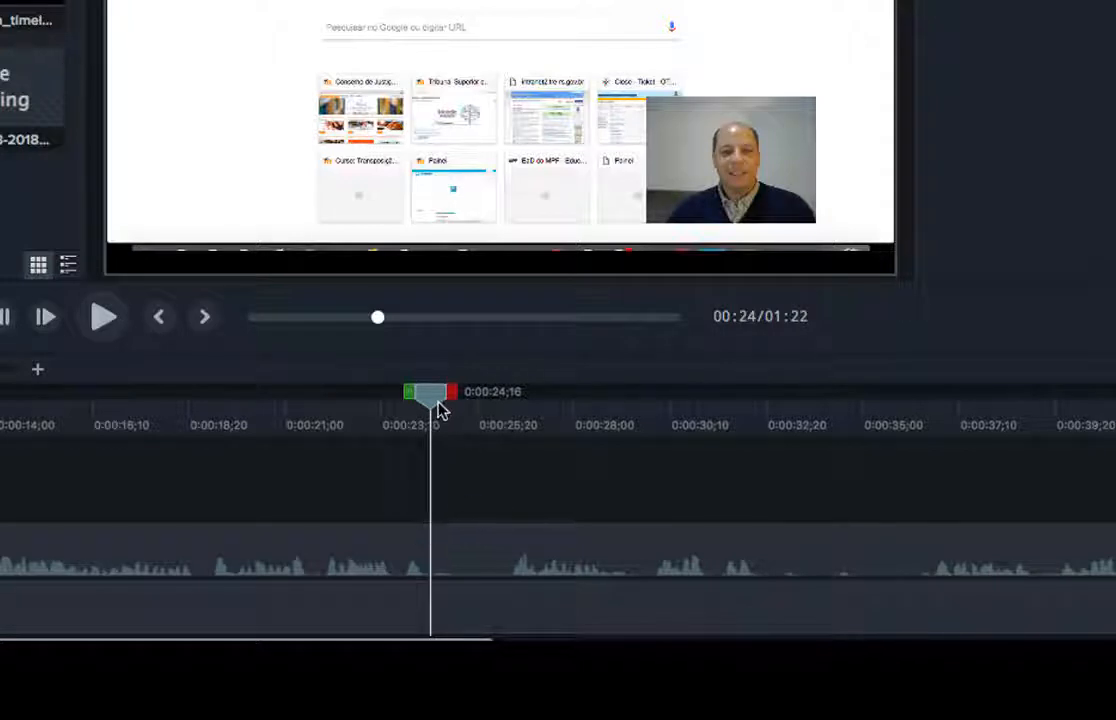
Split both recording clips with Cmd+T at 0:00:24;16 and 0:00:29;26.
{"action": "left_click", "coordinate": [473, 600]}
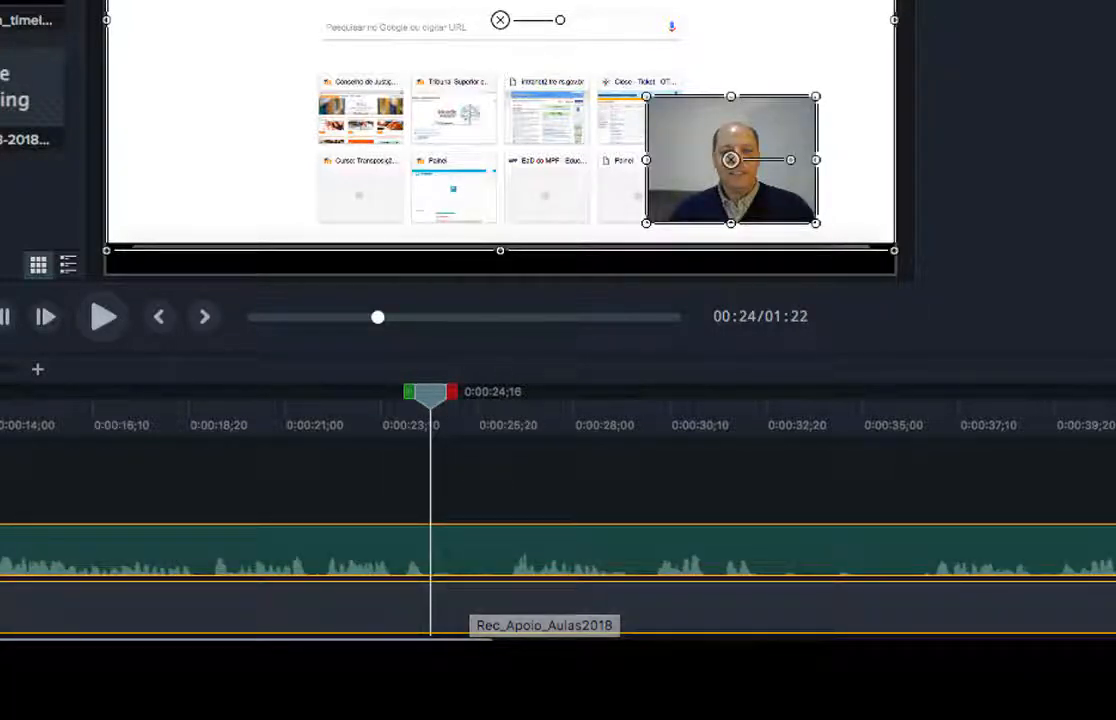
{"action": "key", "text": "super+t"}
{"action": "left_click_drag", "start_coordinate": [428, 397], "coordinate": [650, 430]}
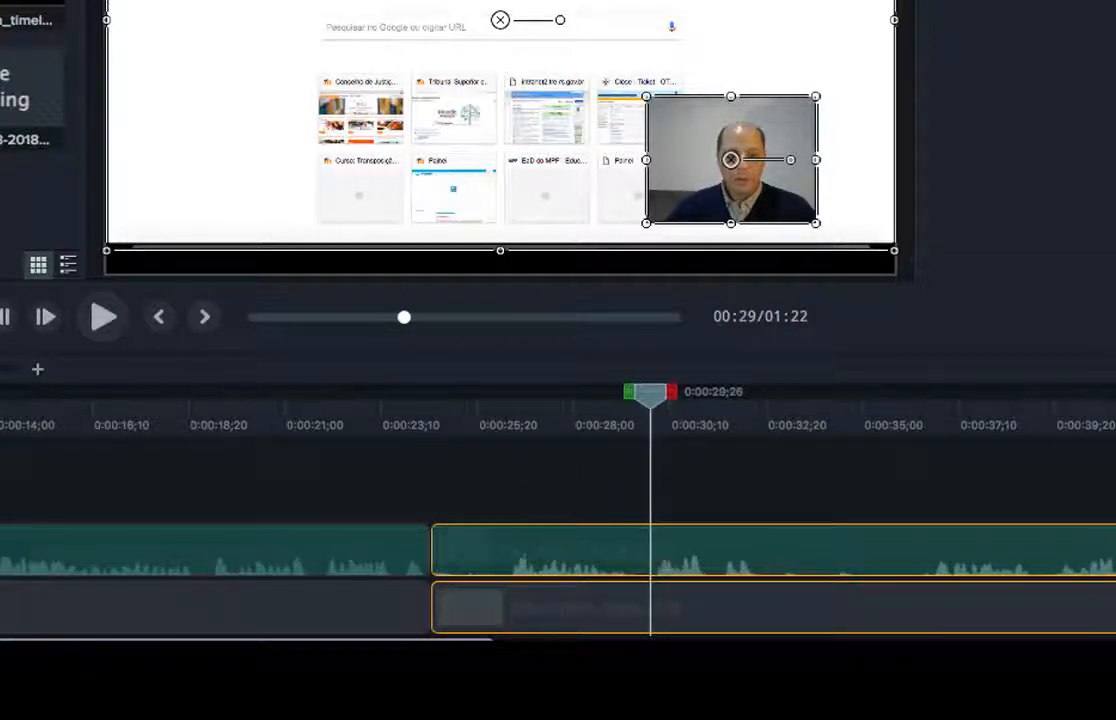
{"action": "key", "text": "super+t"}
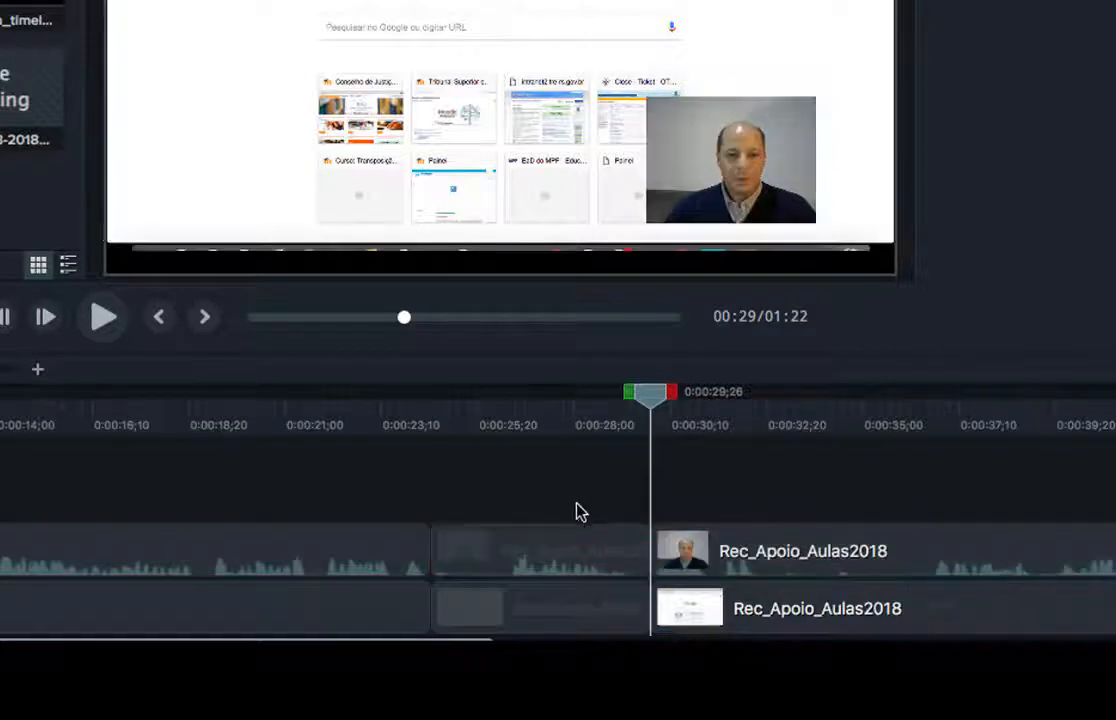
Ripple Delete the two middle pieces so the remaining clips join up.
{"action": "left_click", "coordinate": [565, 553]}
{"action": "left_click", "coordinate": [521, 608], "text": "super"}
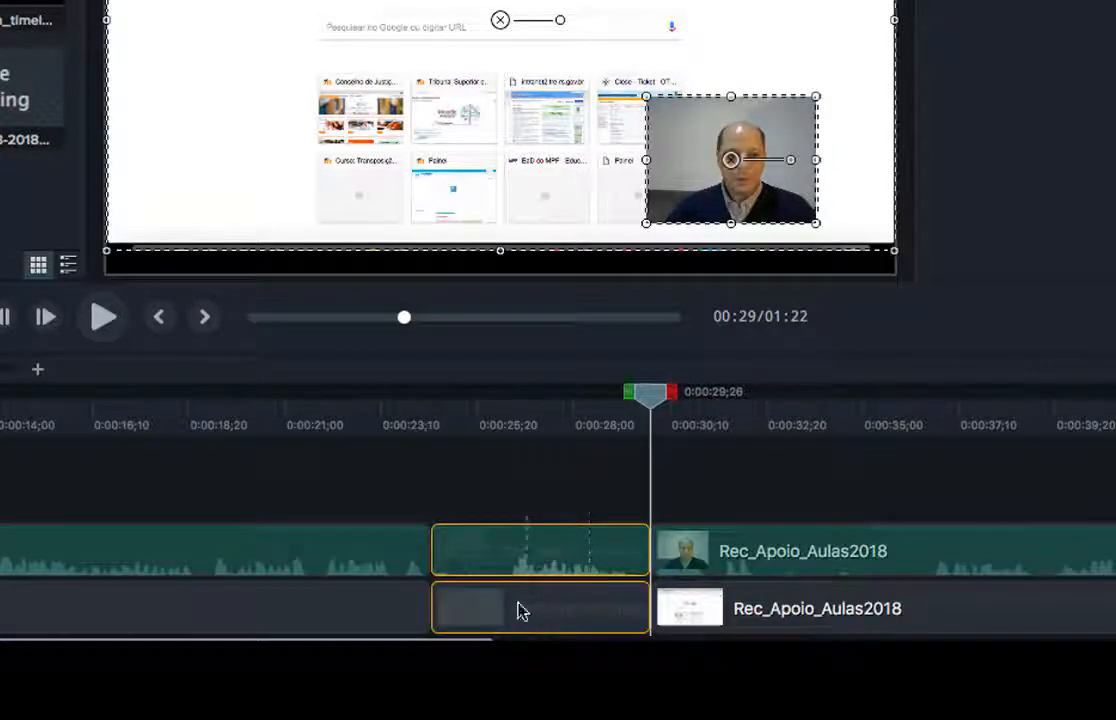
{"action": "right_click", "coordinate": [553, 558]}
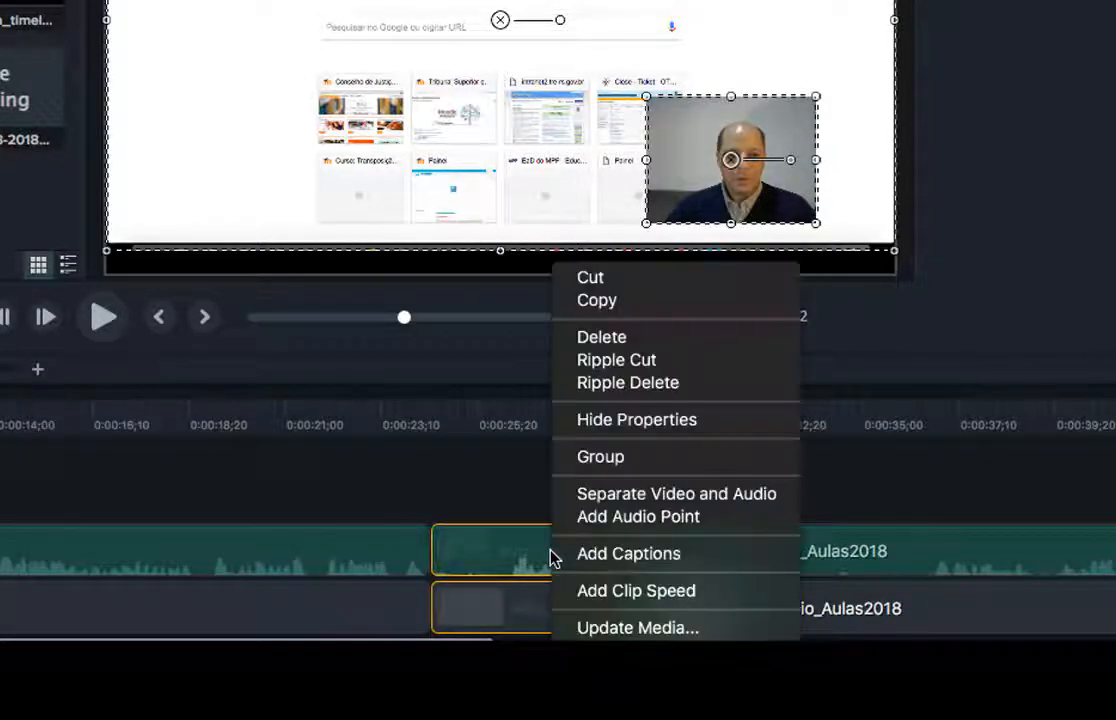
{"action": "left_click", "coordinate": [603, 390]}
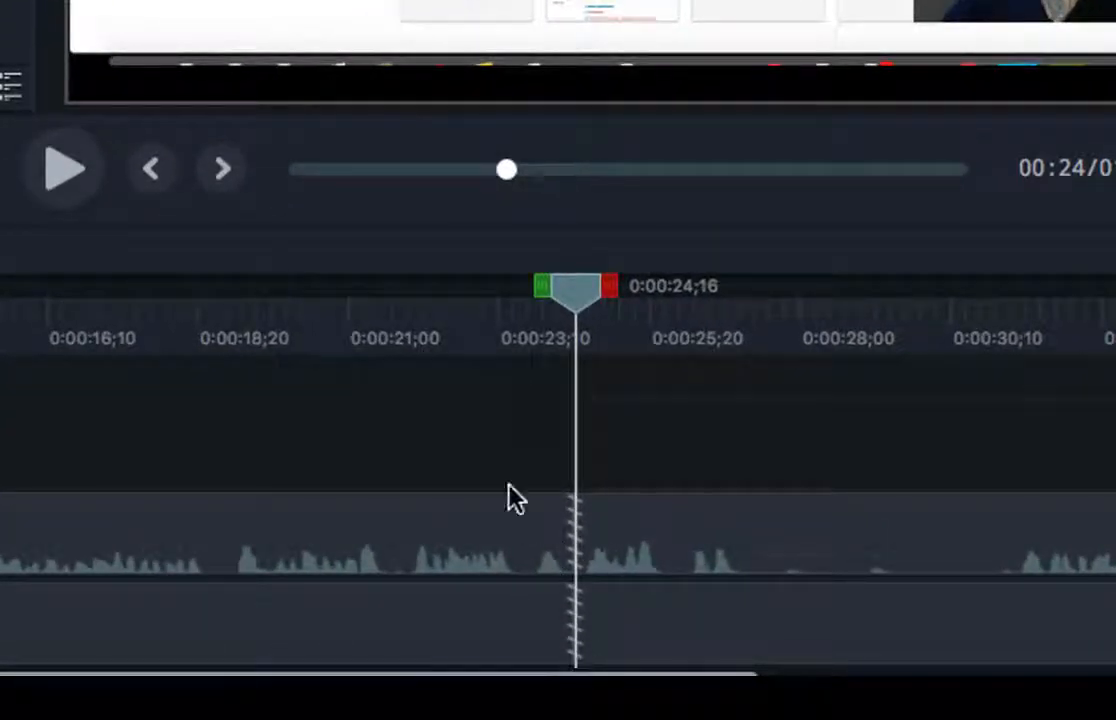
{"action": "left_click_drag", "start_coordinate": [590, 328], "coordinate": [513, 325]}
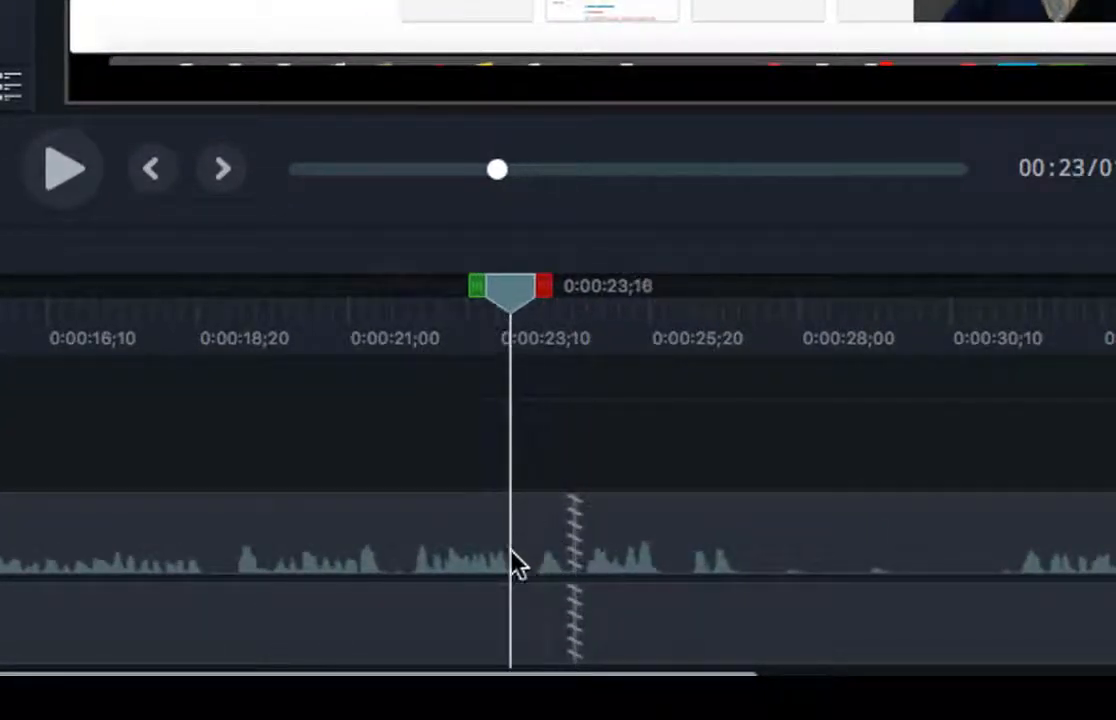
{"action": "left_click", "coordinate": [648, 557]}
{"action": "left_click", "coordinate": [482, 621]}
{"action": "left_click", "coordinate": [725, 536]}
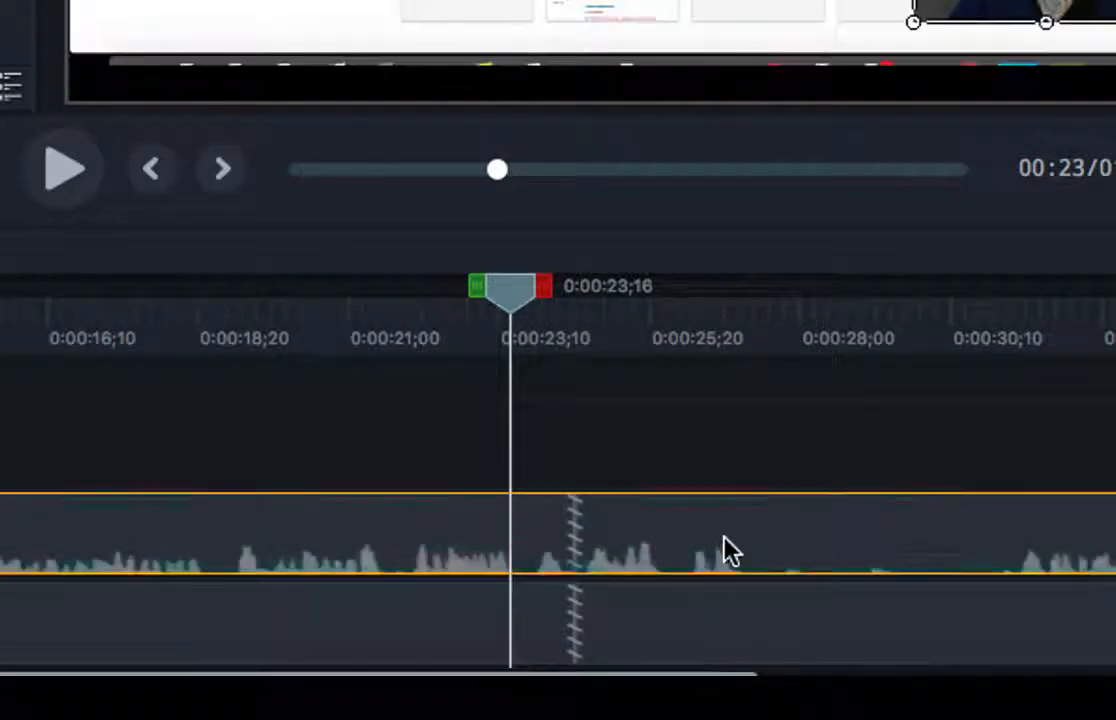
{"action": "left_click", "coordinate": [720, 623]}
{"action": "left_click", "coordinate": [712, 556]}
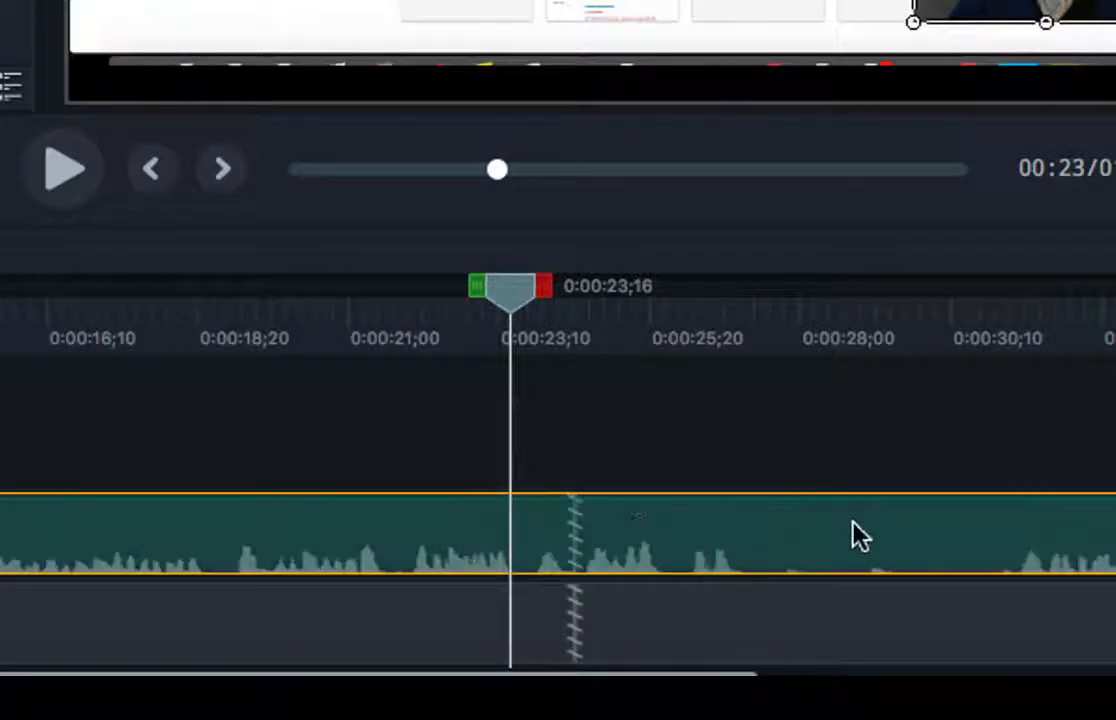
{"action": "left_click_drag", "start_coordinate": [523, 316], "coordinate": [538, 314]}
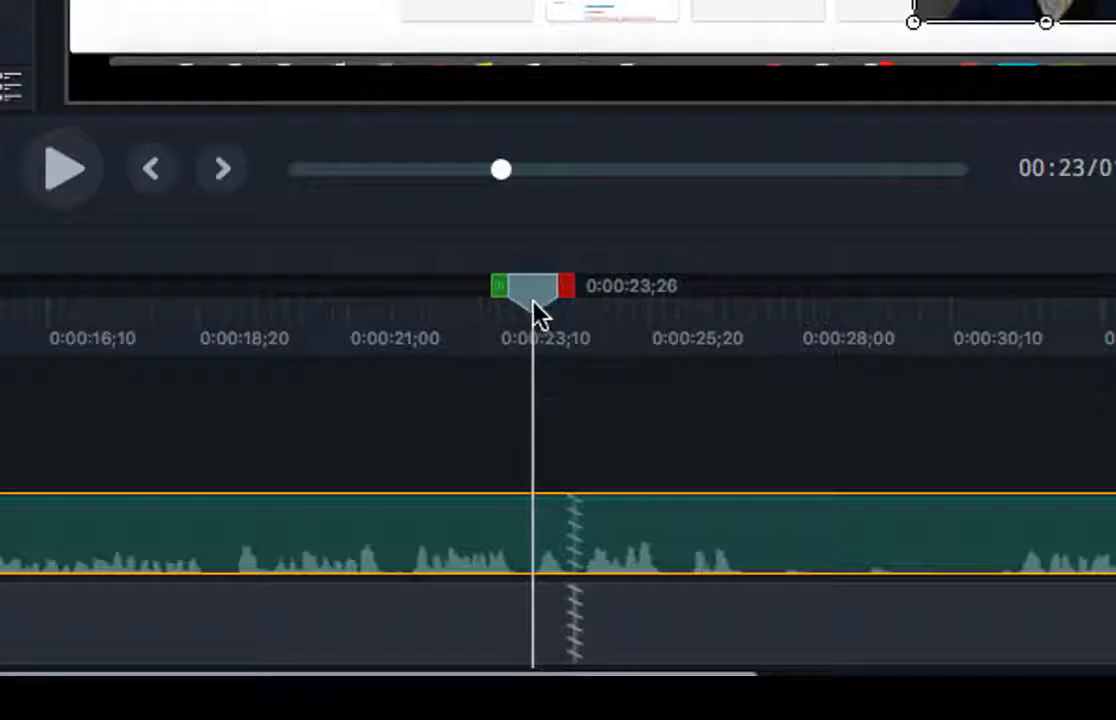
{"action": "left_click", "coordinate": [88, 186]}
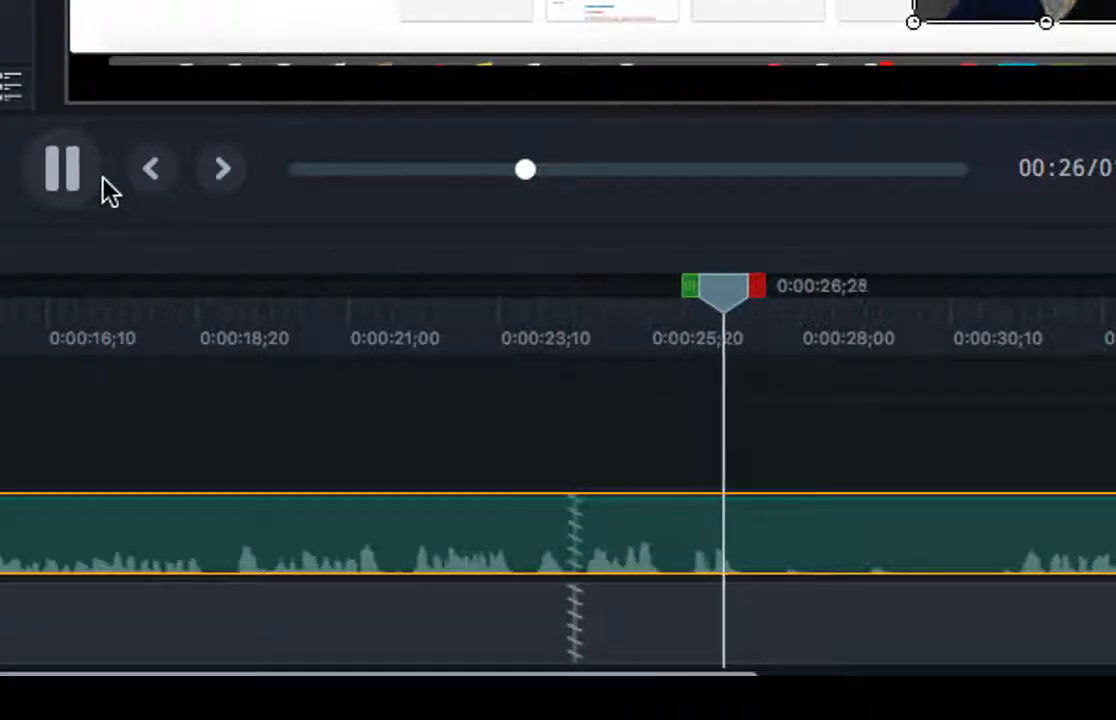
{"action": "left_click", "coordinate": [80, 172]}
{"action": "left_click_drag", "start_coordinate": [789, 287], "coordinate": [488, 296]}
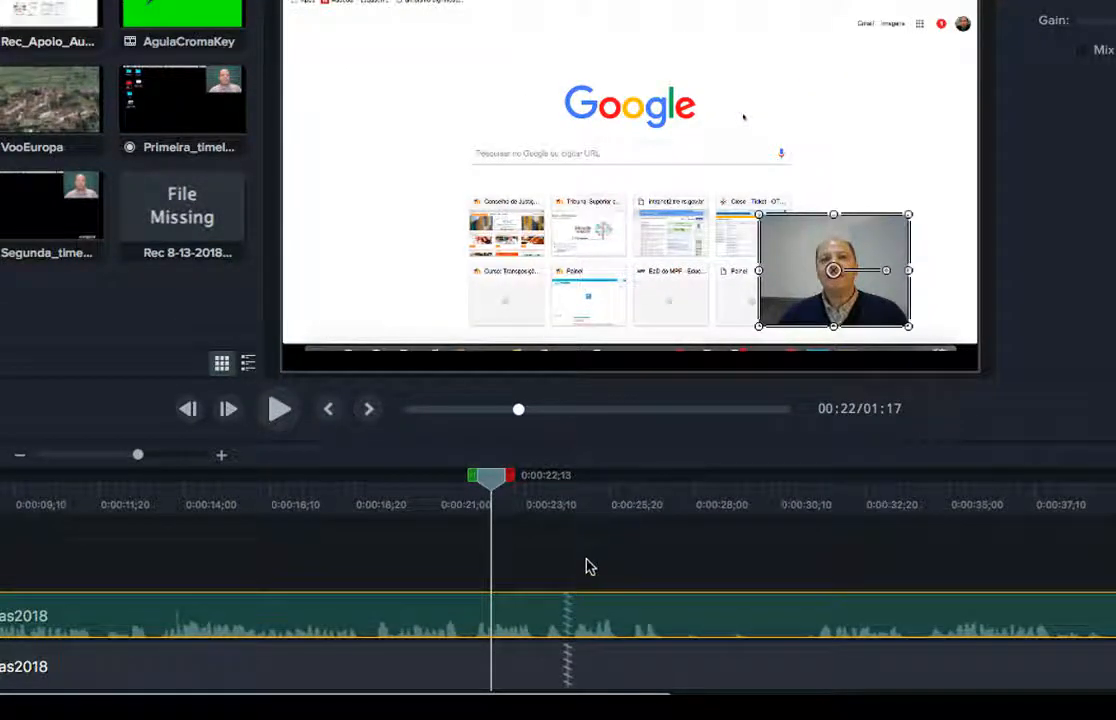
{"action": "left_click", "coordinate": [589, 566]}
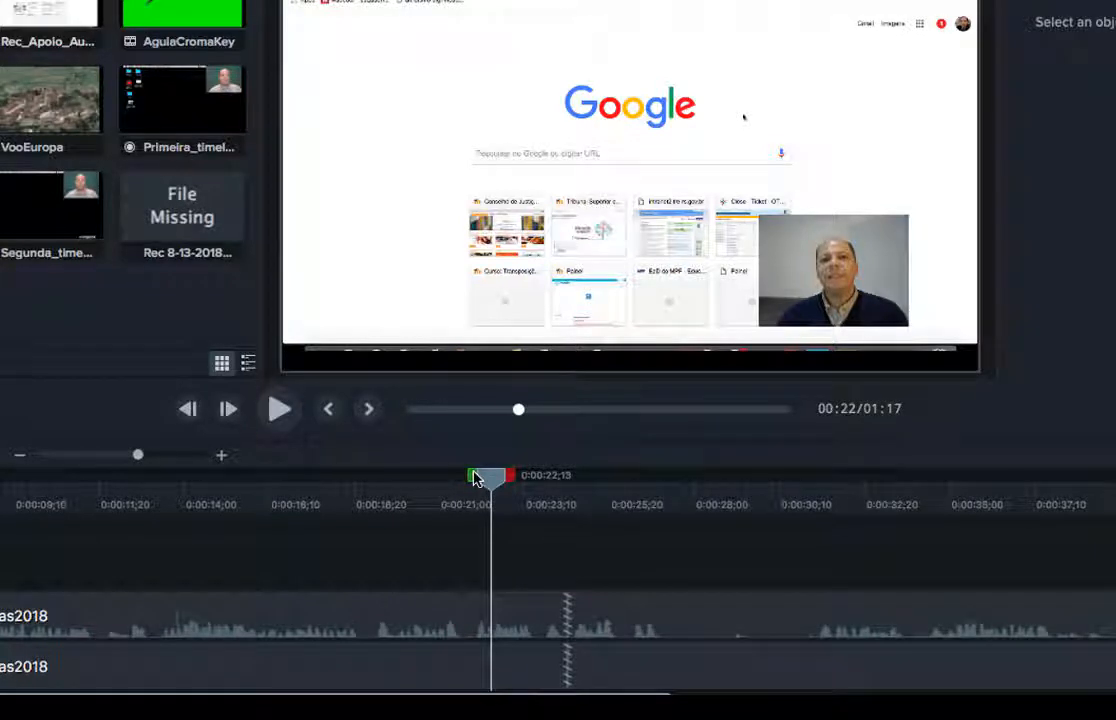
Undo the ripple delete and split both clips at about 0:00:26;11.
{"action": "key", "text": "super+z"}
{"action": "key", "text": "super+z"}
{"action": "key", "text": "super+z"}
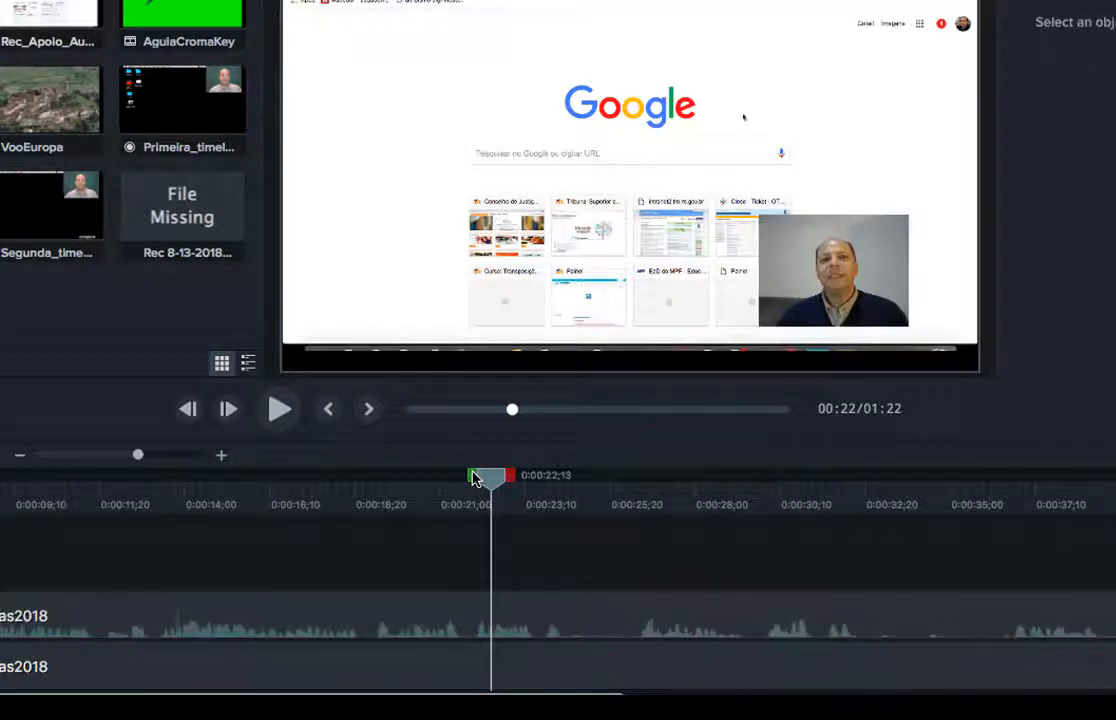
{"action": "left_click_drag", "start_coordinate": [490, 480], "coordinate": [672, 494]}
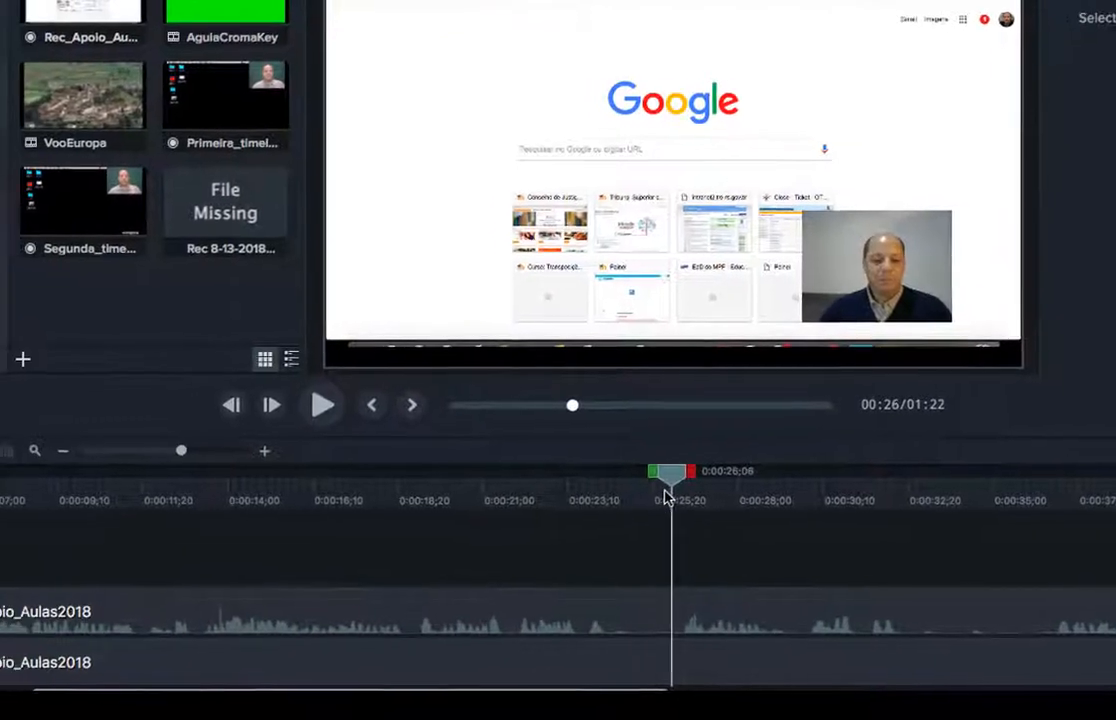
{"action": "left_click_drag", "start_coordinate": [724, 548], "coordinate": [701, 675]}
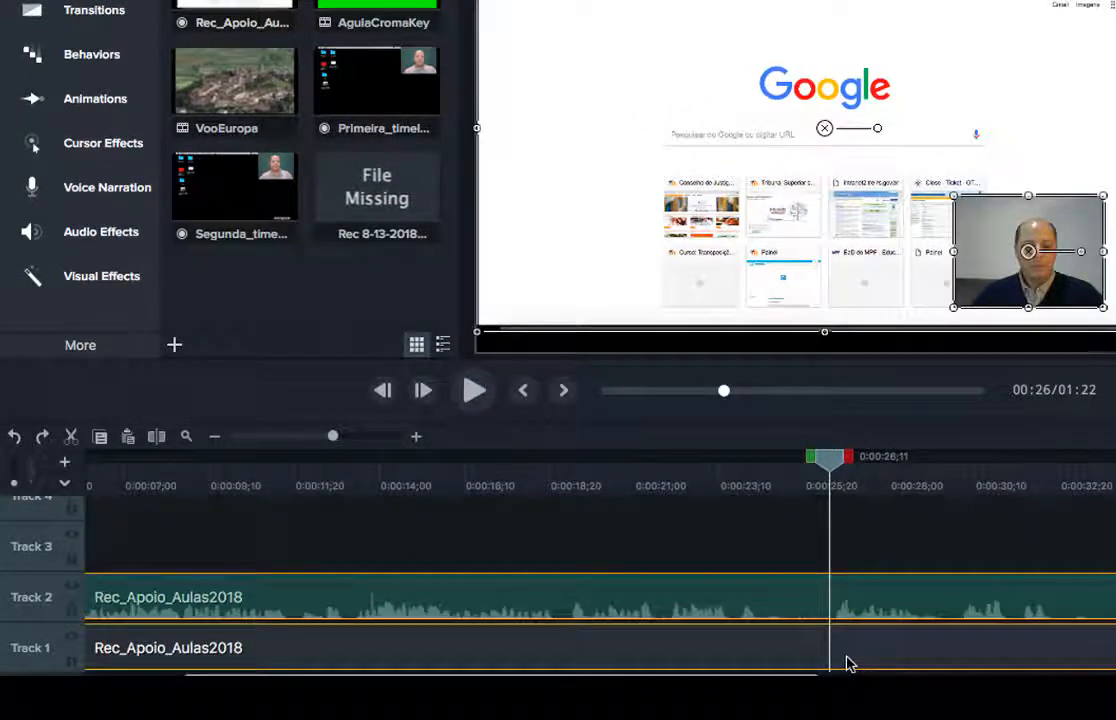
{"action": "left_click", "coordinate": [157, 440]}
{"action": "left_click", "coordinate": [850, 520]}
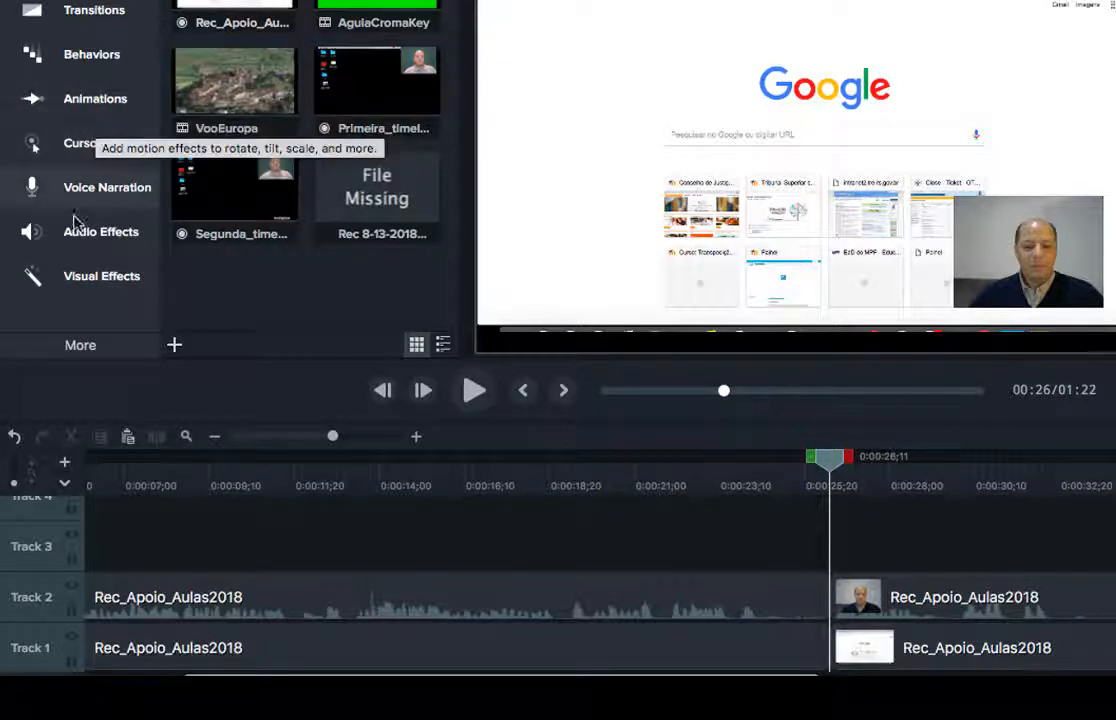
Try a Fade transition on the timeline, undo the split, and select a range across both tracks.
{"action": "left_click", "coordinate": [82, 27]}
{"action": "left_click_drag", "start_coordinate": [369, 237], "coordinate": [920, 566]}
{"action": "key", "text": "super+z"}
{"action": "left_click_drag", "start_coordinate": [833, 462], "coordinate": [752, 464]}
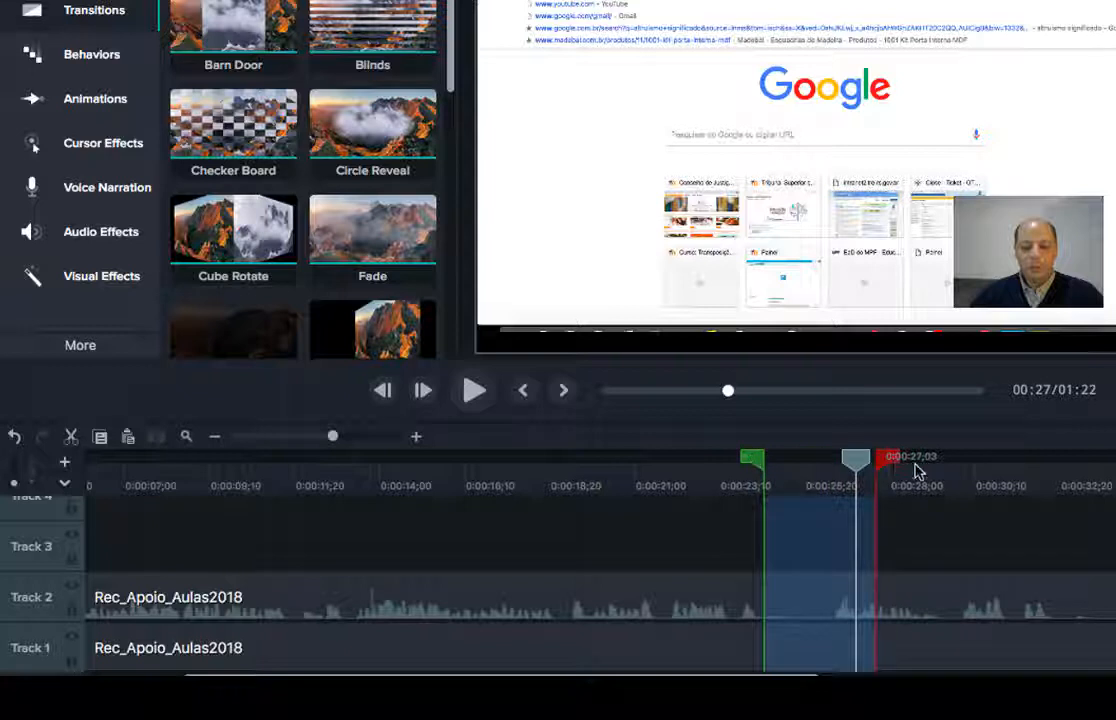
Extend the selected range to 0:00:29;10 and Ripple Delete Range it.
{"action": "left_click_drag", "start_coordinate": [897, 468], "coordinate": [979, 481]}
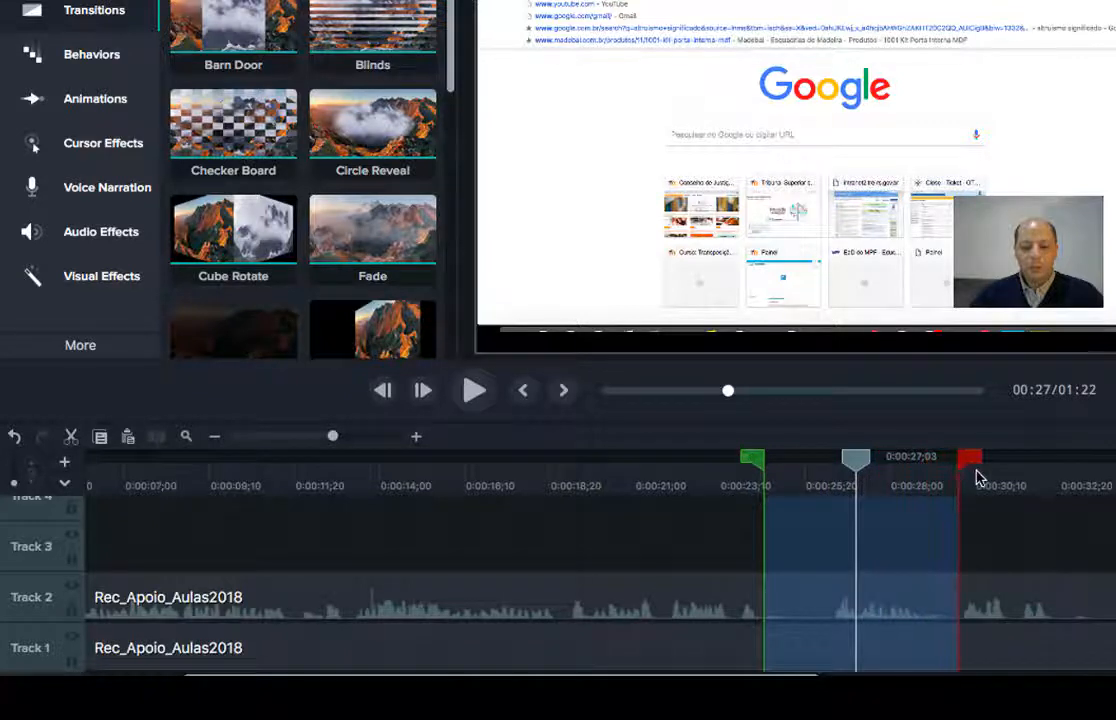
{"action": "right_click", "coordinate": [905, 528]}
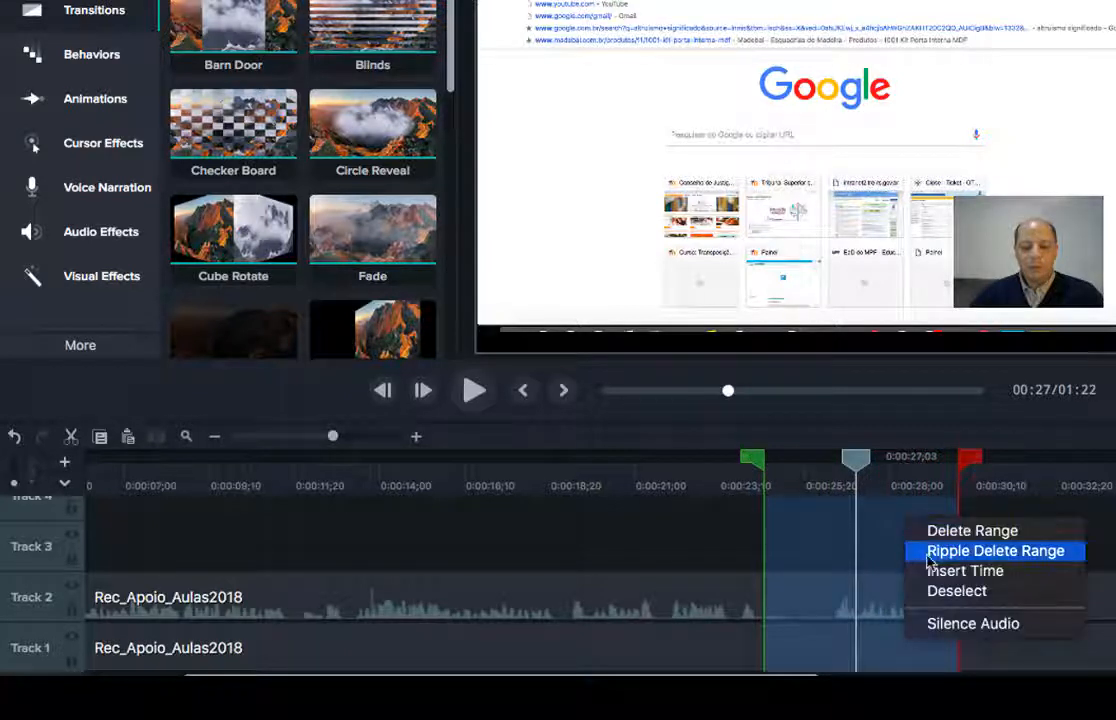
{"action": "left_click", "coordinate": [995, 551]}
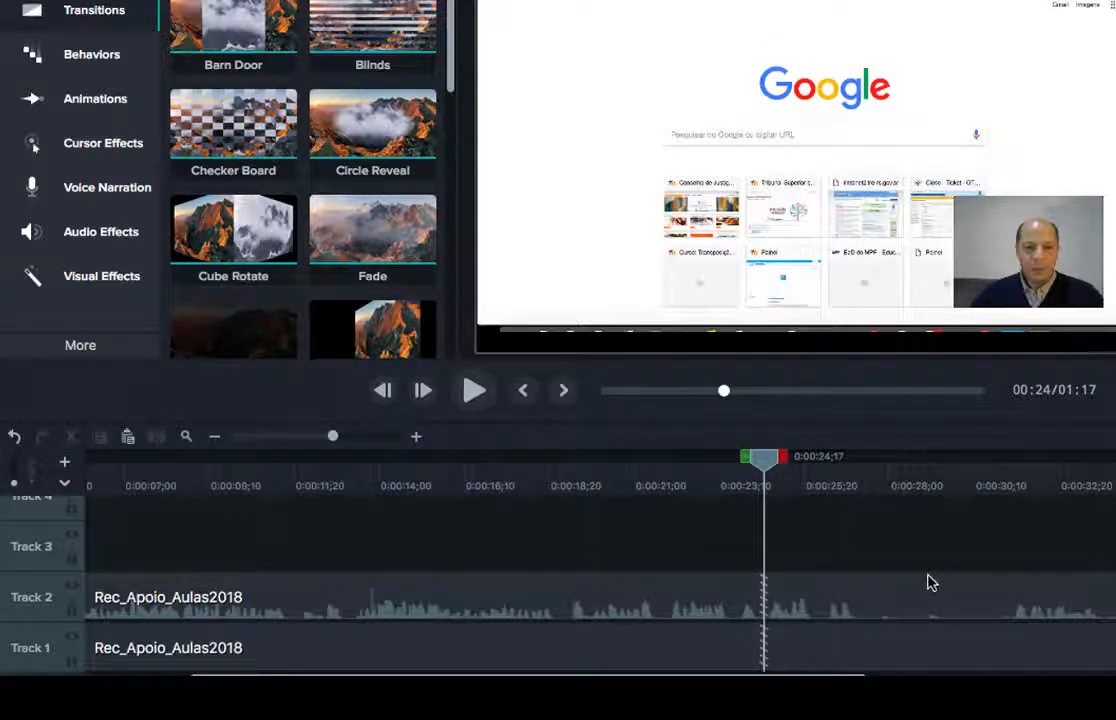
Drop Fade onto Track 2, play from 0:00:23;08 to 0:00:28;02, and open the range's options.
{"action": "left_click_drag", "start_coordinate": [776, 460], "coordinate": [730, 468]}
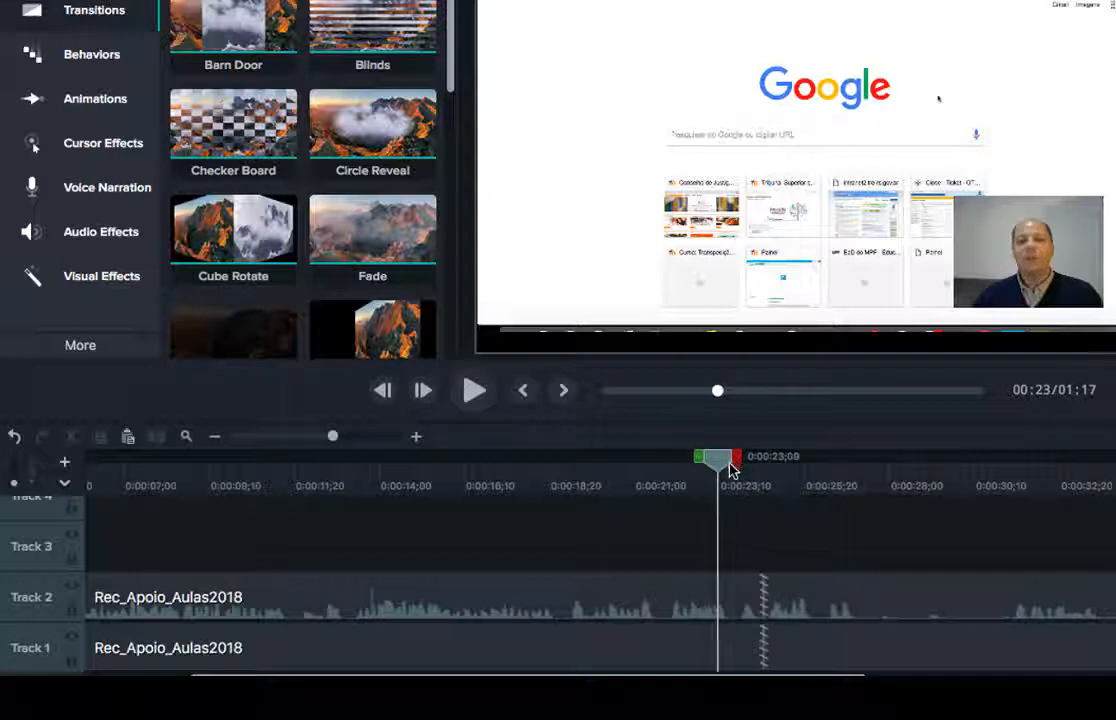
{"action": "left_click_drag", "start_coordinate": [364, 222], "coordinate": [386, 212]}
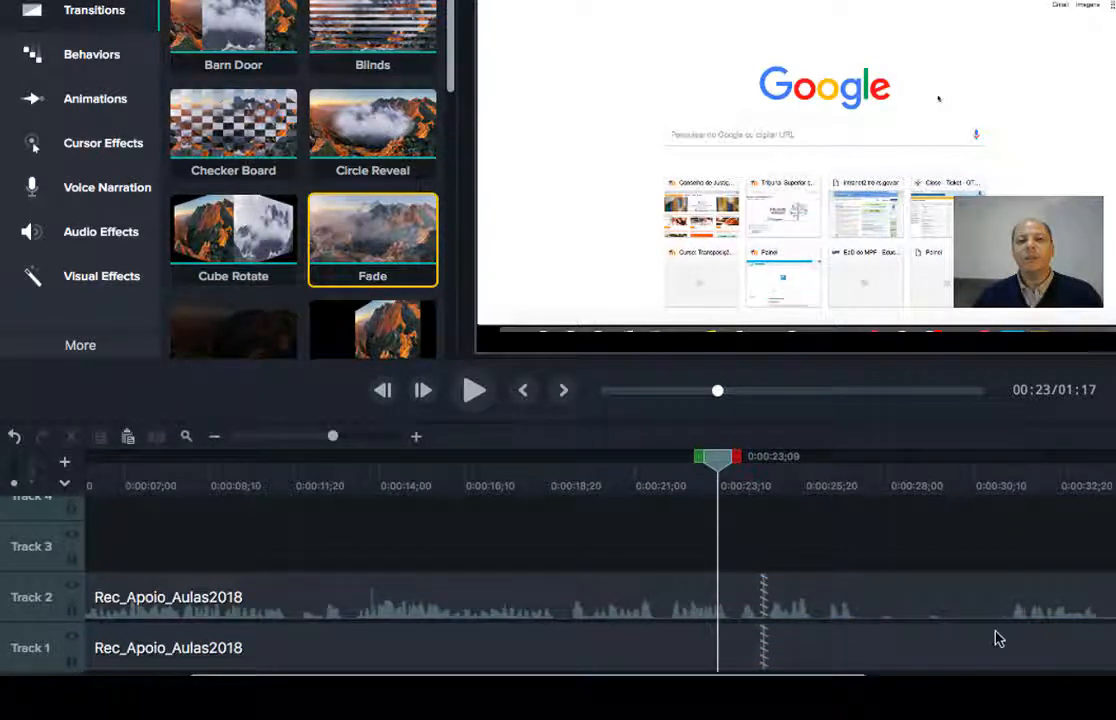
{"action": "left_click", "coordinate": [474, 390]}
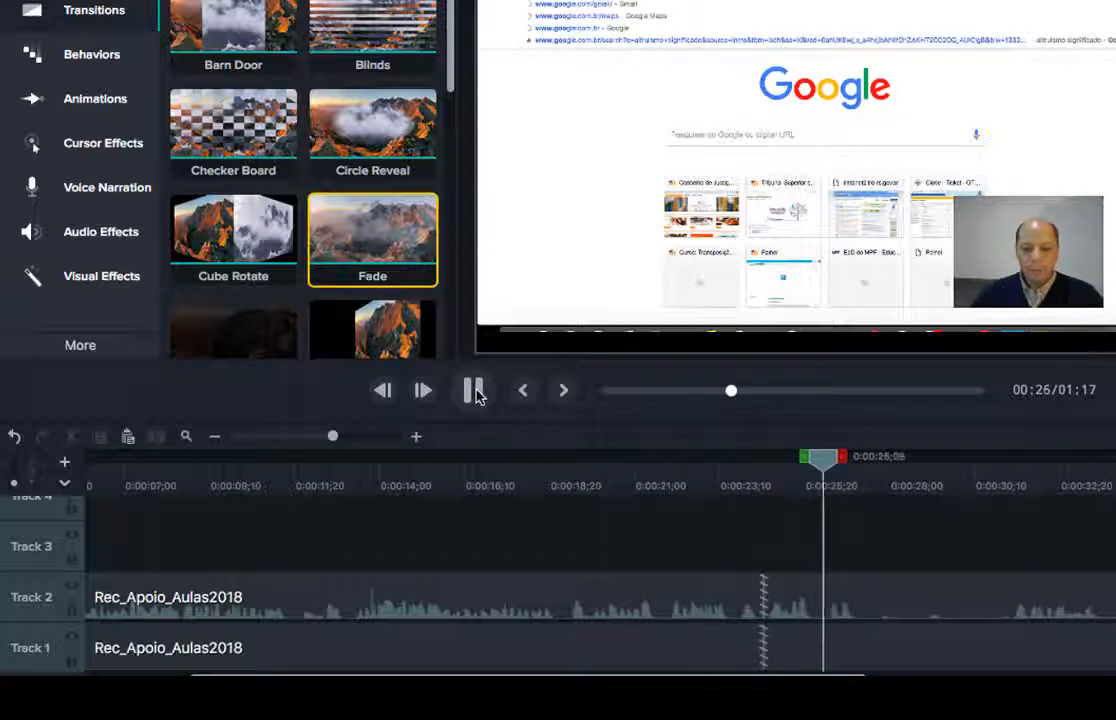
{"action": "left_click", "coordinate": [474, 390]}
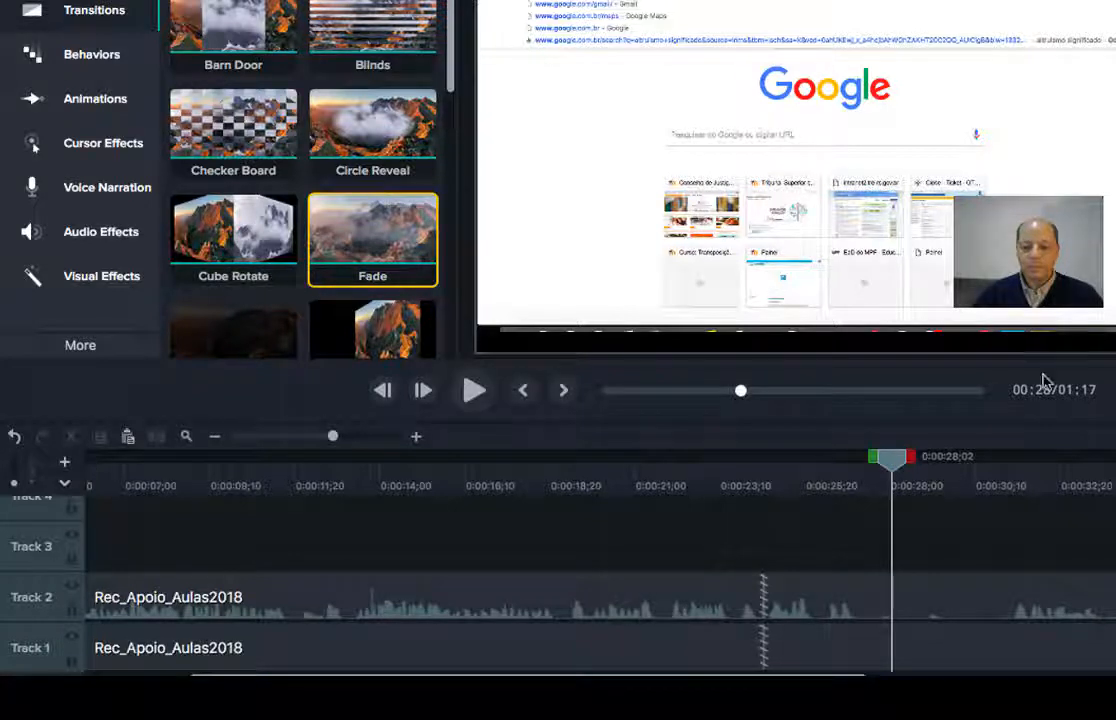
{"action": "left_click_drag", "start_coordinate": [906, 470], "coordinate": [1031, 481]}
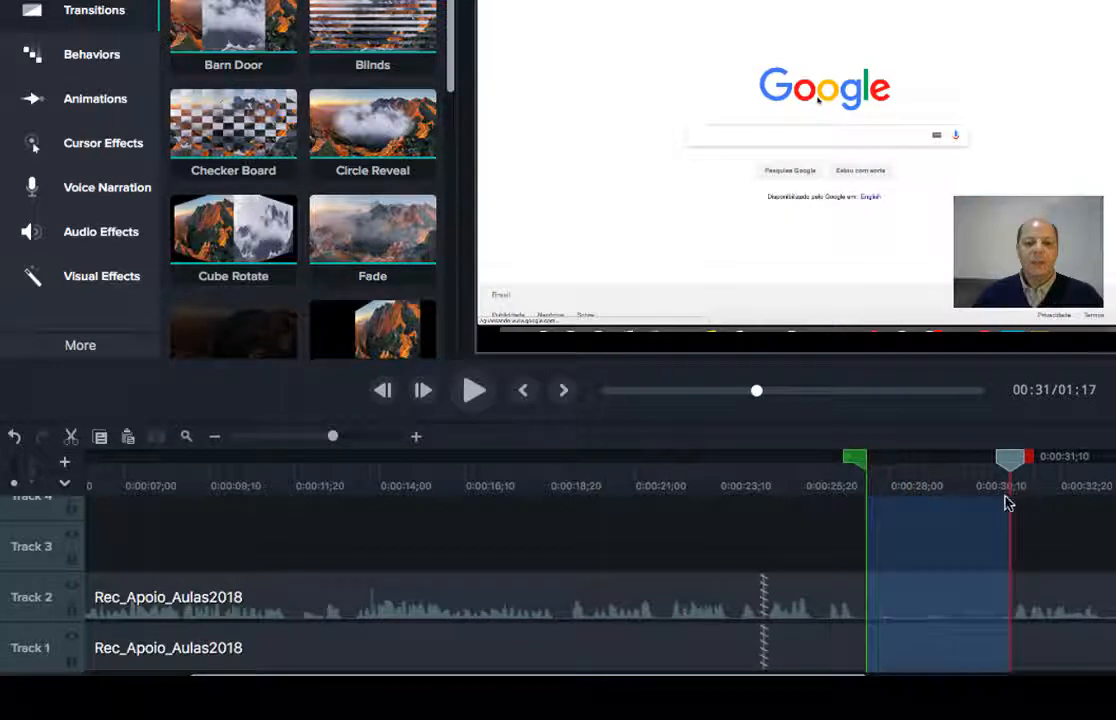
{"action": "right_click", "coordinate": [950, 563]}
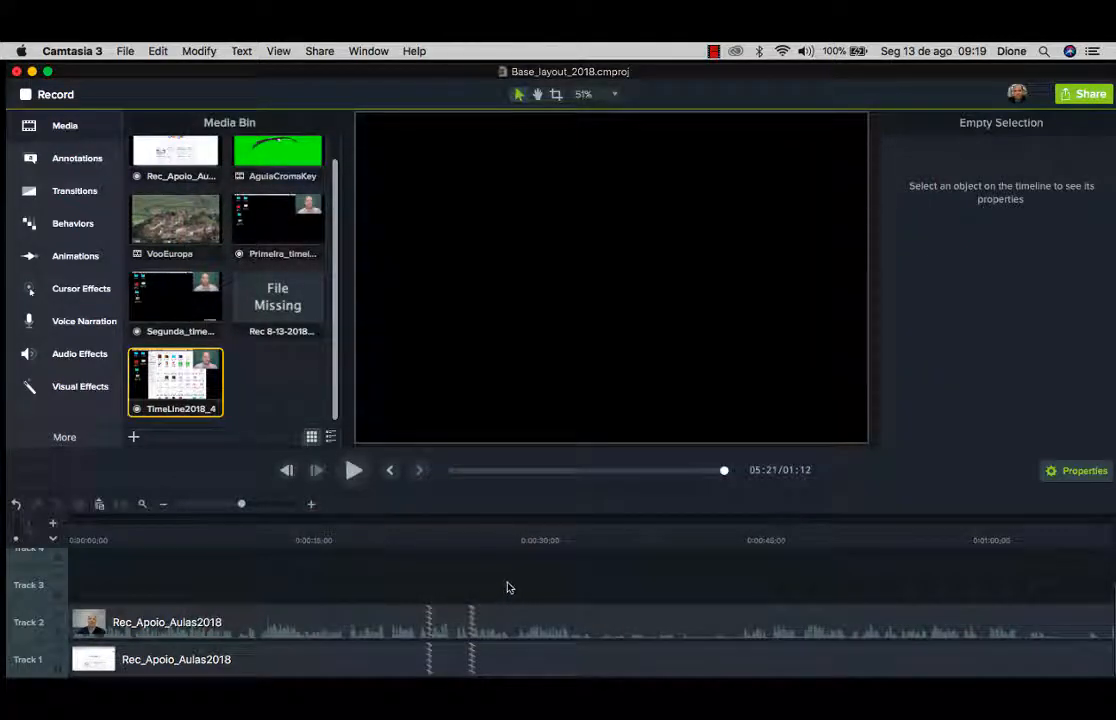
{"action": "left_click", "coordinate": [146, 541]}
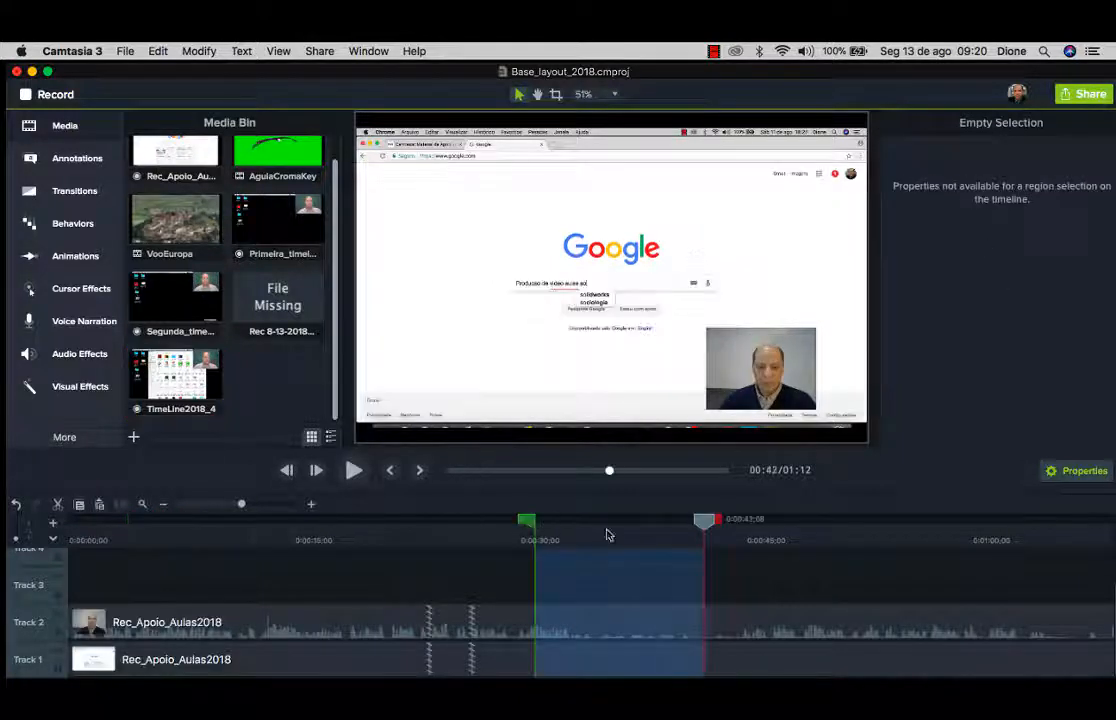
{"action": "left_click_drag", "start_coordinate": [700, 534], "coordinate": [617, 532]}
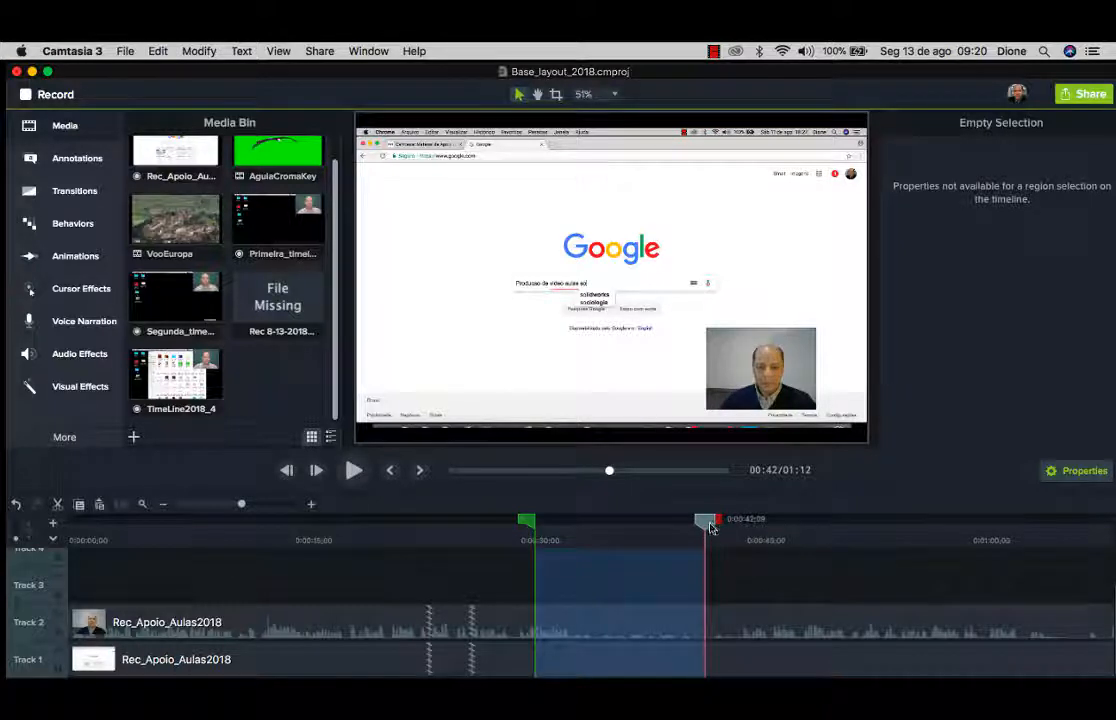
{"action": "left_click_drag", "start_coordinate": [705, 520], "coordinate": [586, 528]}
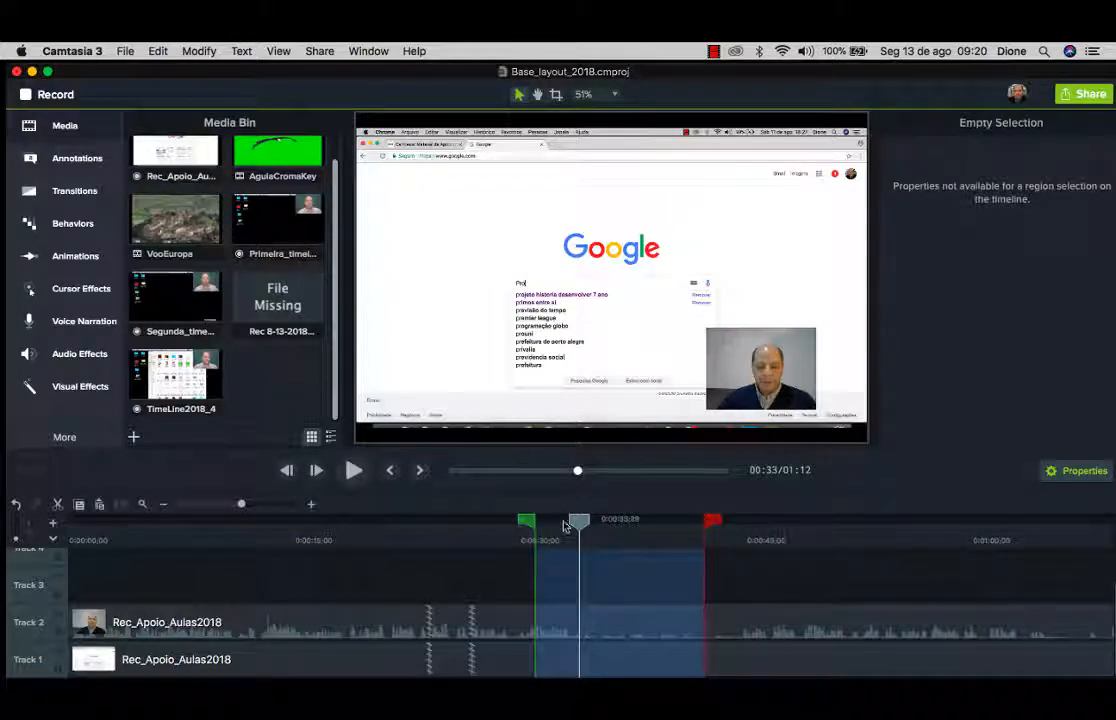
{"action": "double_click", "coordinate": [581, 522]}
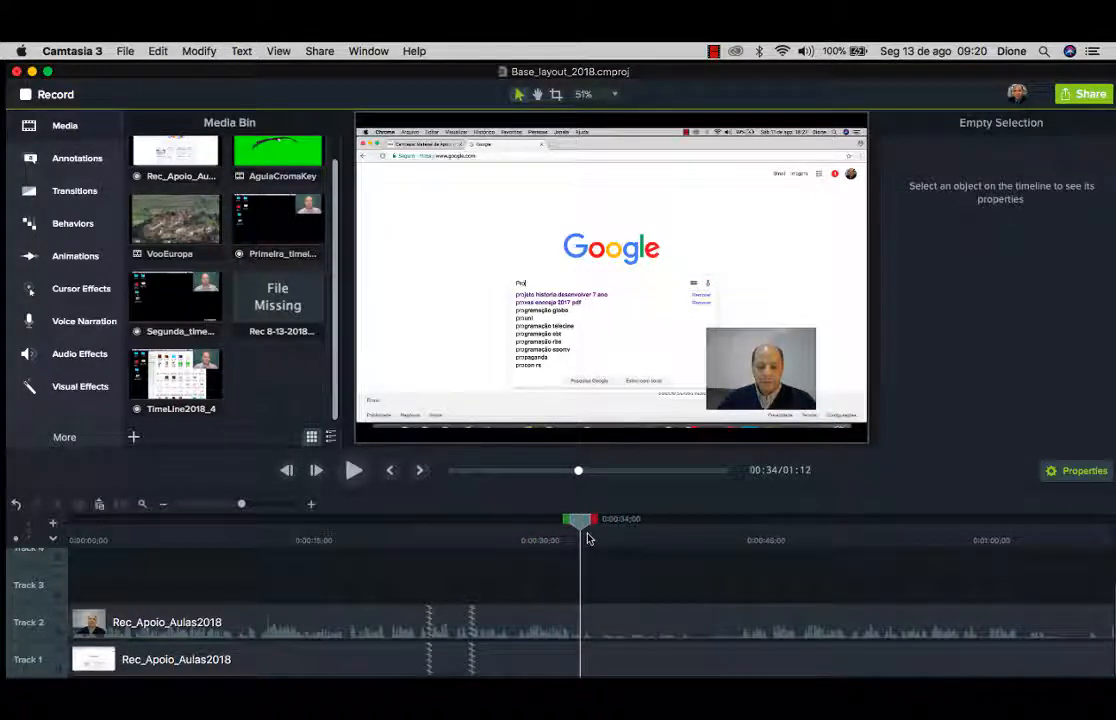
{"action": "left_click_drag", "start_coordinate": [588, 538], "coordinate": [470, 532]}
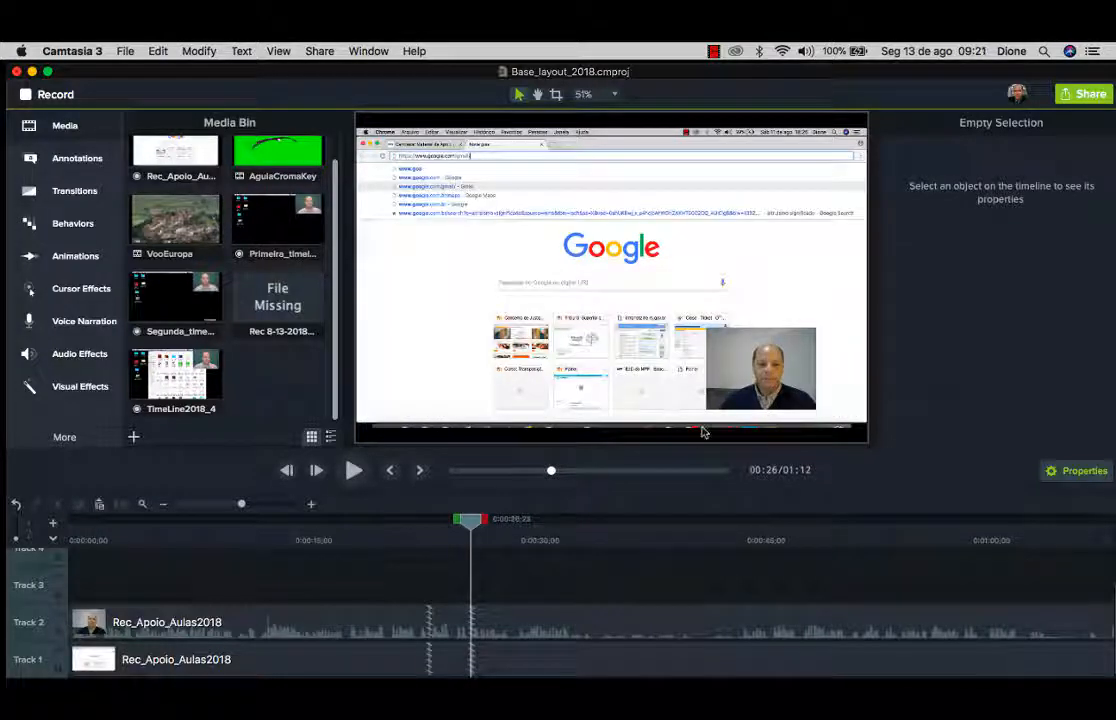
Separate the Track 2 webcam clip's video and audio.
{"action": "left_click", "coordinate": [762, 388]}
{"action": "left_click", "coordinate": [611, 338]}
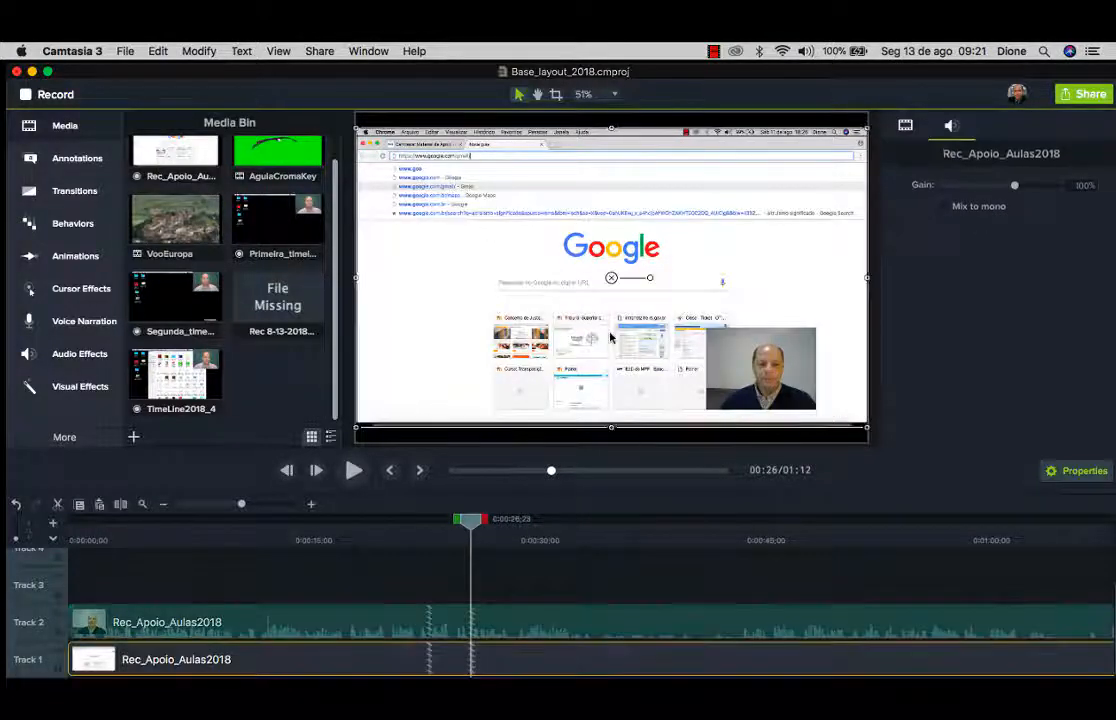
{"action": "left_click", "coordinate": [723, 357]}
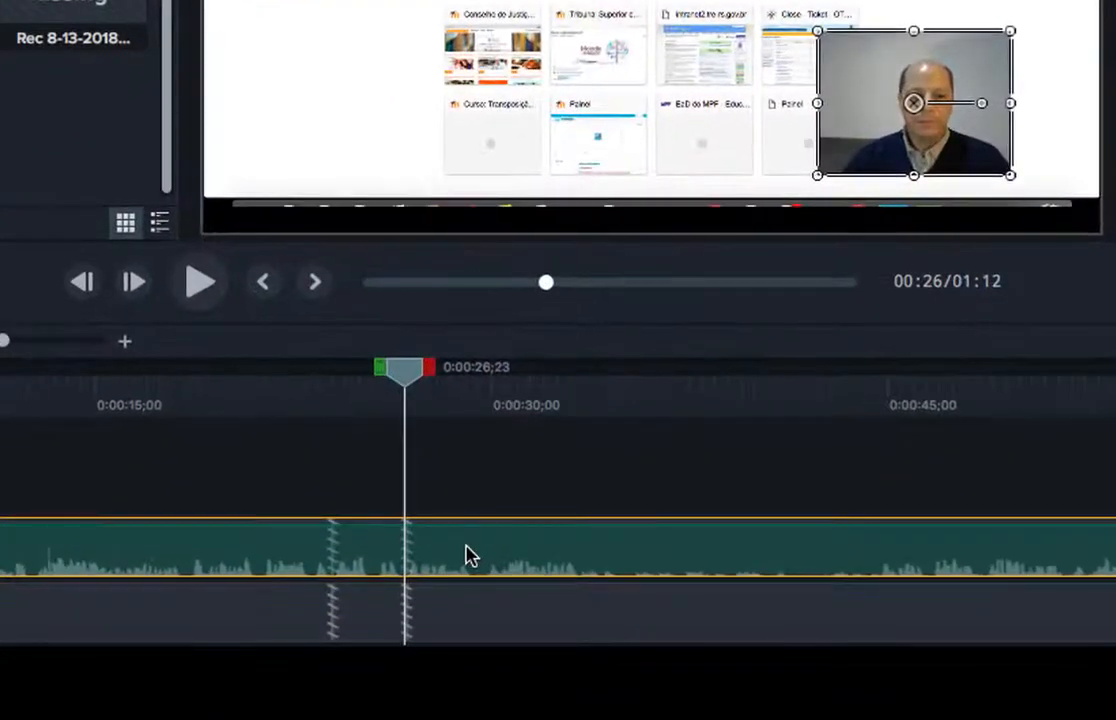
{"action": "right_click", "coordinate": [508, 625]}
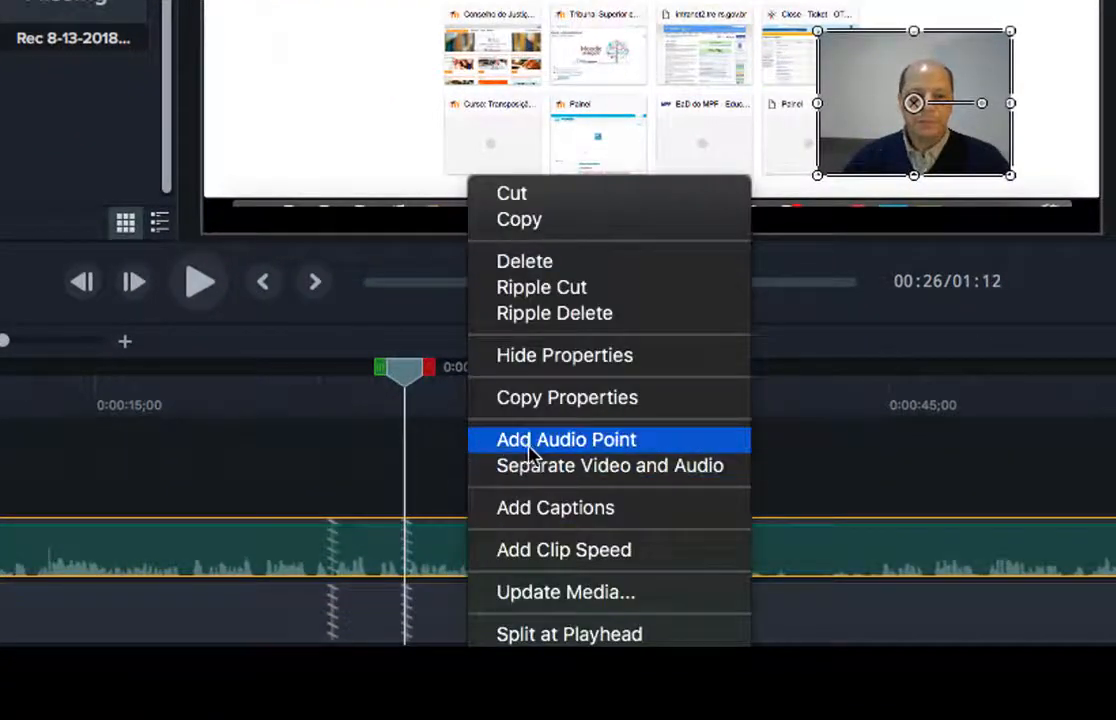
{"action": "left_click", "coordinate": [660, 470]}
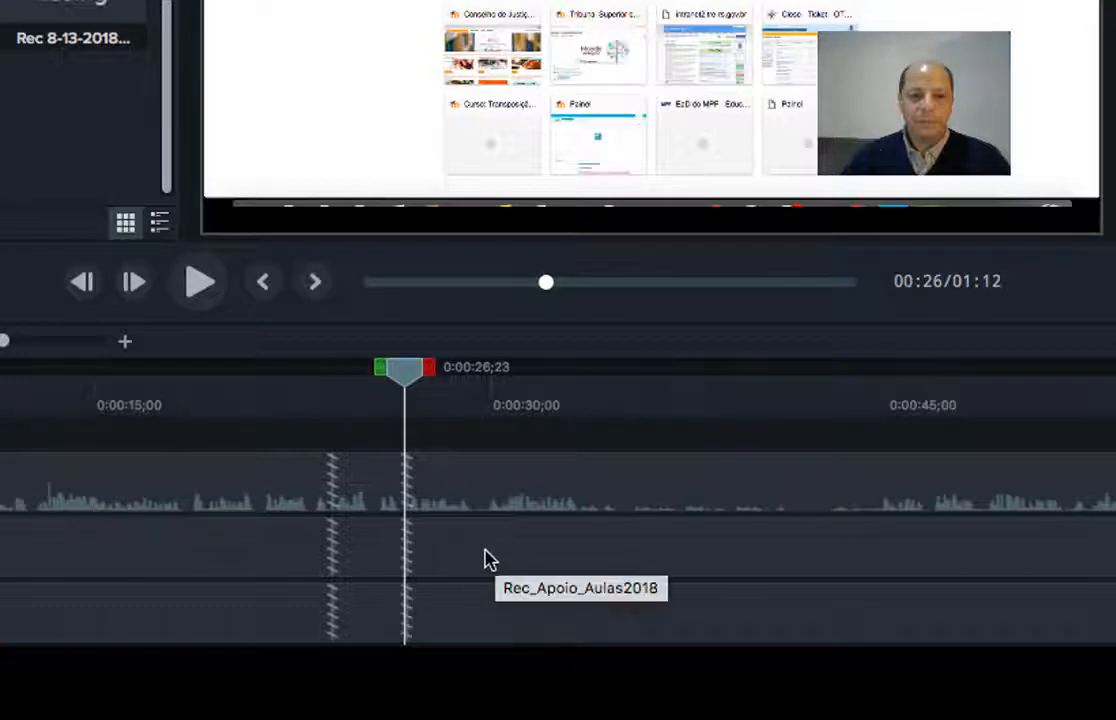
Check the separated audio, webcam video and screen recording clips in turn.
{"action": "left_click", "coordinate": [370, 562]}
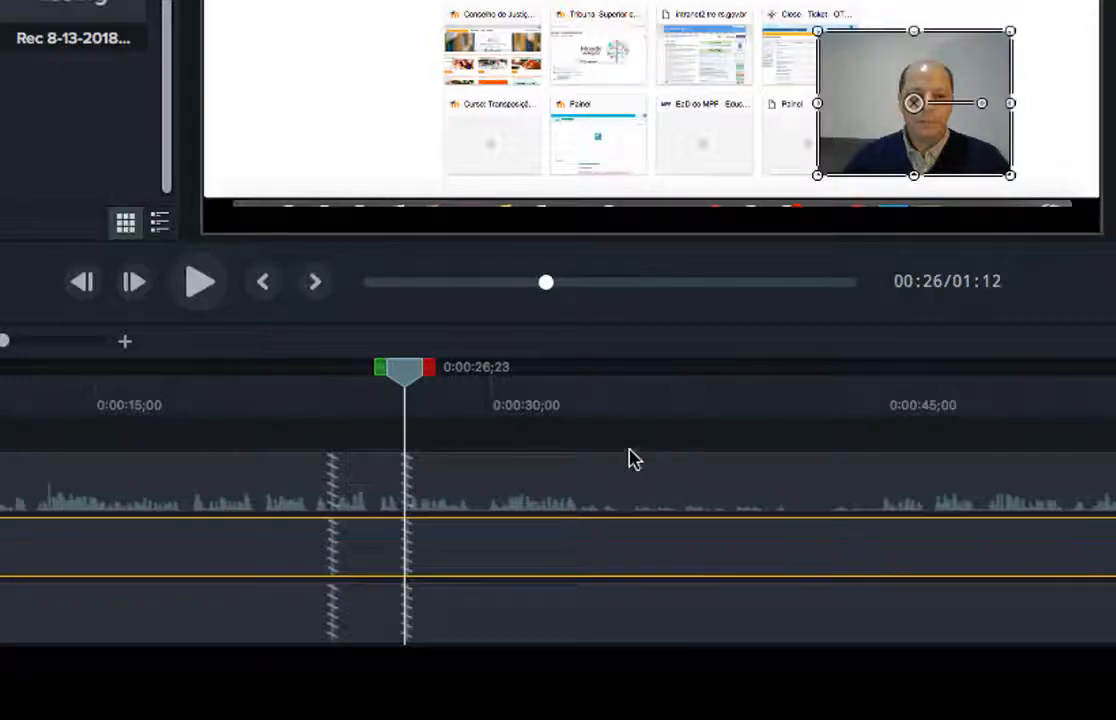
{"action": "left_click", "coordinate": [633, 481]}
{"action": "left_click", "coordinate": [642, 552]}
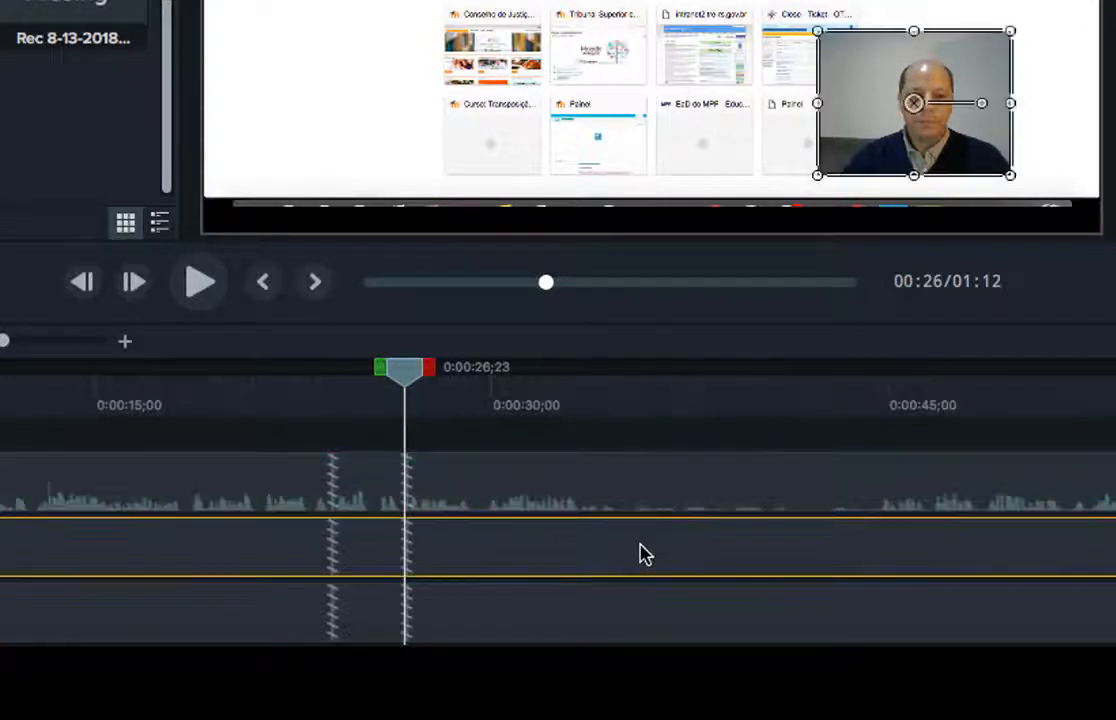
{"action": "left_click", "coordinate": [657, 620]}
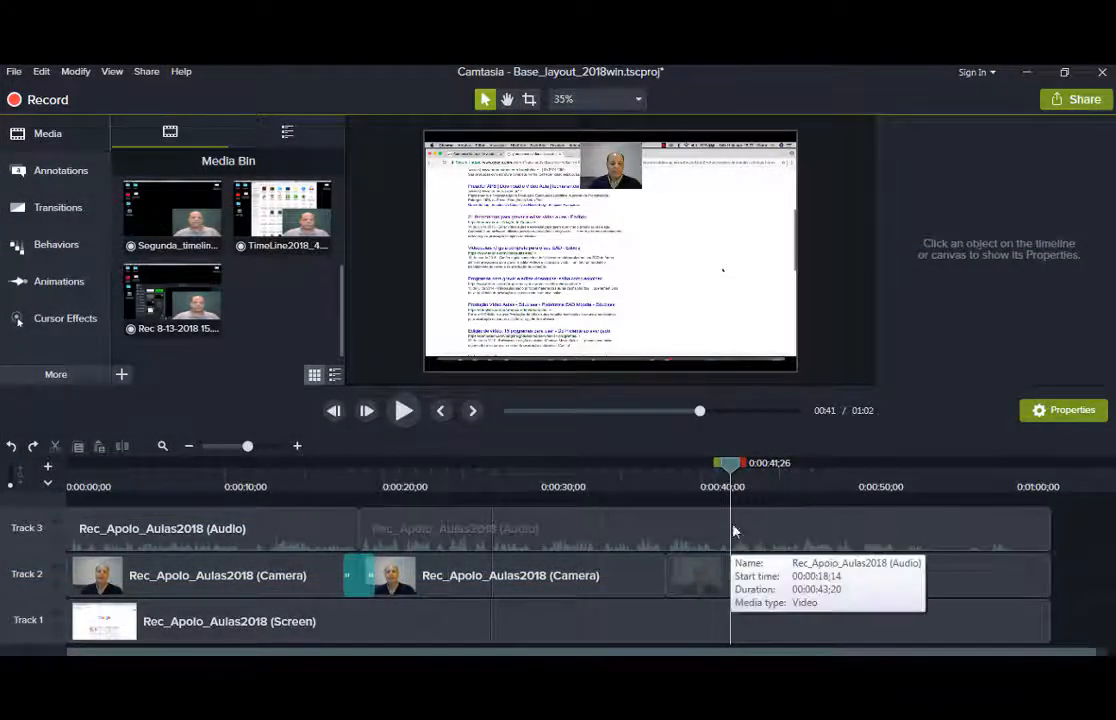
Split the Track 3 audio clip with S at about 0:00:42 and preview around the cut.
{"action": "left_click", "coordinate": [724, 472]}
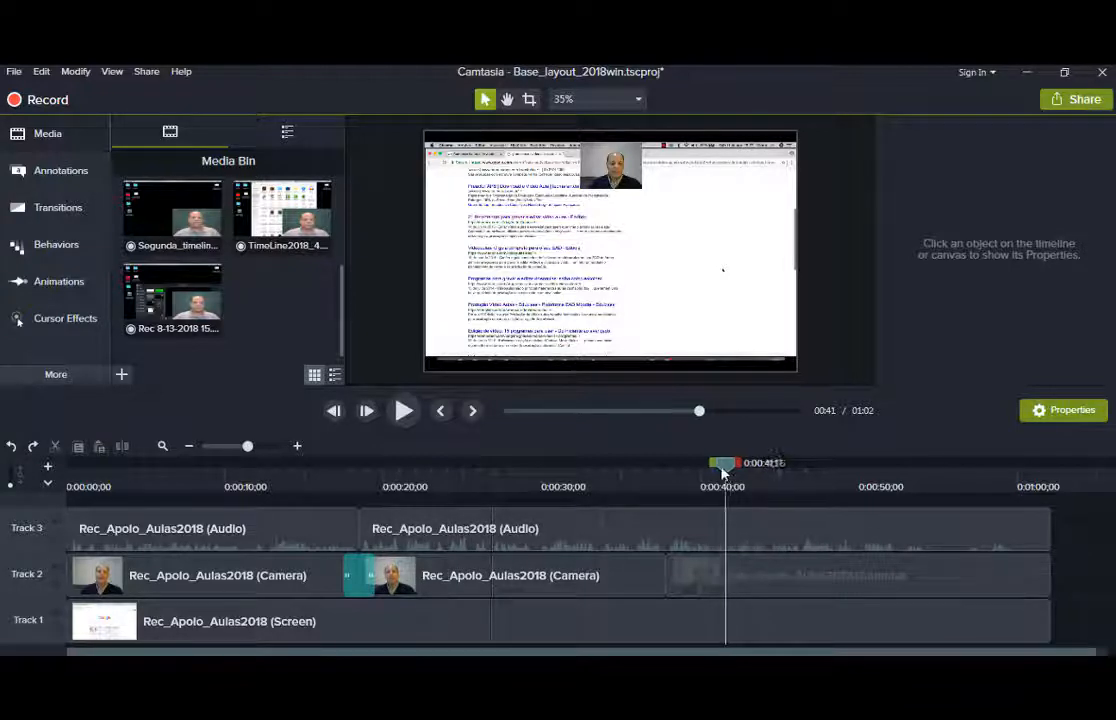
{"action": "left_click_drag", "start_coordinate": [724, 472], "coordinate": [732, 468]}
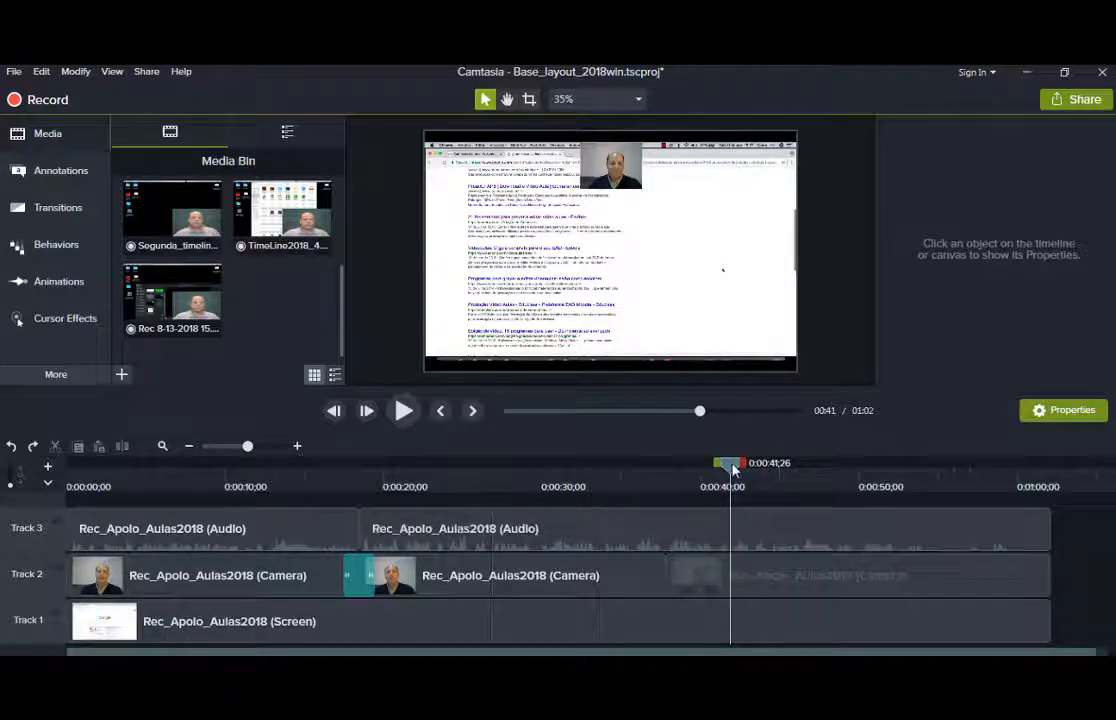
{"action": "left_click_drag", "start_coordinate": [733, 470], "coordinate": [739, 469]}
{"action": "left_click", "coordinate": [782, 535]}
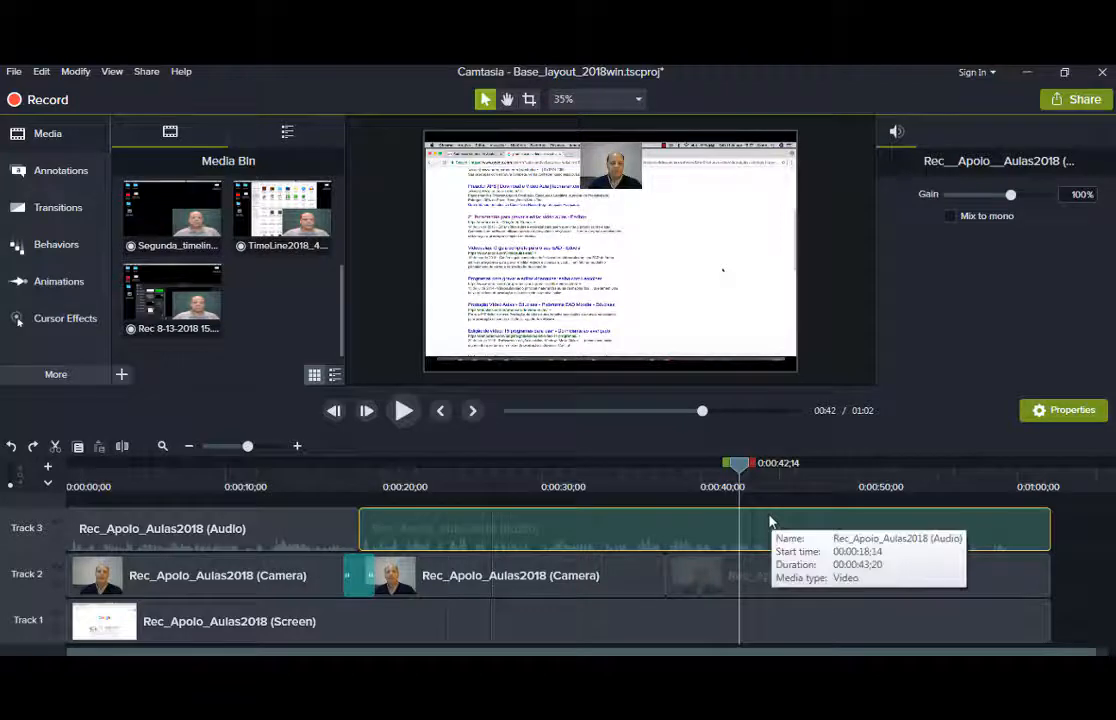
{"action": "key", "text": "s"}
{"action": "mouse_move", "coordinate": [740, 467]}
{"action": "left_mouse_down"}
{"action": "mouse_move", "coordinate": [773, 466]}
{"action": "mouse_move", "coordinate": [768, 486]}
{"action": "mouse_move", "coordinate": [737, 472]}
{"action": "left_mouse_up"}
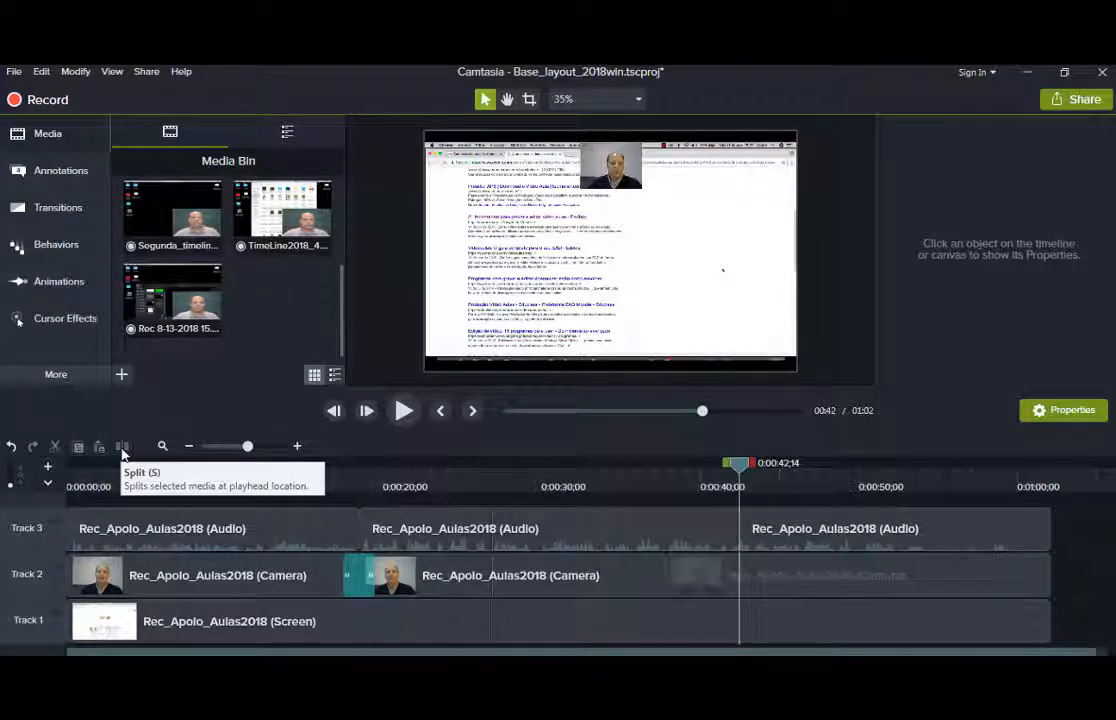
{"action": "left_click_drag", "start_coordinate": [742, 463], "coordinate": [857, 468]}
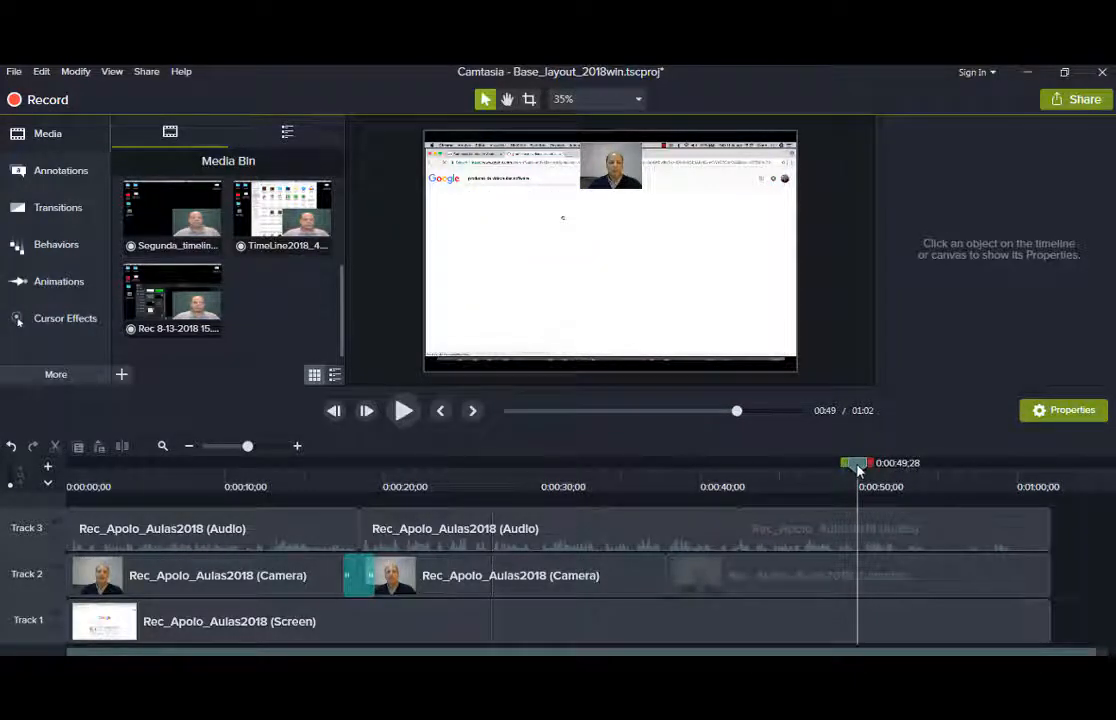
Split the Track 3 audio again at 0:00:49;28 and delete the piece between the splits.
{"action": "left_click", "coordinate": [895, 534]}
{"action": "key", "text": "s"}
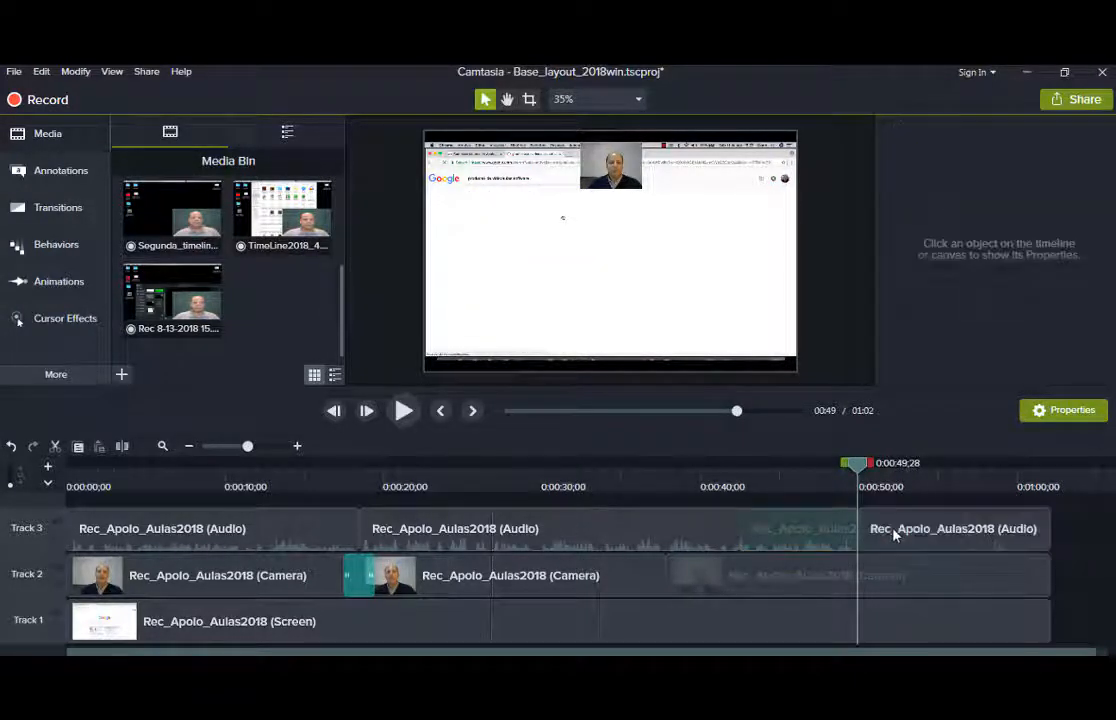
{"action": "left_click", "coordinate": [810, 529]}
{"action": "right_click", "coordinate": [810, 529]}
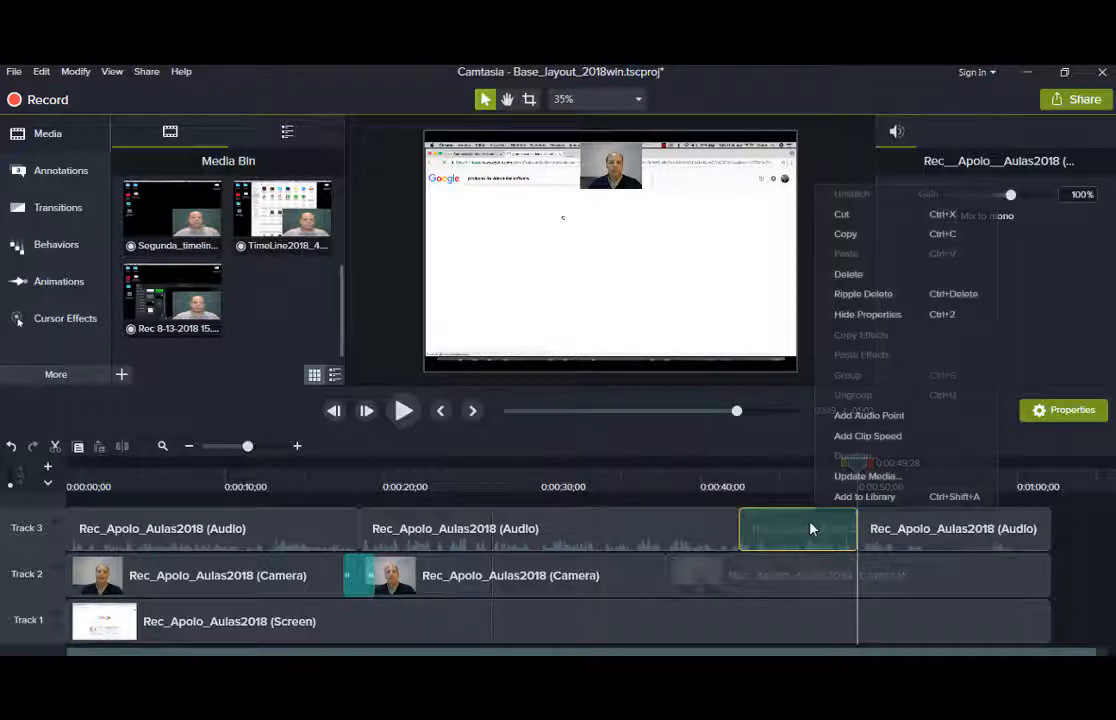
{"action": "left_click", "coordinate": [848, 274]}
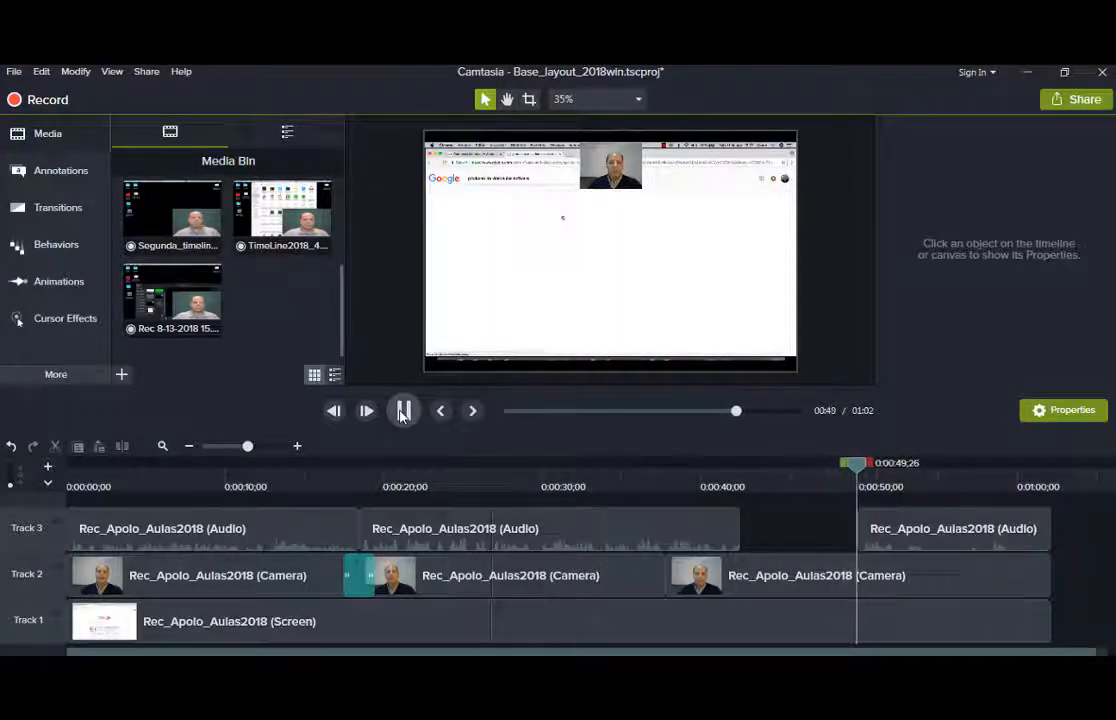
{"action": "left_click", "coordinate": [403, 411]}
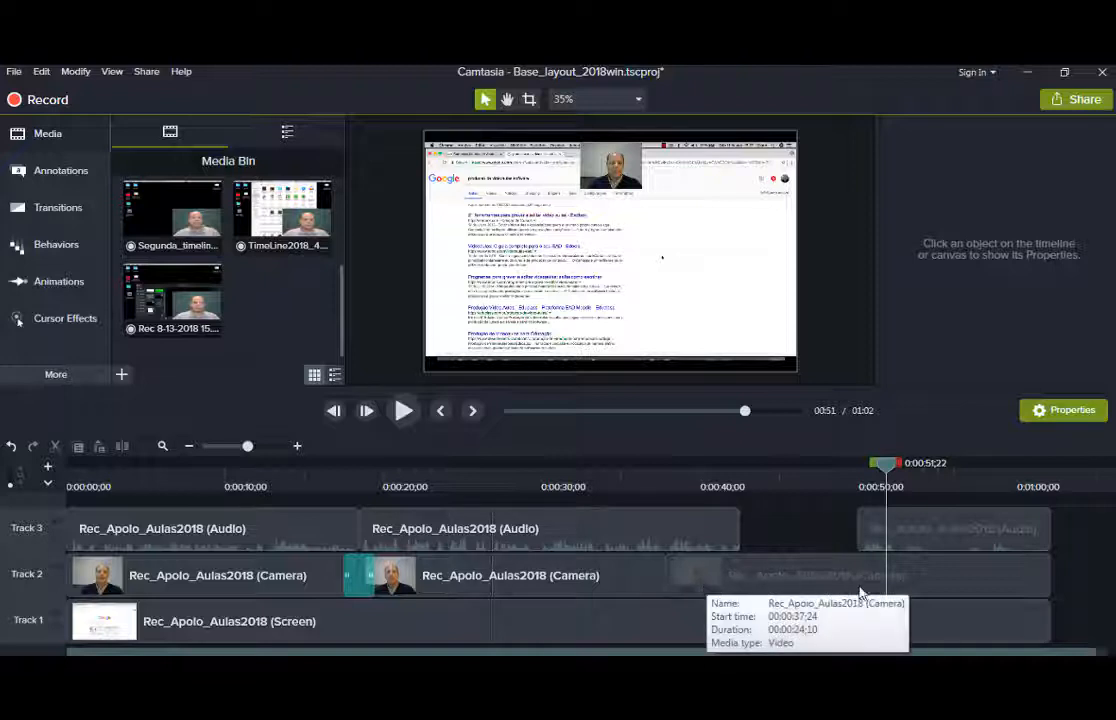
Select the later Track 3 audio piece, then the Track 2 camera clip and screen recording.
{"action": "left_click", "coordinate": [906, 524]}
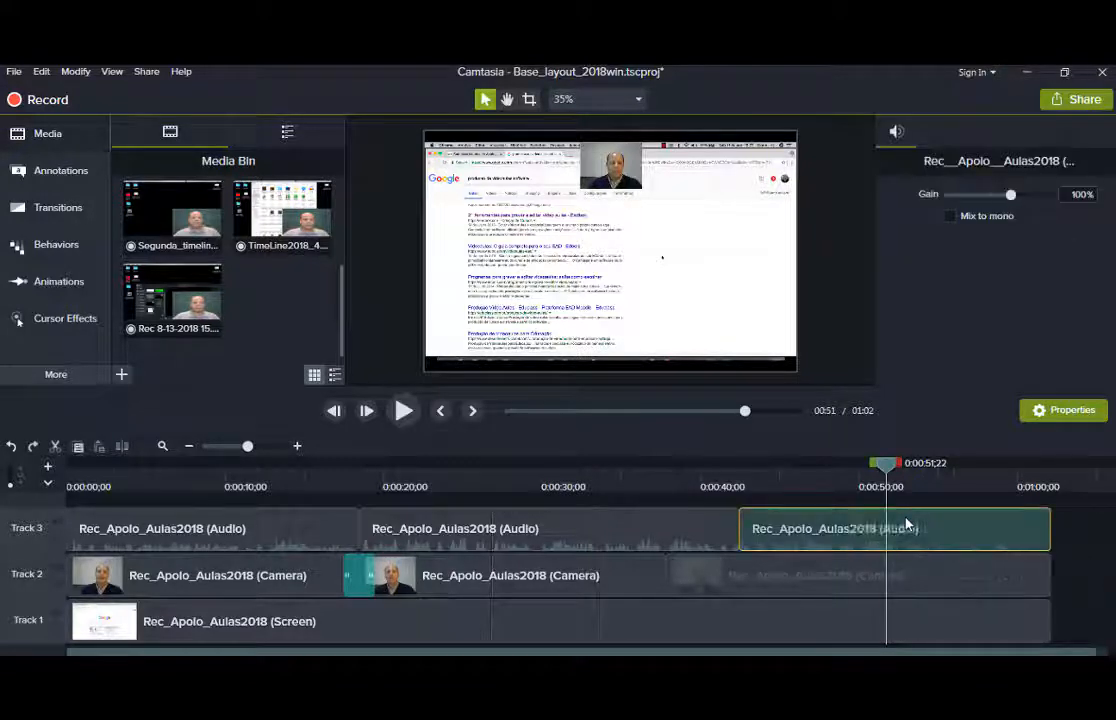
{"action": "left_click", "coordinate": [837, 580]}
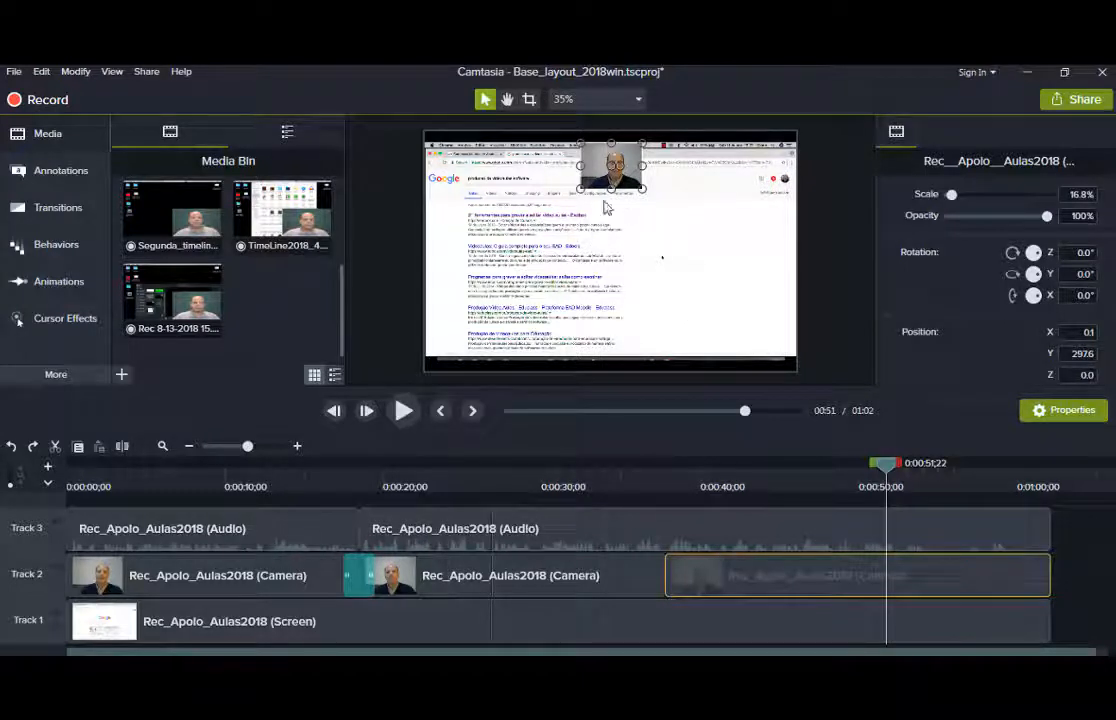
{"action": "left_click", "coordinate": [668, 220]}
{"action": "left_click", "coordinate": [624, 182]}
Scrub to 0:00:40;29, then play from about 0:38 to 0:44;04 to check the edit.
{"action": "left_click_drag", "start_coordinate": [766, 461], "coordinate": [709, 460]}
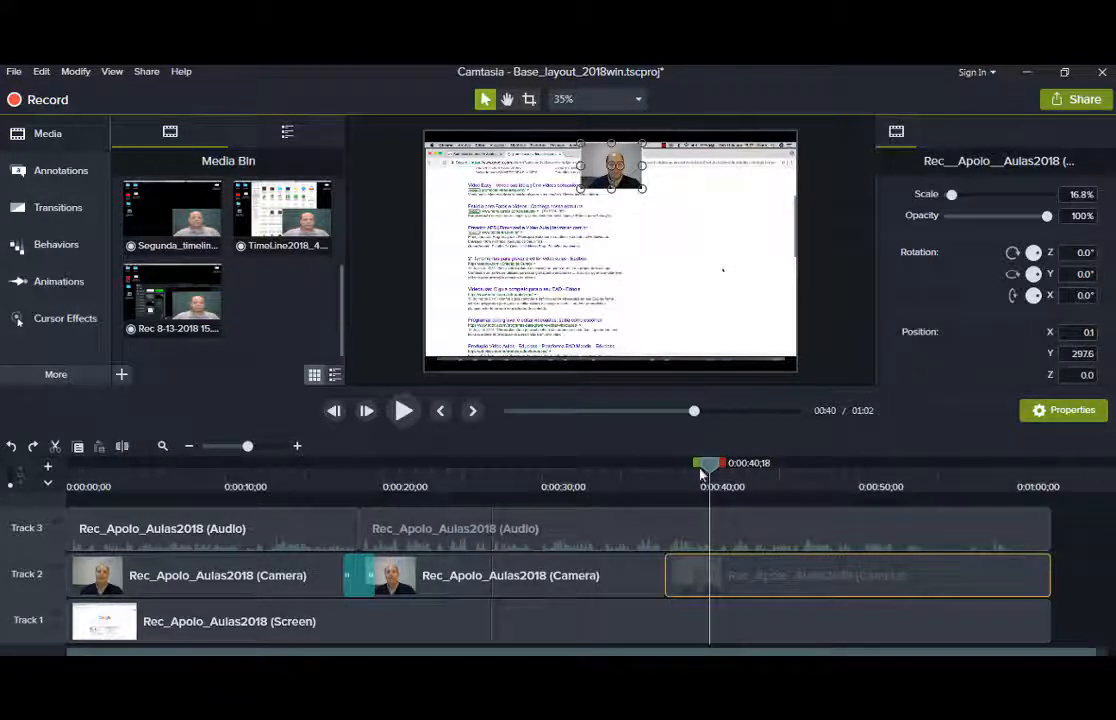
{"action": "mouse_move", "coordinate": [707, 470]}
{"action": "left_mouse_down"}
{"action": "mouse_move", "coordinate": [690, 468]}
{"action": "mouse_move", "coordinate": [730, 468]}
{"action": "mouse_move", "coordinate": [713, 475]}
{"action": "left_mouse_up"}
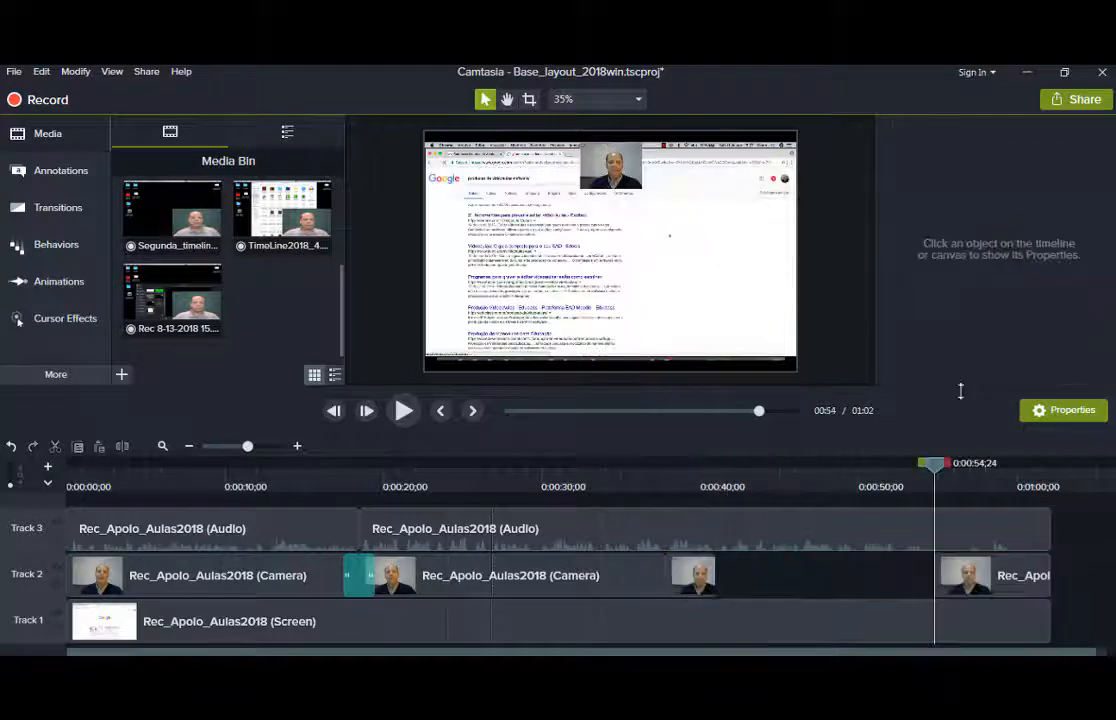
{"action": "left_click_drag", "start_coordinate": [932, 472], "coordinate": [682, 473]}
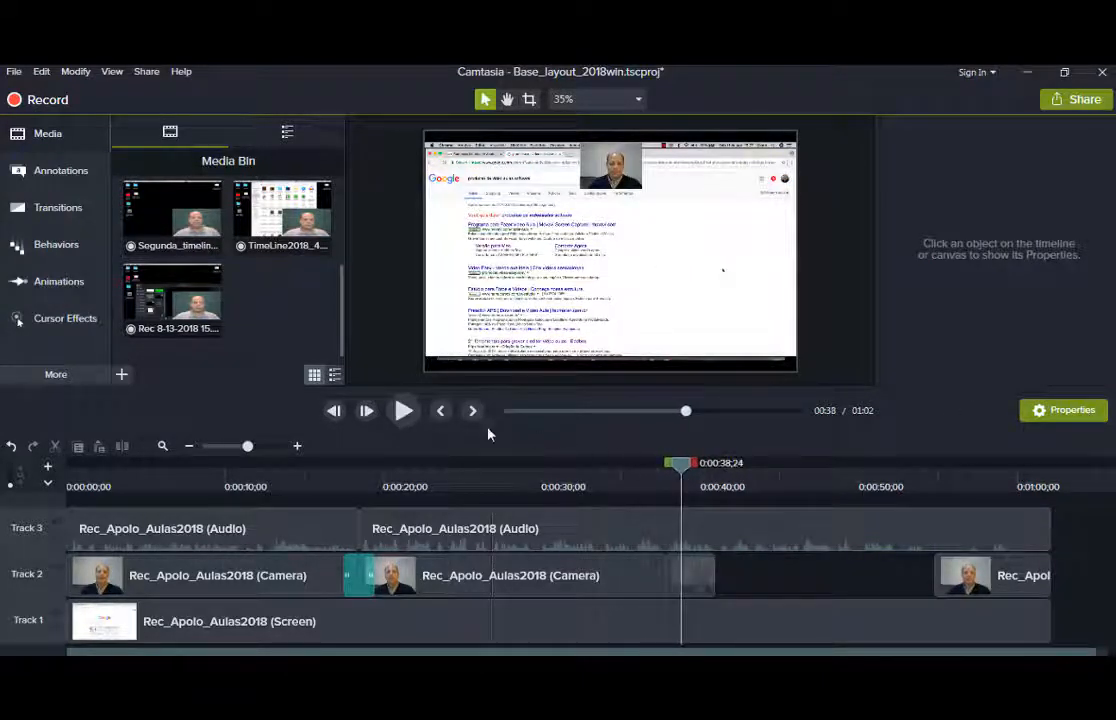
{"action": "left_click", "coordinate": [404, 416]}
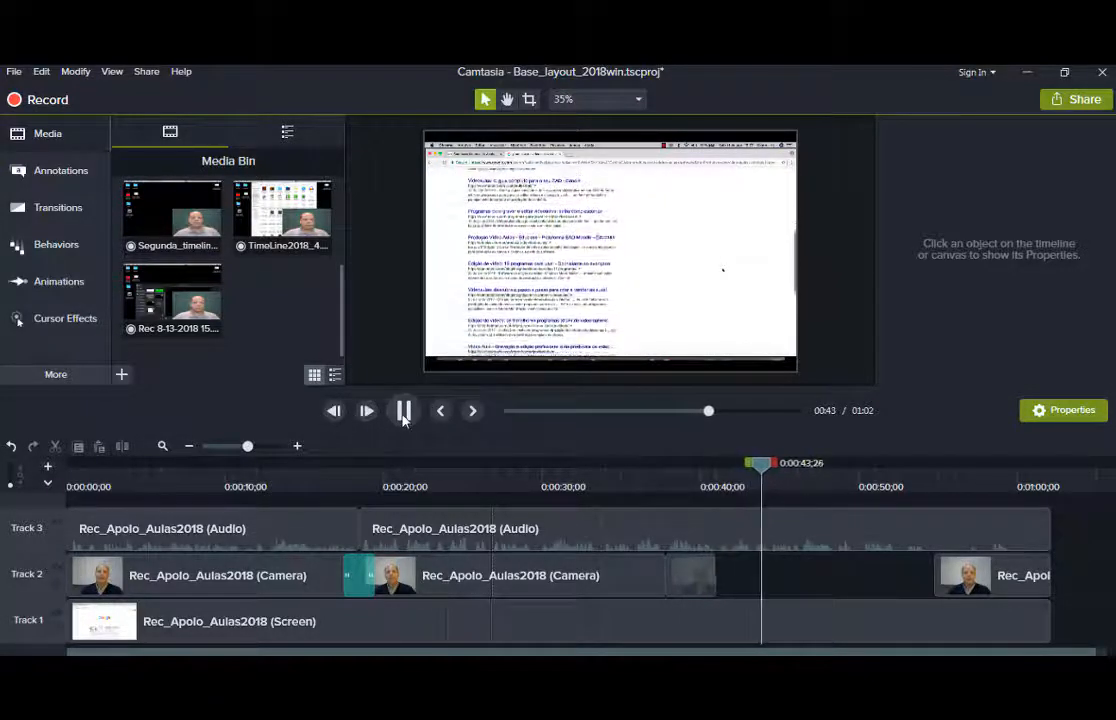
{"action": "left_click", "coordinate": [404, 411]}
{"action": "left_click_drag", "start_coordinate": [768, 472], "coordinate": [645, 470]}
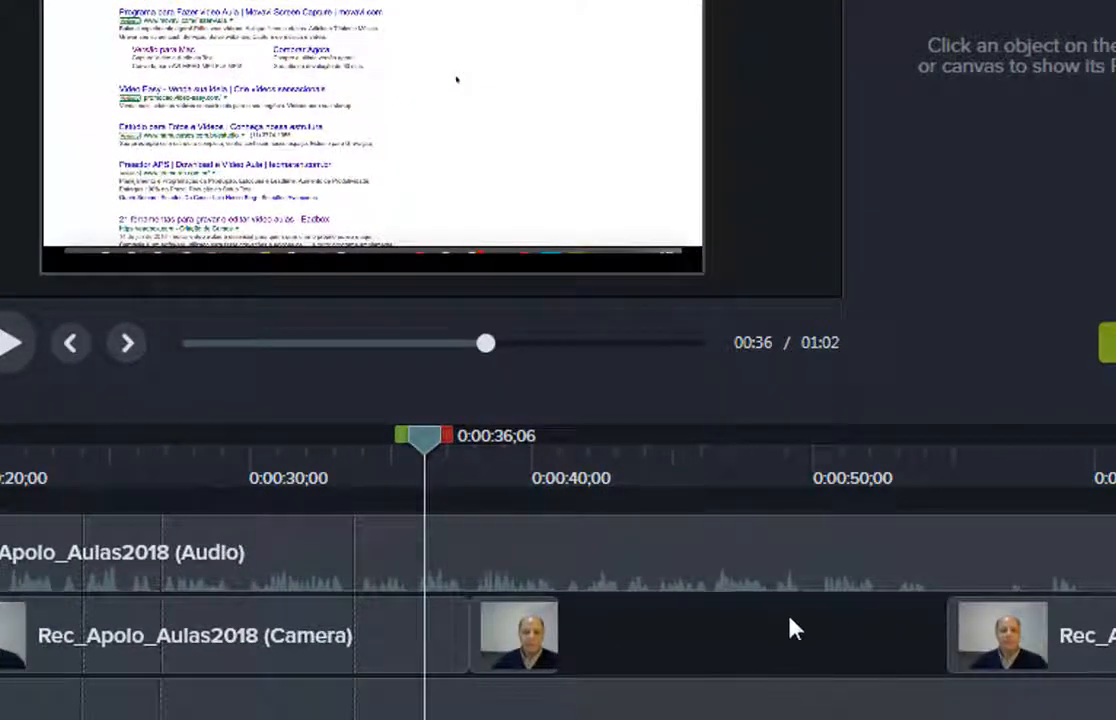
Lengthen the short camera clip near 0:37 to the right and play back from 0:39;21.
{"action": "left_click", "coordinate": [556, 622]}
{"action": "left_click_drag", "start_coordinate": [576, 621], "coordinate": [920, 637]}
{"action": "left_click", "coordinate": [527, 466]}
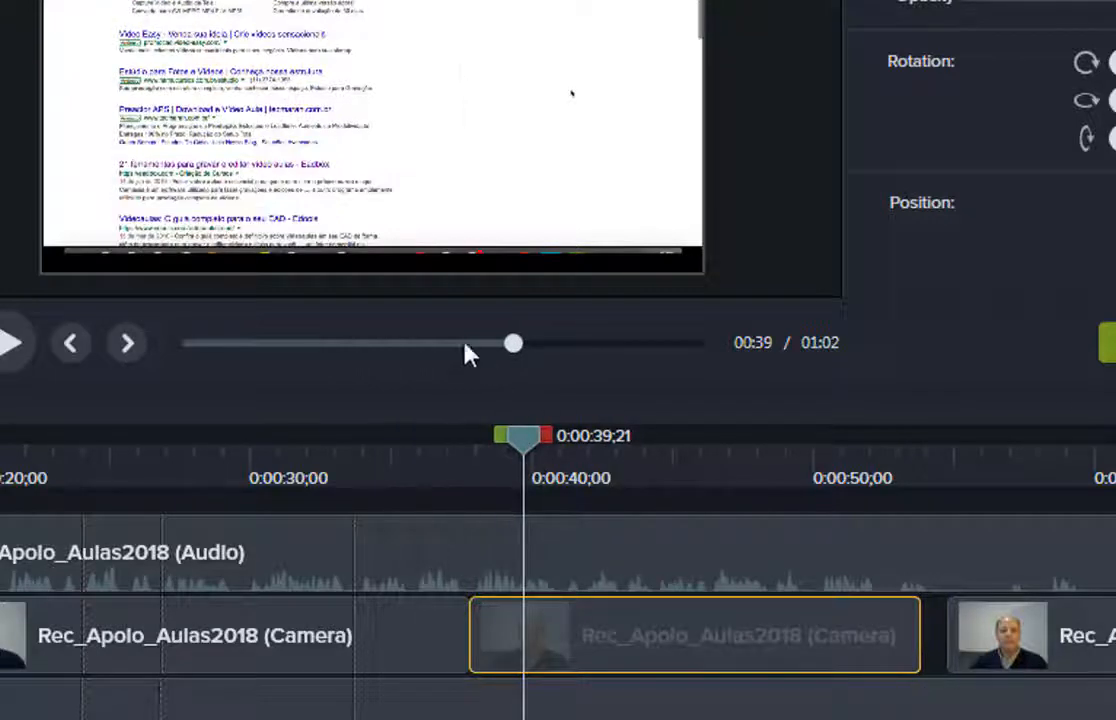
{"action": "left_click", "coordinate": [13, 342]}
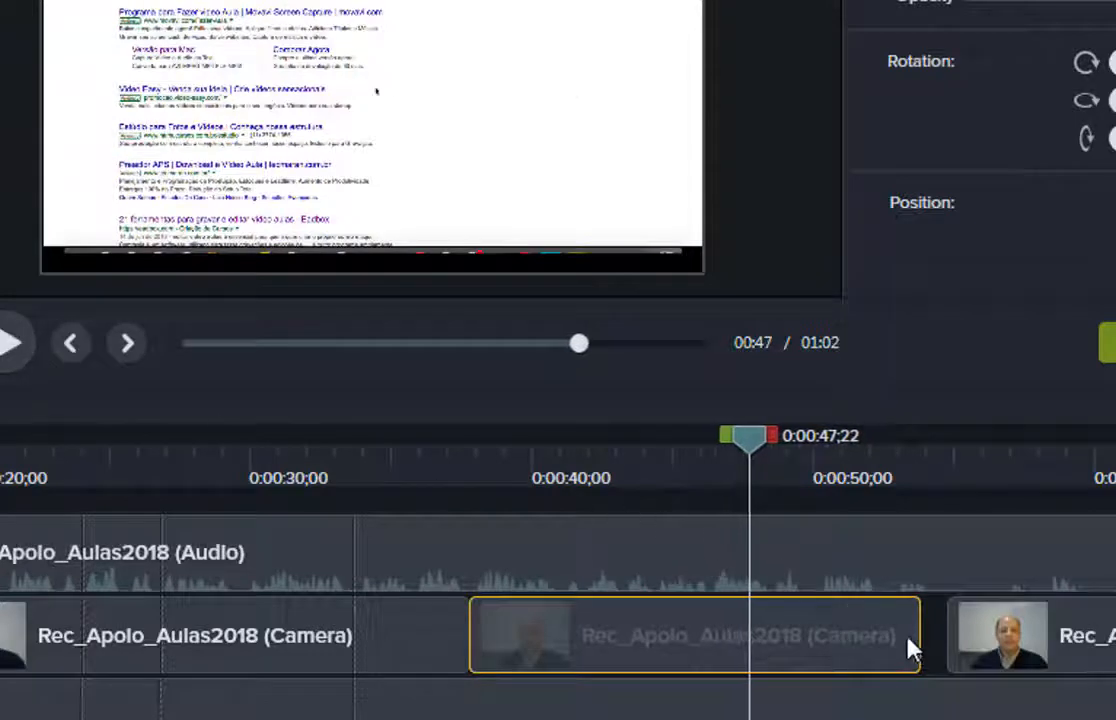
Trim the camera clip to end near 0:44 and start the next clip near 0:53, then review.
{"action": "left_click", "coordinate": [922, 640]}
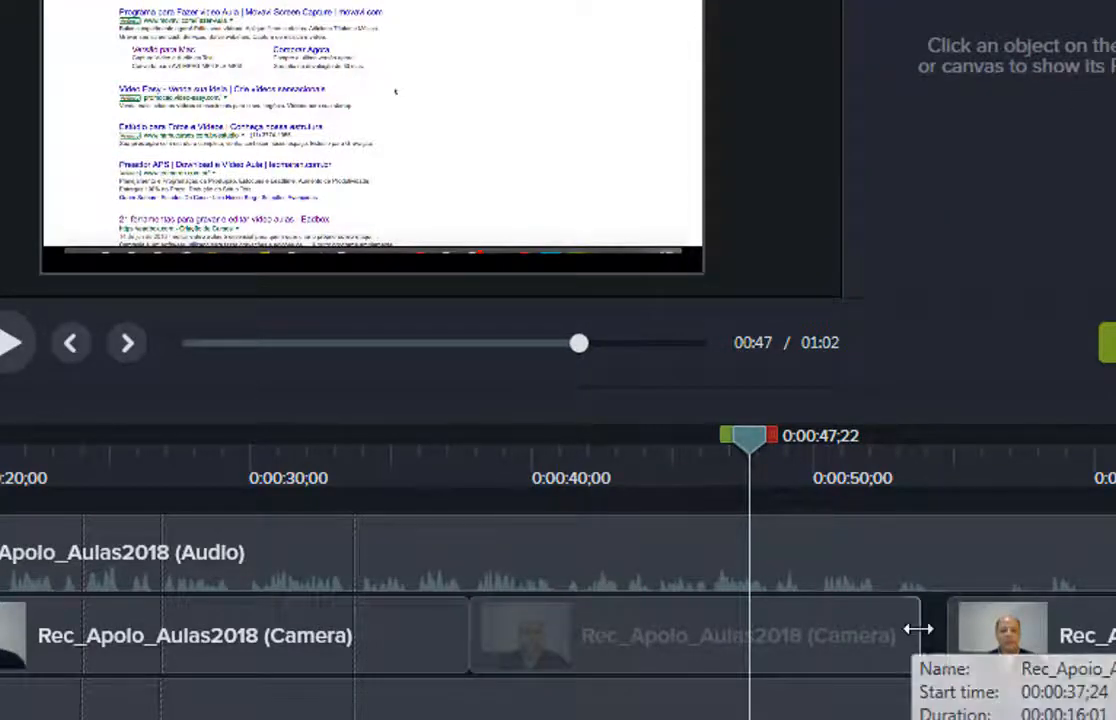
{"action": "left_click_drag", "start_coordinate": [918, 628], "coordinate": [620, 617]}
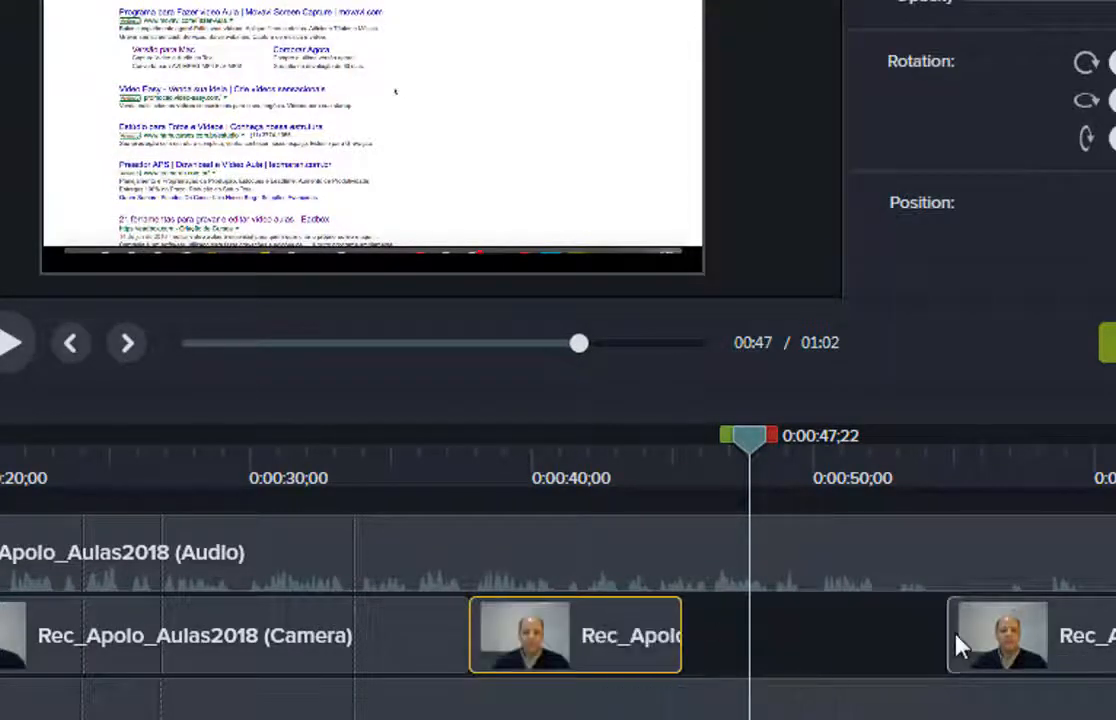
{"action": "left_click_drag", "start_coordinate": [947, 632], "coordinate": [746, 627]}
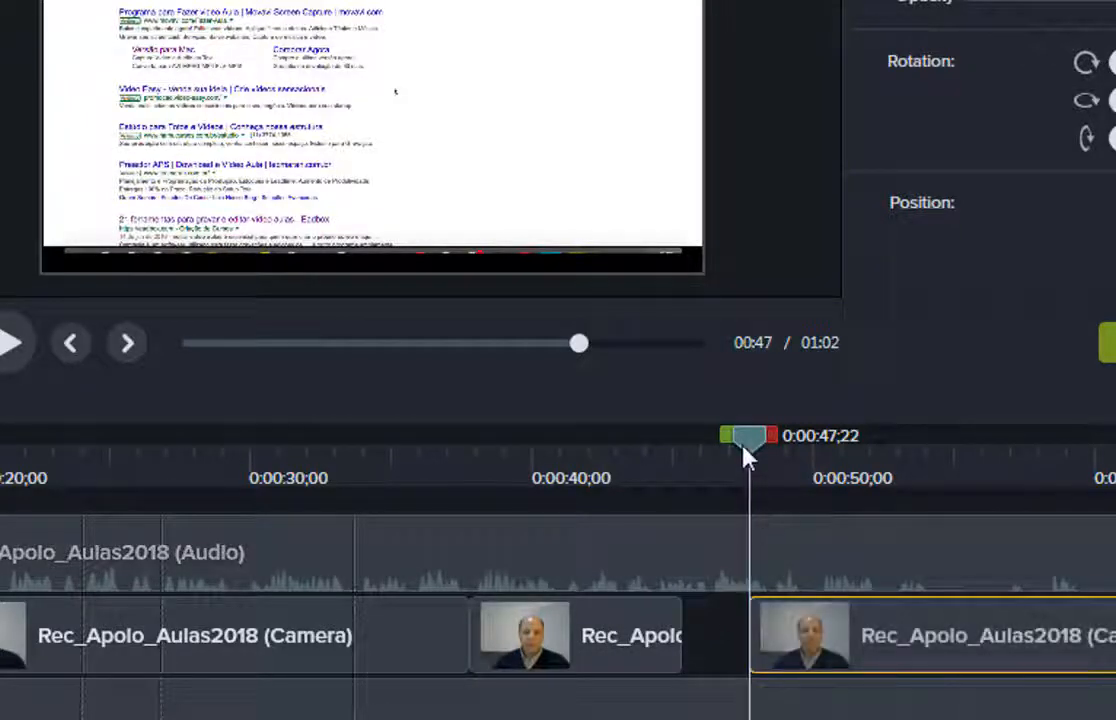
{"action": "left_click_drag", "start_coordinate": [752, 453], "coordinate": [761, 453]}
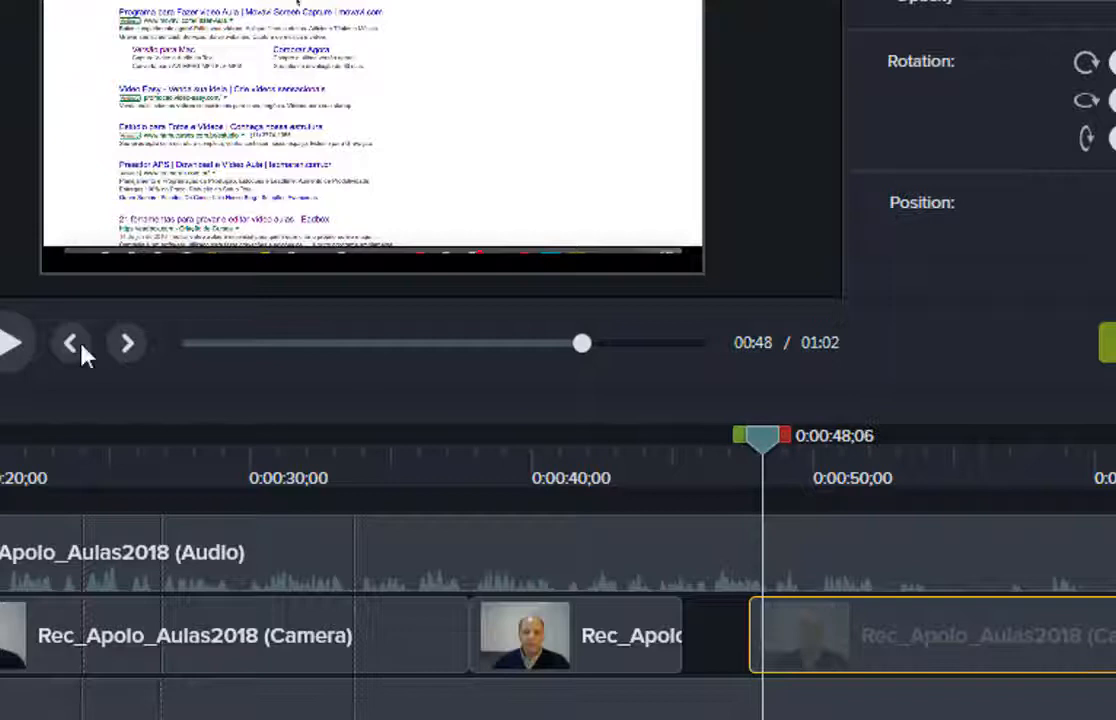
{"action": "left_click", "coordinate": [5, 345]}
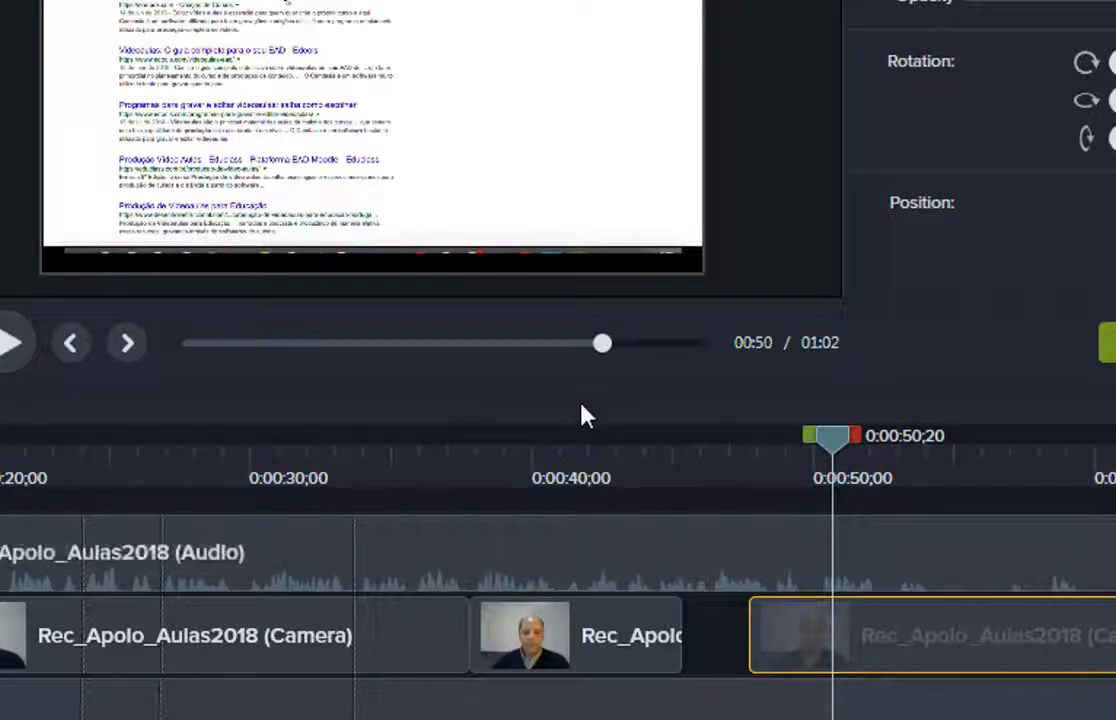
{"action": "left_click_drag", "start_coordinate": [742, 635], "coordinate": [937, 634]}
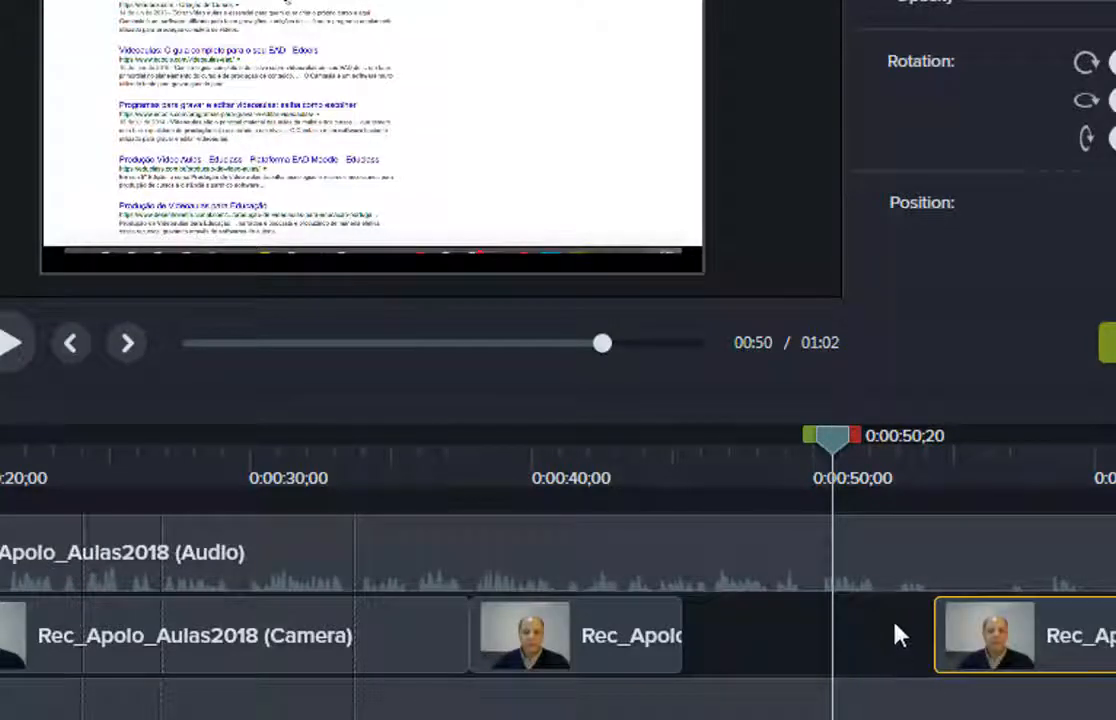
{"action": "left_click", "coordinate": [779, 712]}
{"action": "left_click", "coordinate": [632, 655]}
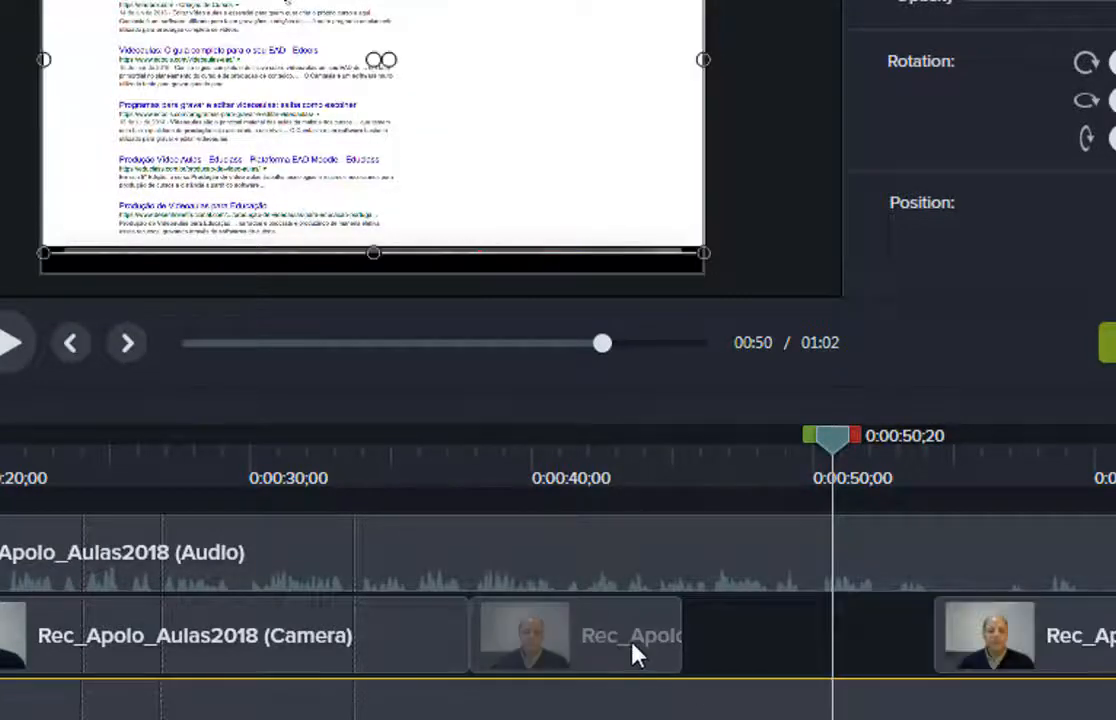
{"action": "left_click", "coordinate": [668, 568]}
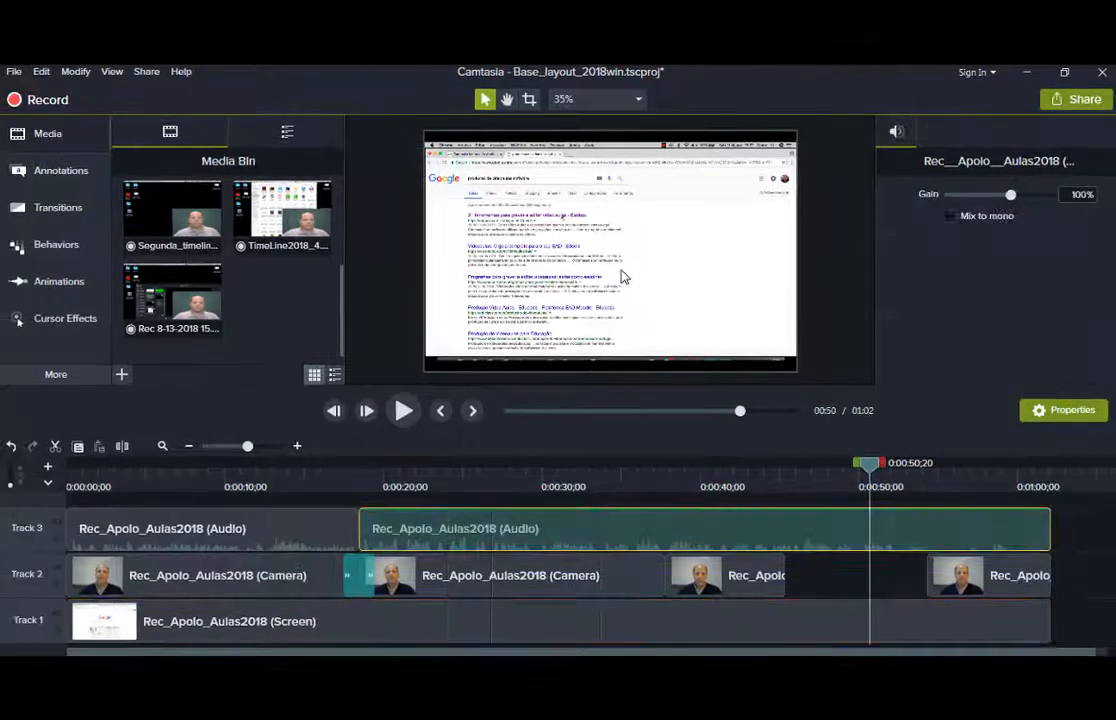
{"action": "left_click_drag", "start_coordinate": [869, 463], "coordinate": [745, 463]}
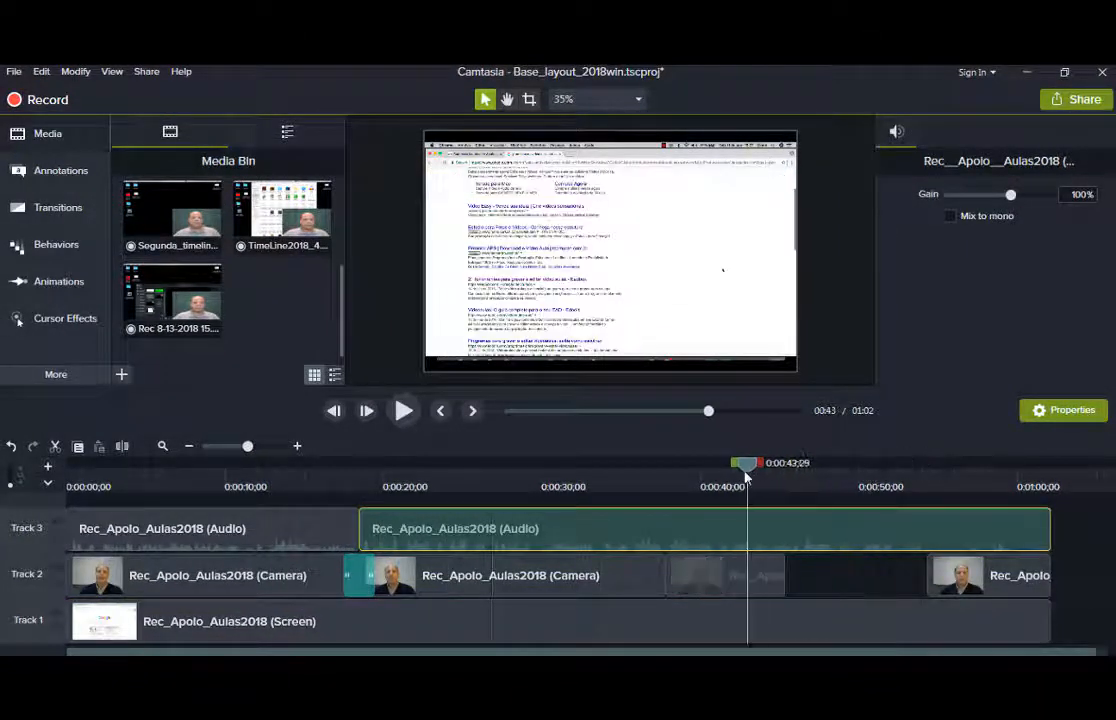
{"action": "left_click", "coordinate": [611, 165]}
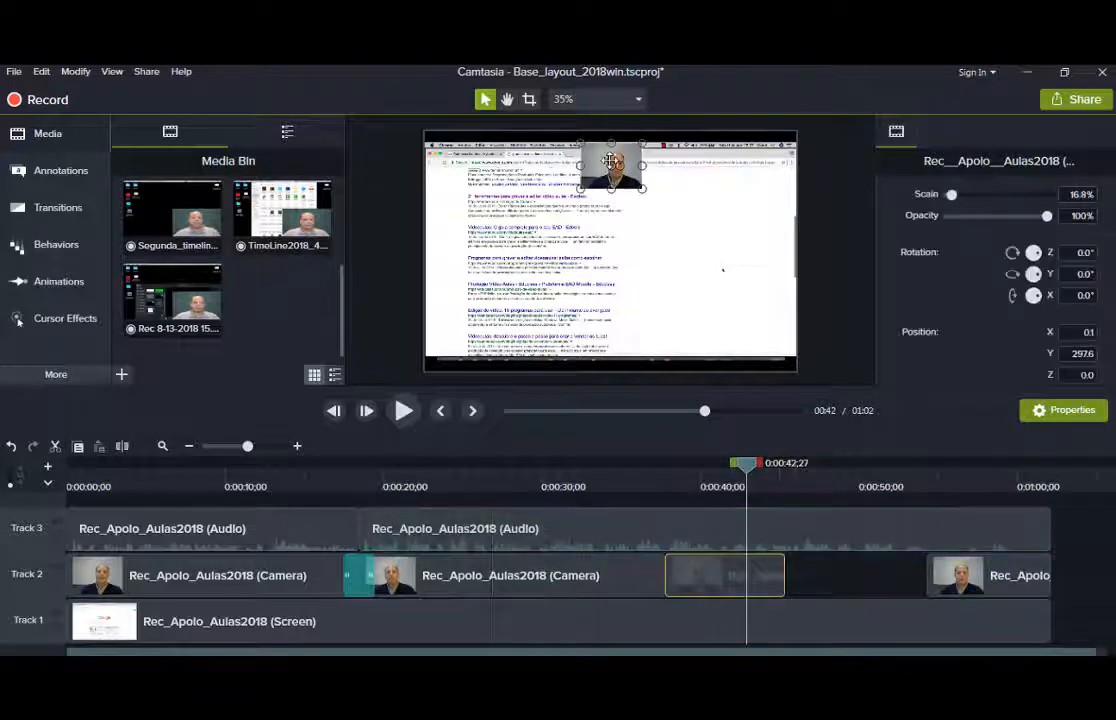
{"action": "left_click", "coordinate": [689, 250]}
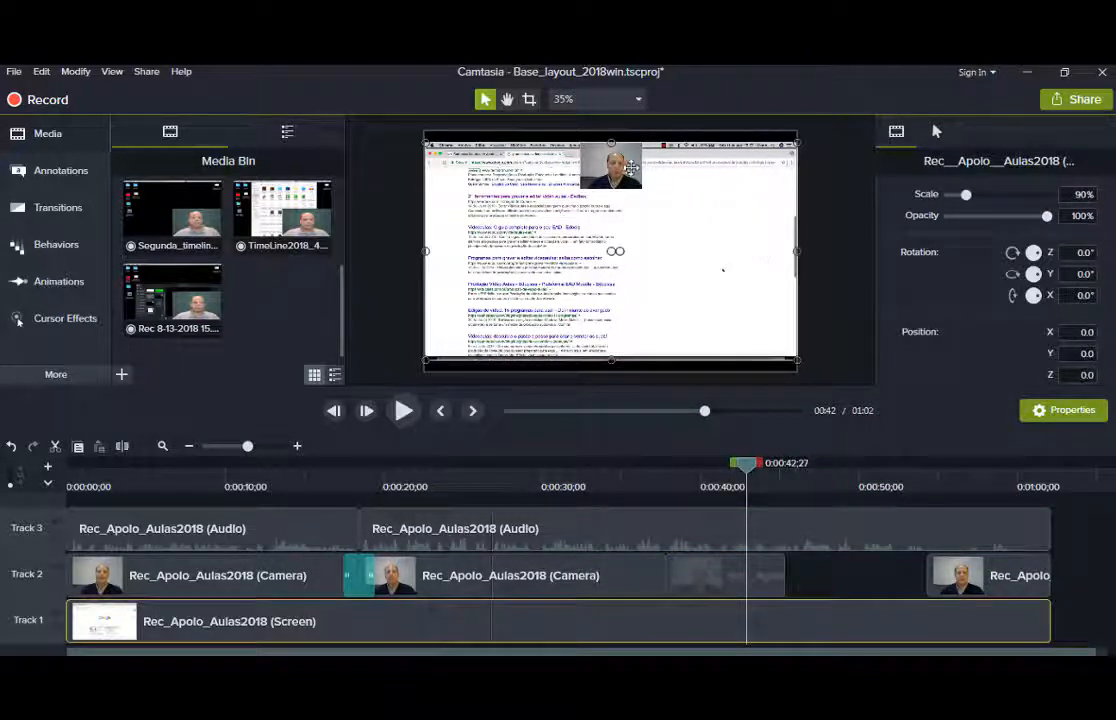
{"action": "left_click", "coordinate": [145, 197]}
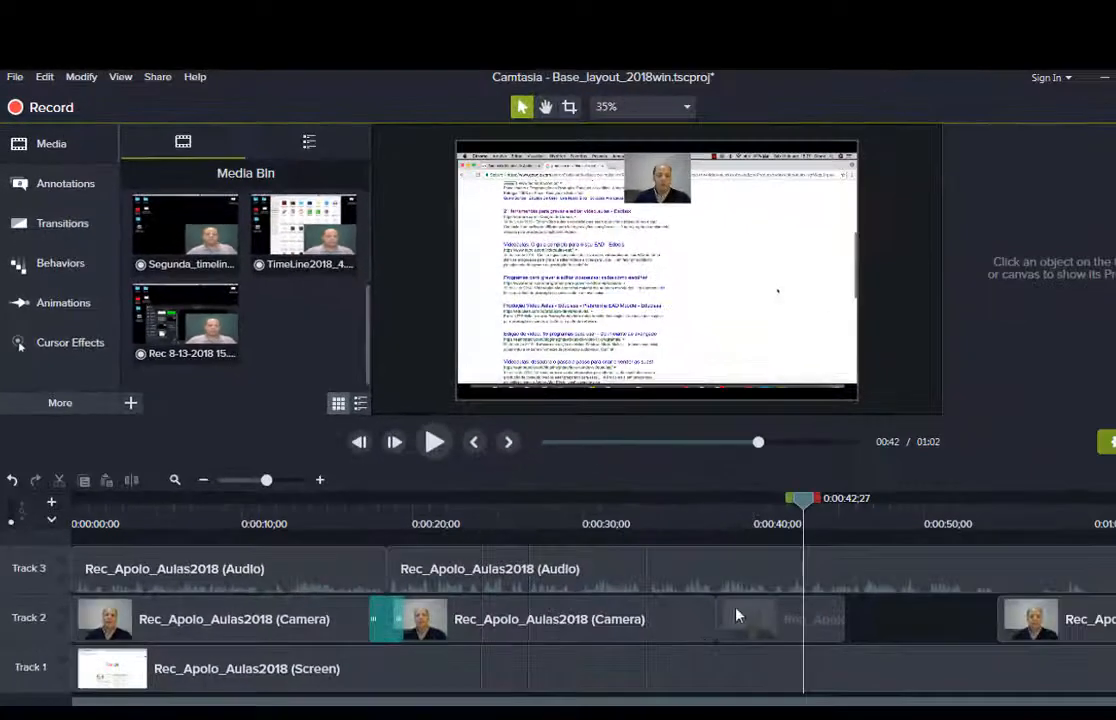
{"action": "left_click", "coordinate": [760, 636]}
{"action": "left_click", "coordinate": [766, 582]}
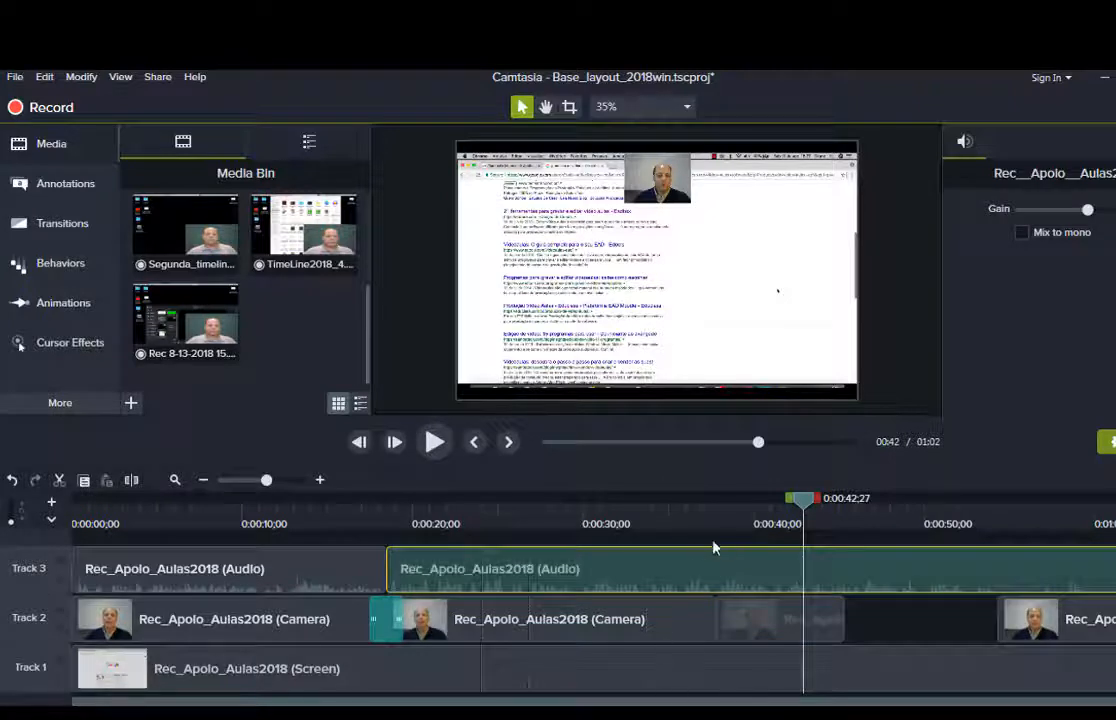
{"action": "left_click", "coordinate": [670, 650]}
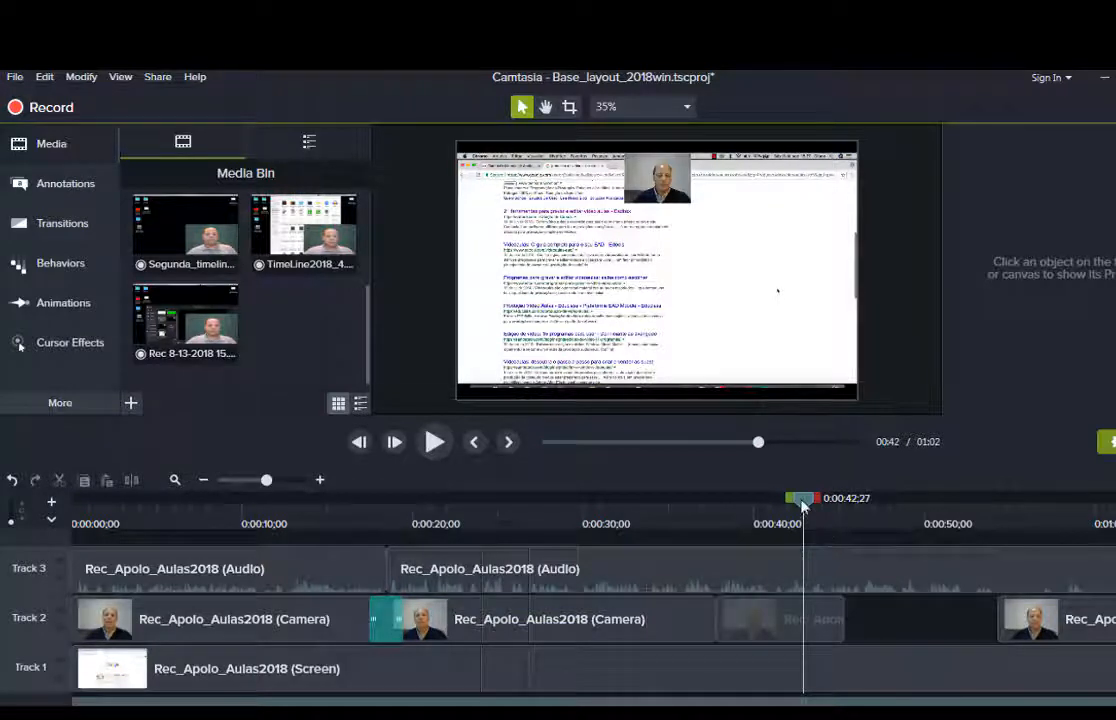
{"action": "left_click", "coordinate": [731, 512]}
{"action": "left_click", "coordinate": [713, 509]}
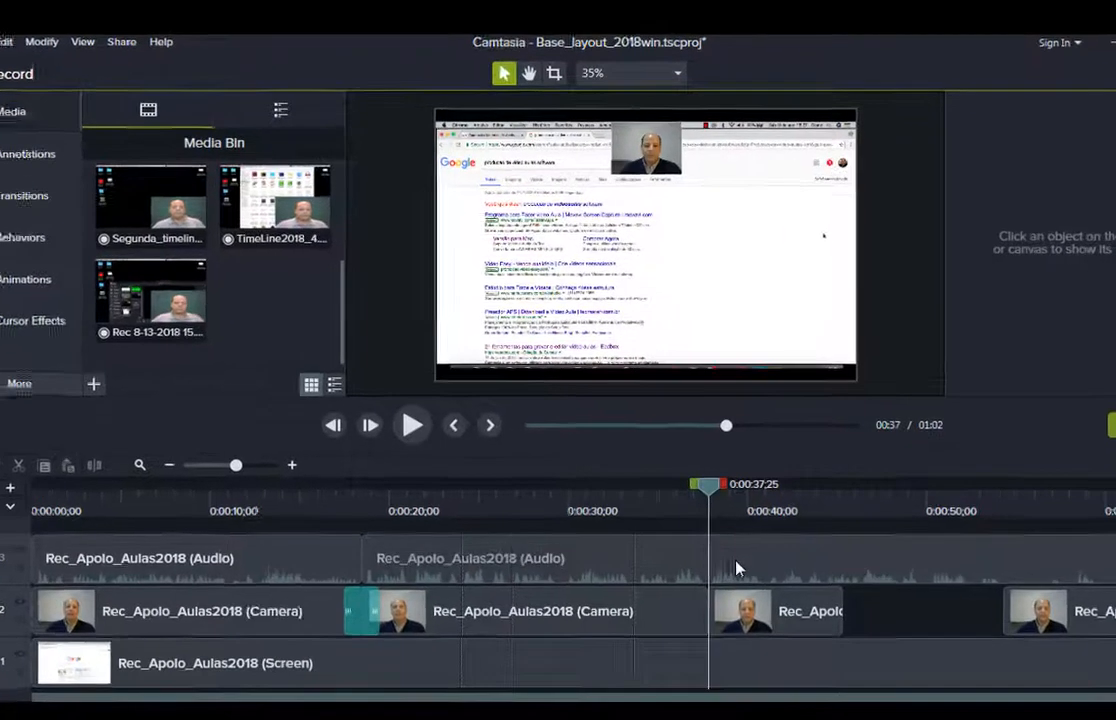
Split the Track 3 audio at 0:00:45;10 and marquee-select the aligned audio and camera pieces.
{"action": "left_click", "coordinate": [746, 577]}
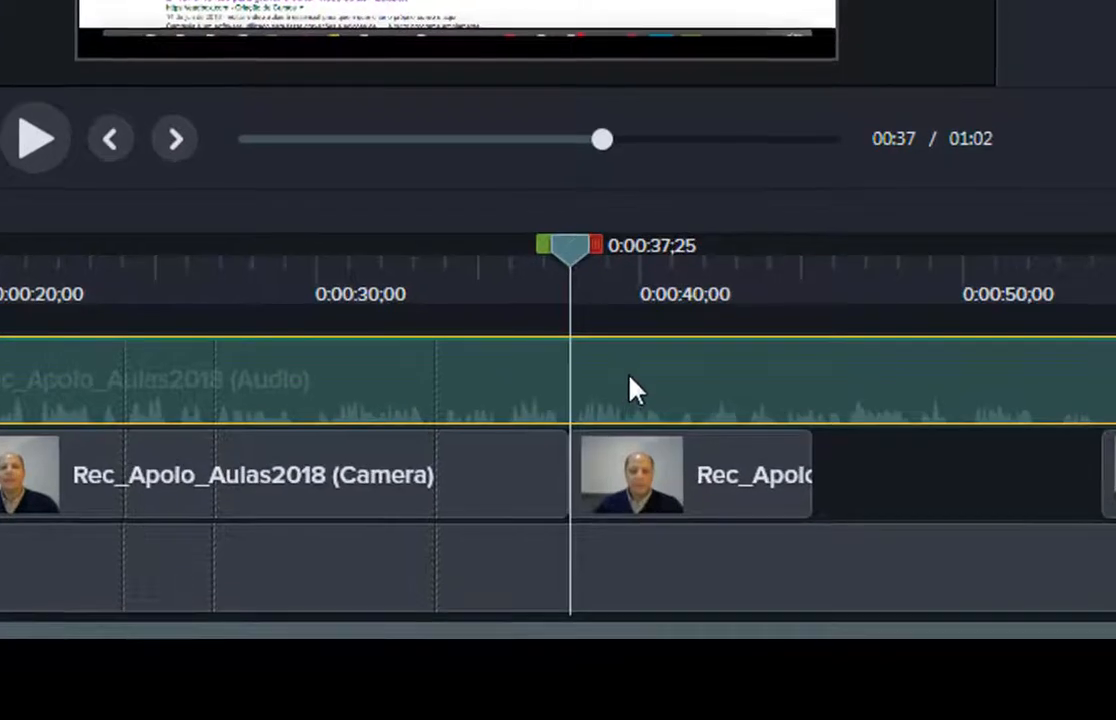
{"action": "left_click_drag", "start_coordinate": [578, 279], "coordinate": [817, 269]}
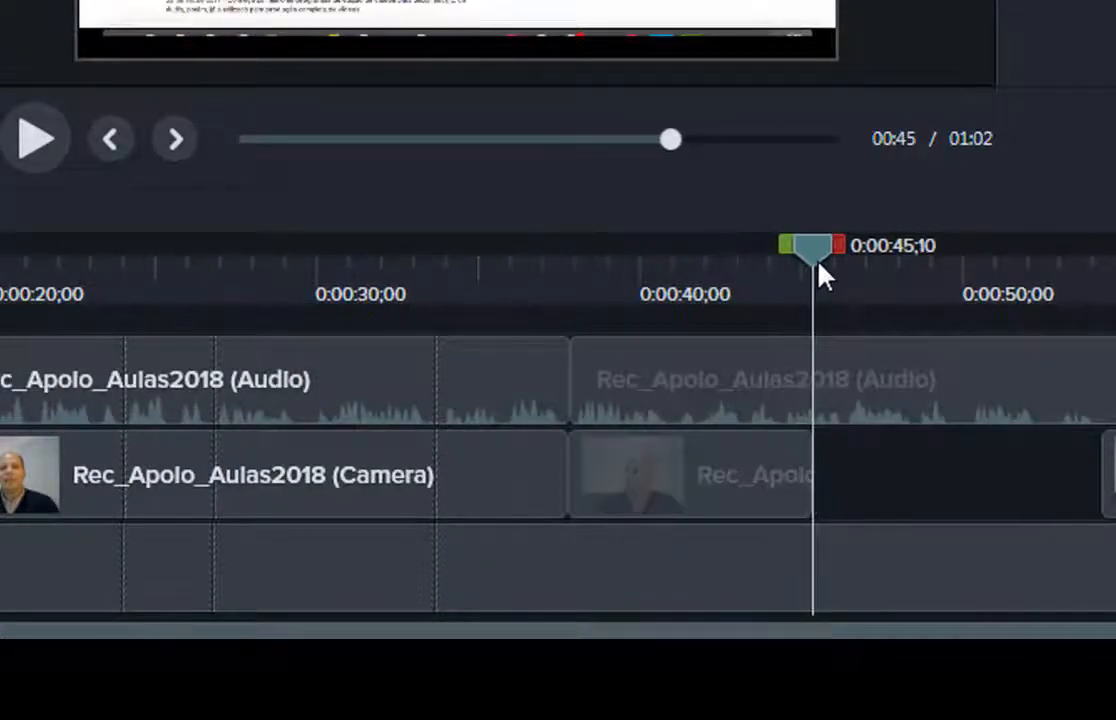
{"action": "left_click", "coordinate": [765, 374]}
{"action": "key", "text": "s"}
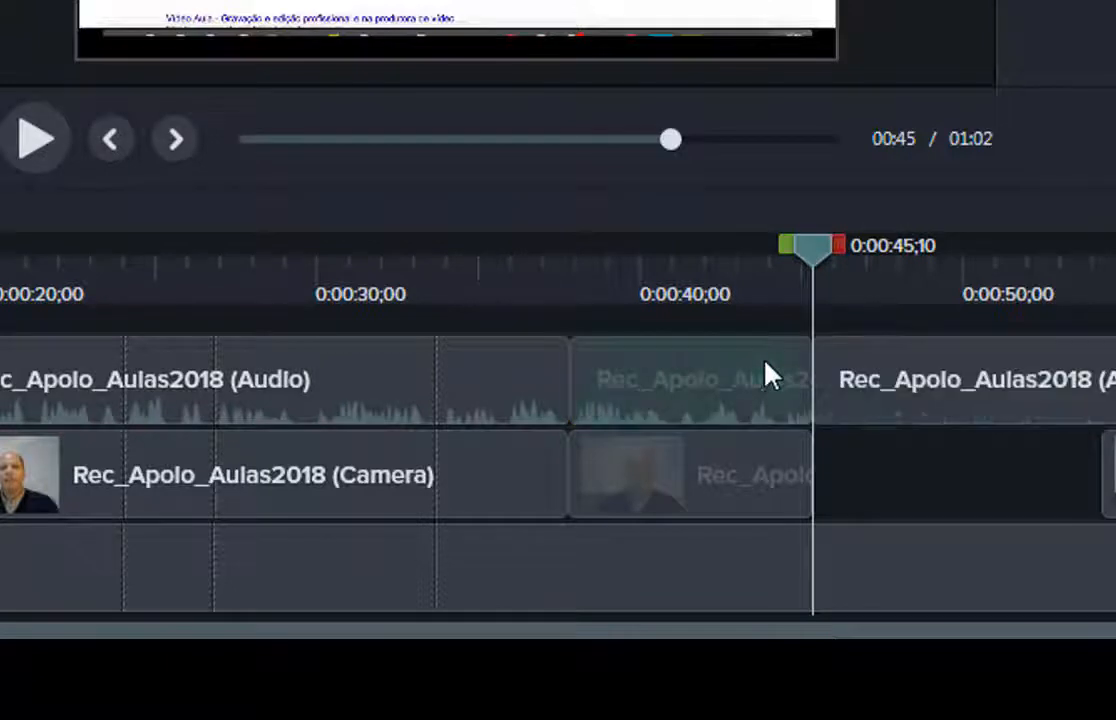
{"action": "left_click_drag", "start_coordinate": [742, 333], "coordinate": [685, 493]}
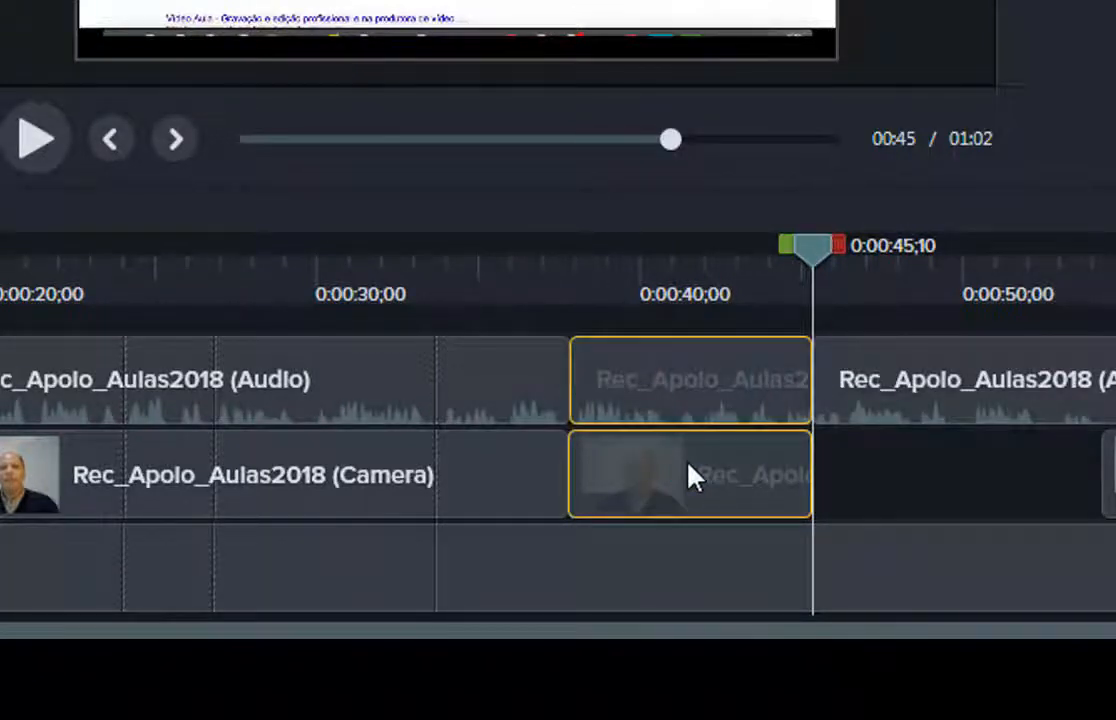
Group the selected audio and camera pieces, then preview from 0:37 to 0:39;20.
{"action": "right_click", "coordinate": [690, 478]}
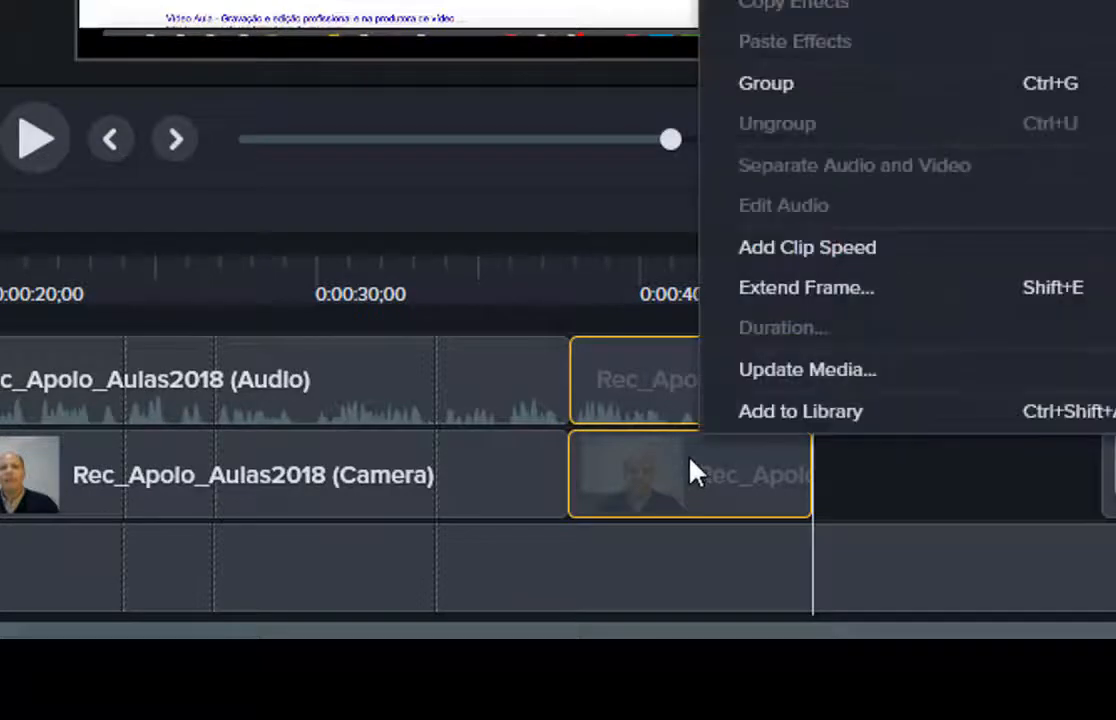
{"action": "left_click", "coordinate": [829, 86]}
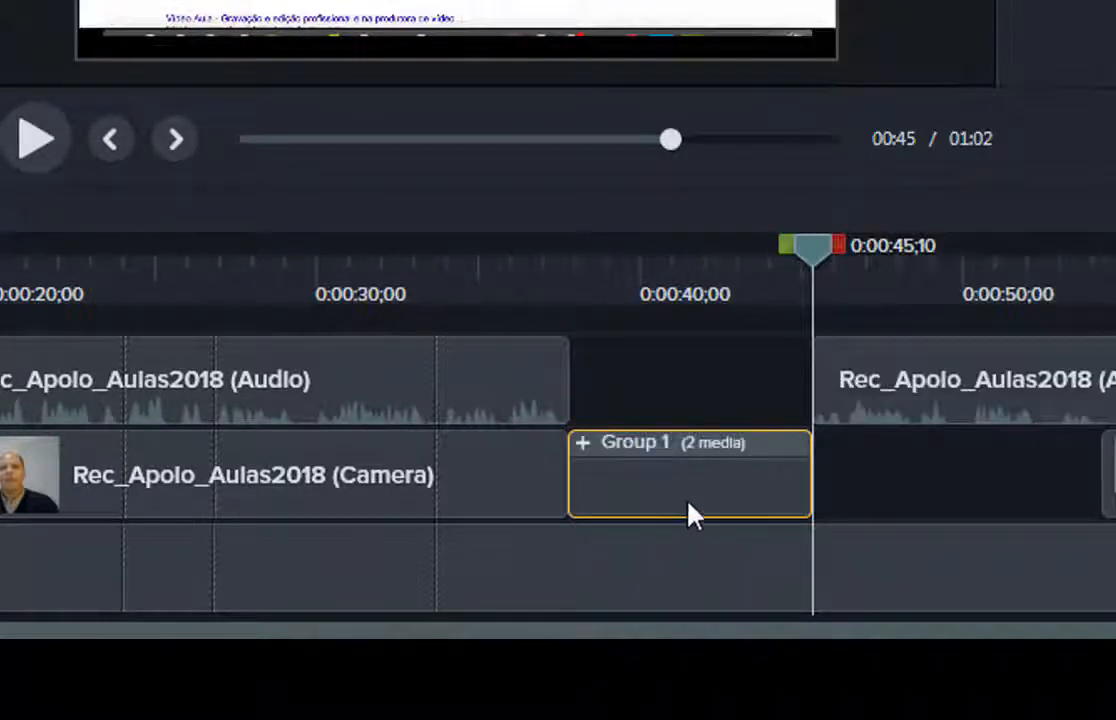
{"action": "left_click_drag", "start_coordinate": [774, 260], "coordinate": [541, 258]}
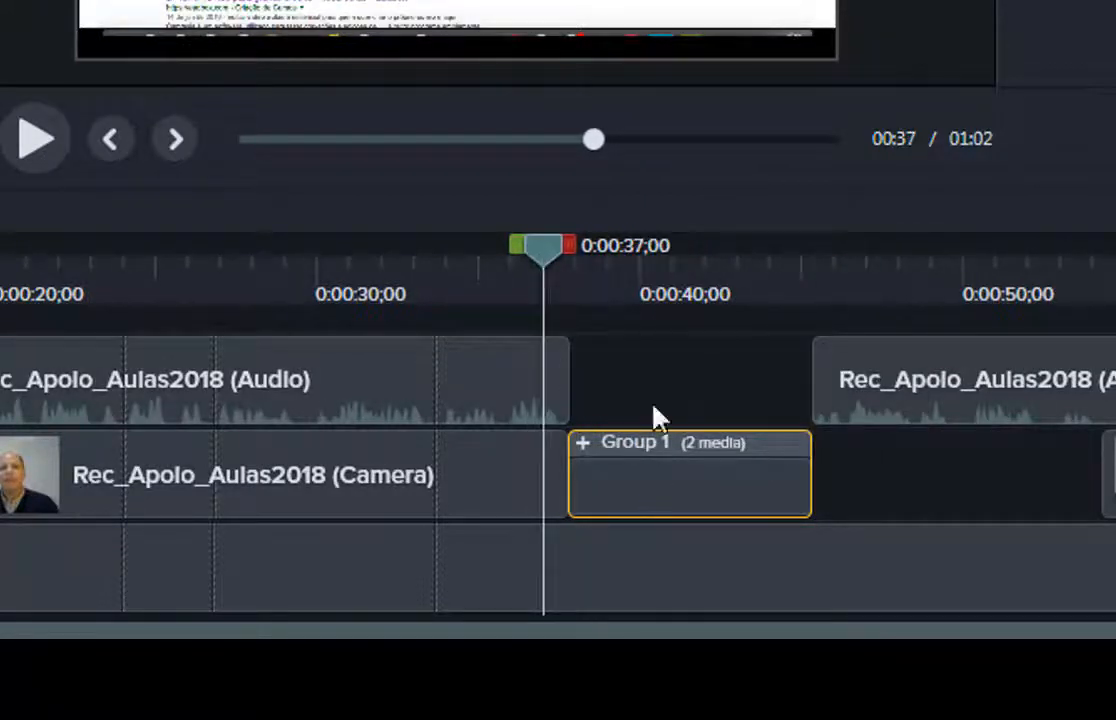
{"action": "left_click", "coordinate": [40, 140]}
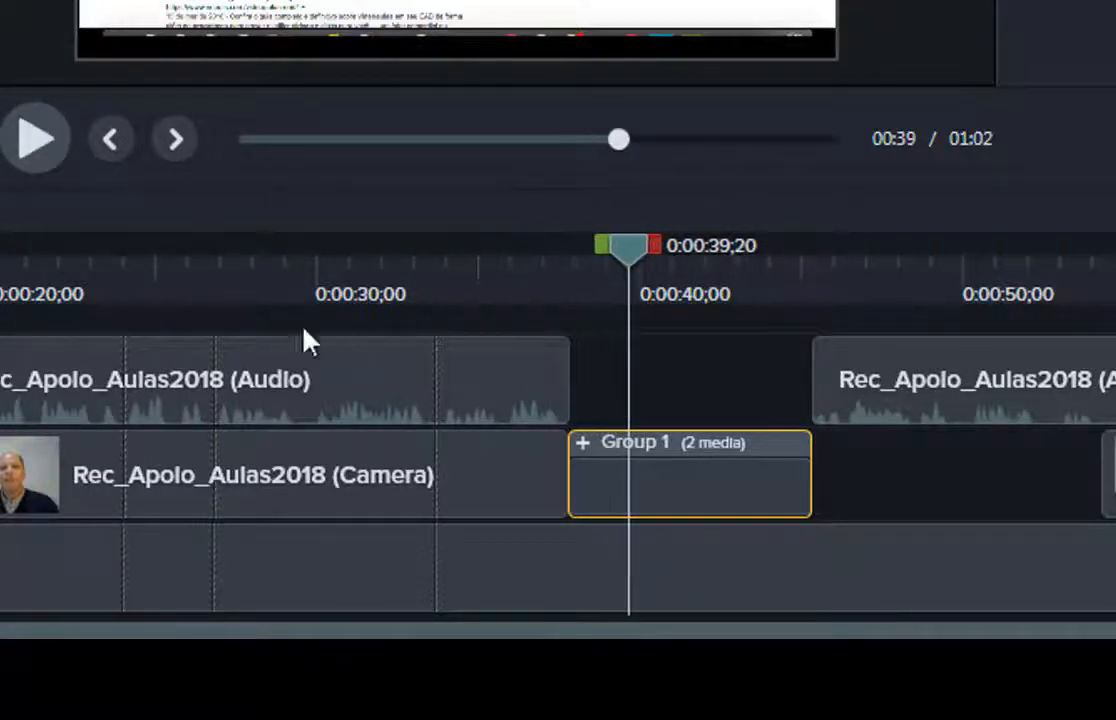
Expand Group 1 to inspect its camera and audio clips, collapse it, and preview around 0:31.
{"action": "left_click", "coordinate": [583, 443]}
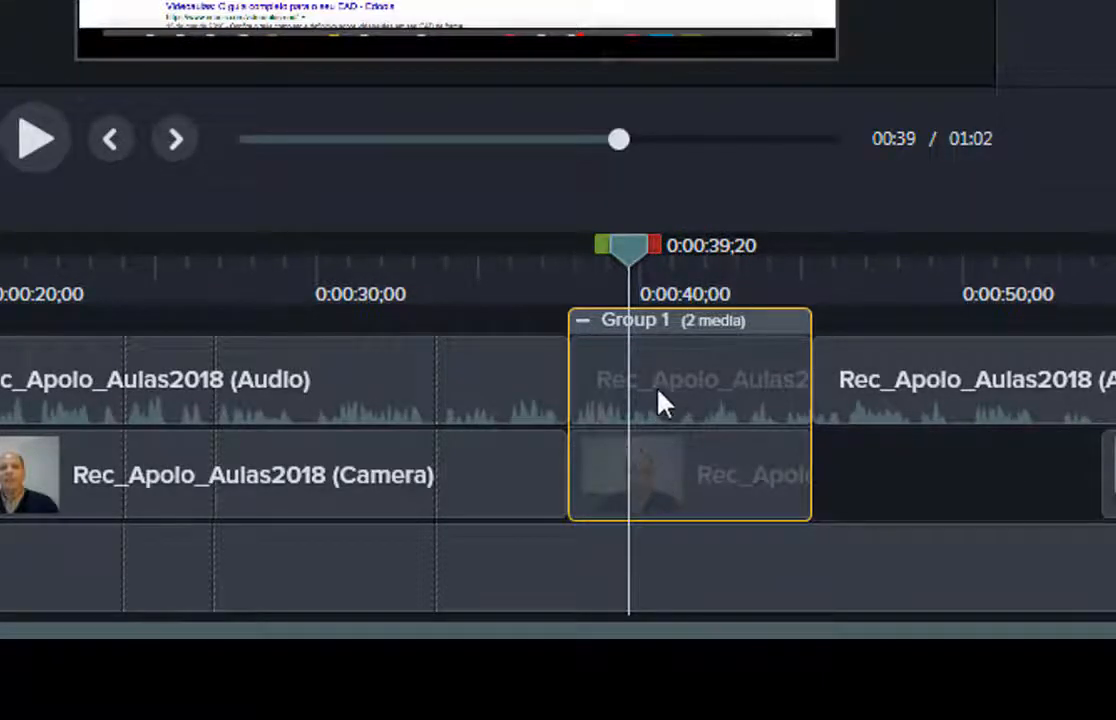
{"action": "left_click", "coordinate": [682, 379]}
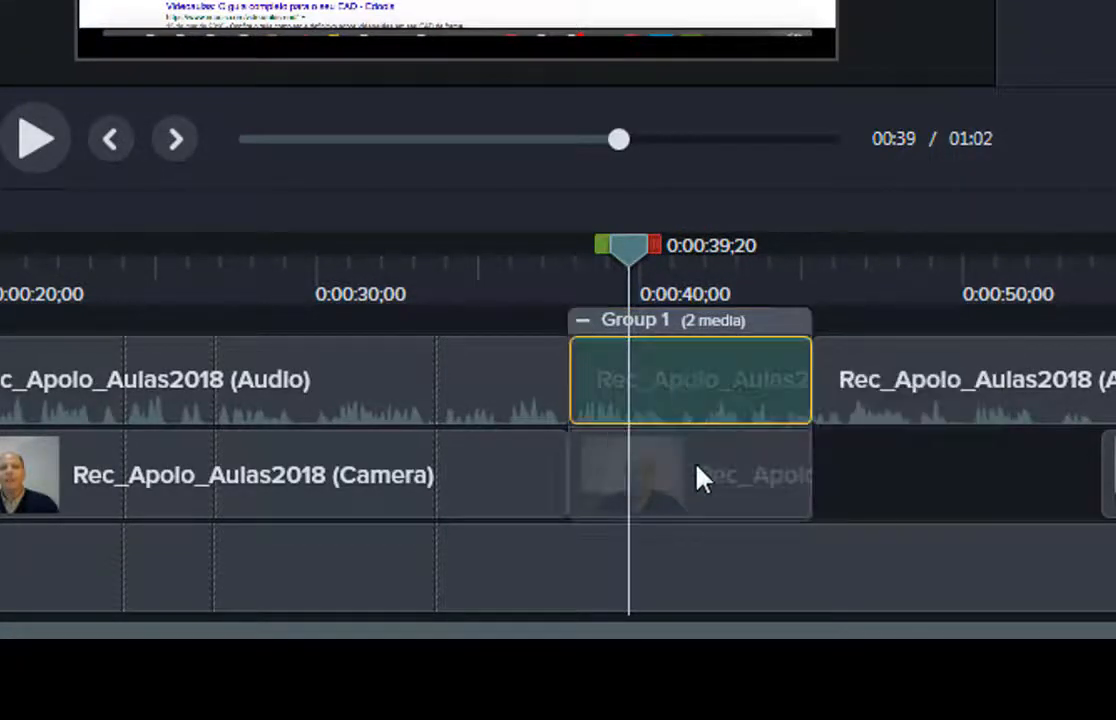
{"action": "left_click", "coordinate": [700, 476]}
{"action": "left_click", "coordinate": [652, 363]}
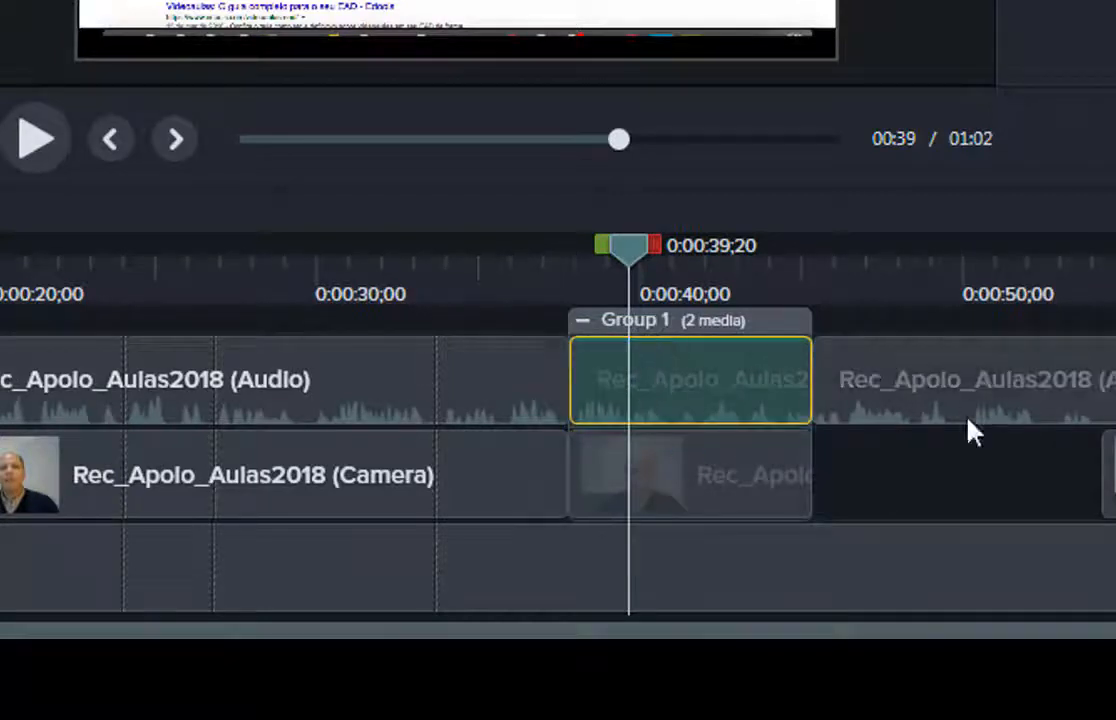
{"action": "left_click", "coordinate": [582, 322]}
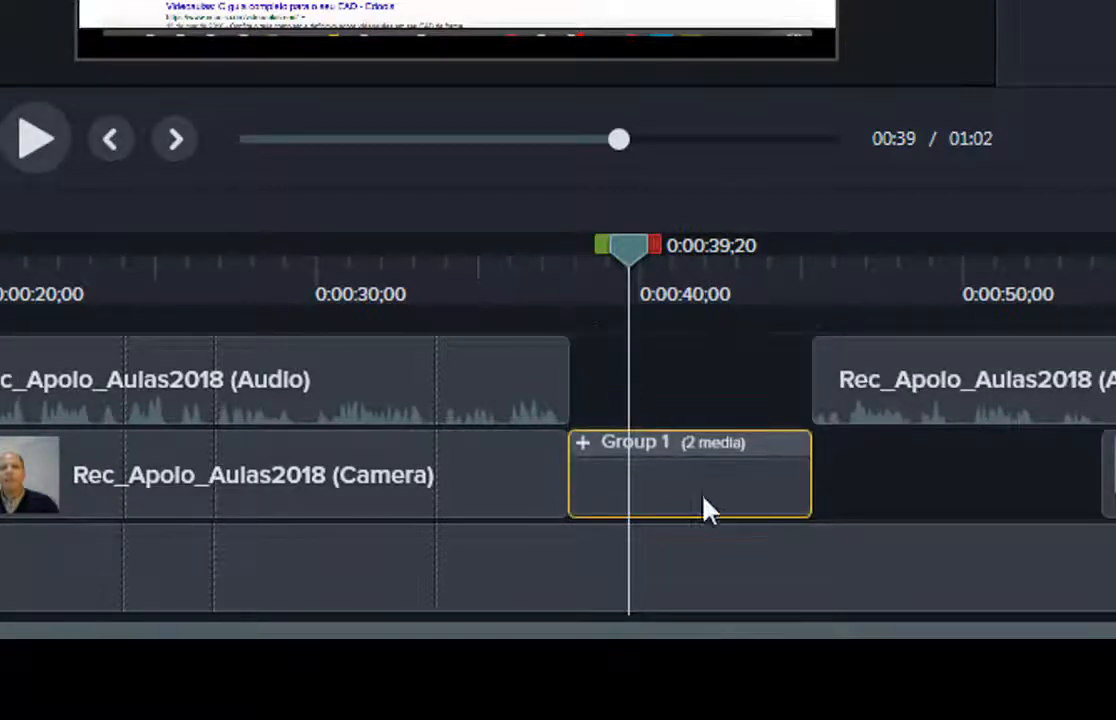
{"action": "right_click", "coordinate": [667, 484]}
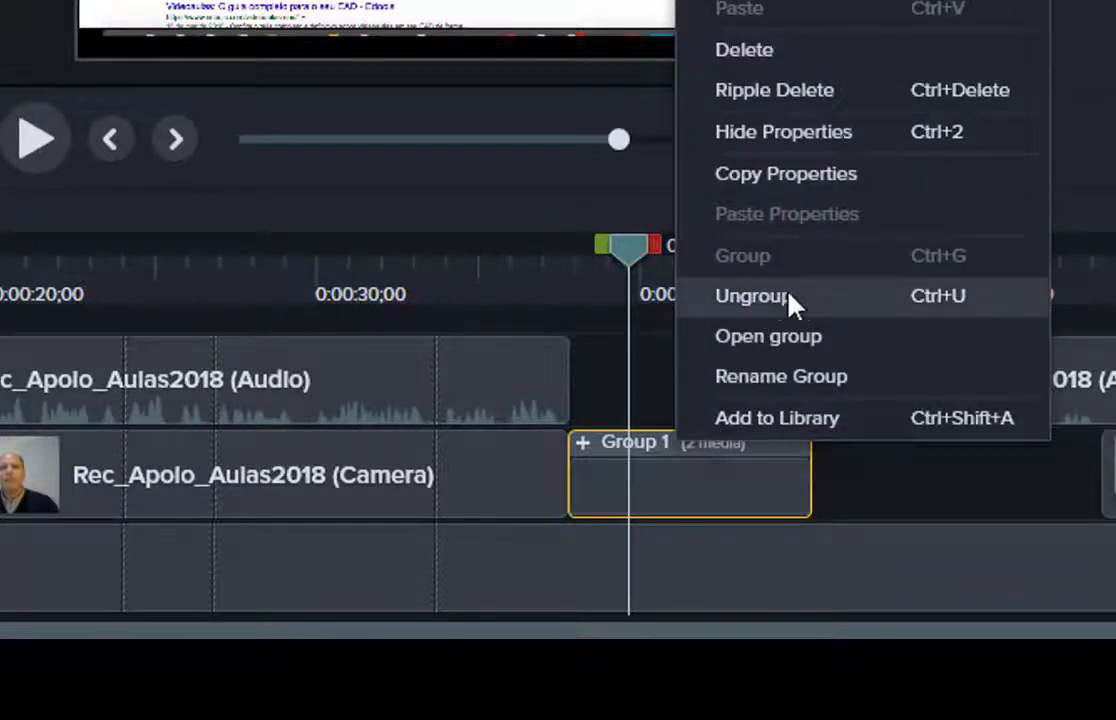
{"action": "left_click", "coordinate": [590, 380]}
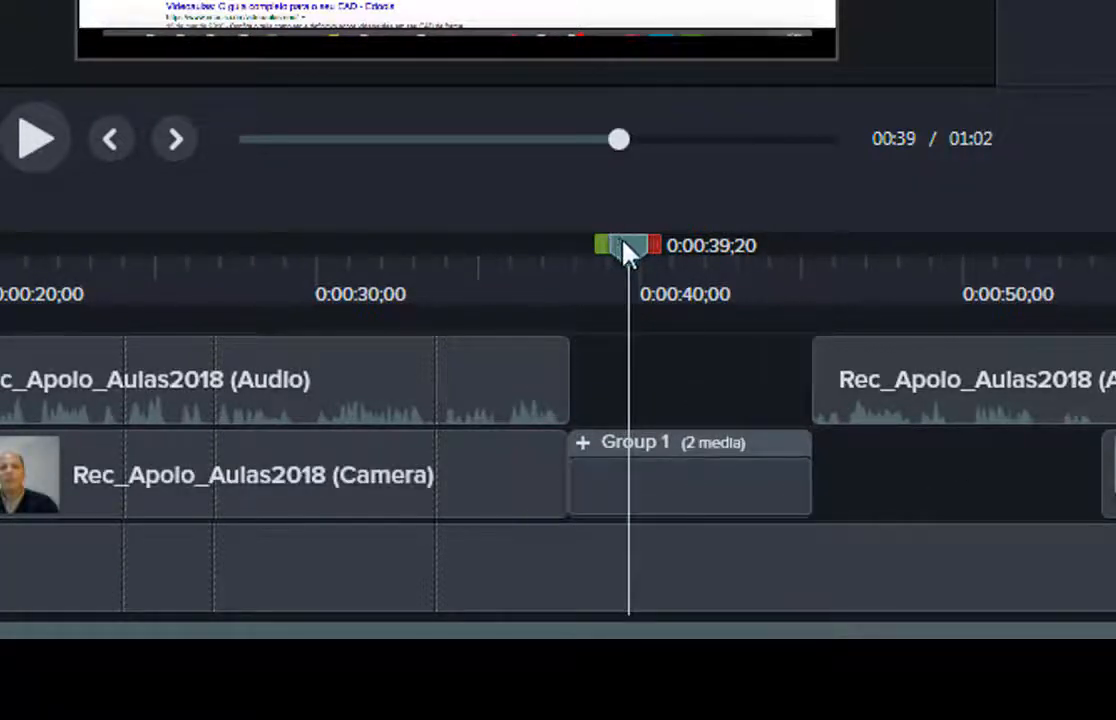
{"action": "left_click_drag", "start_coordinate": [625, 250], "coordinate": [474, 238]}
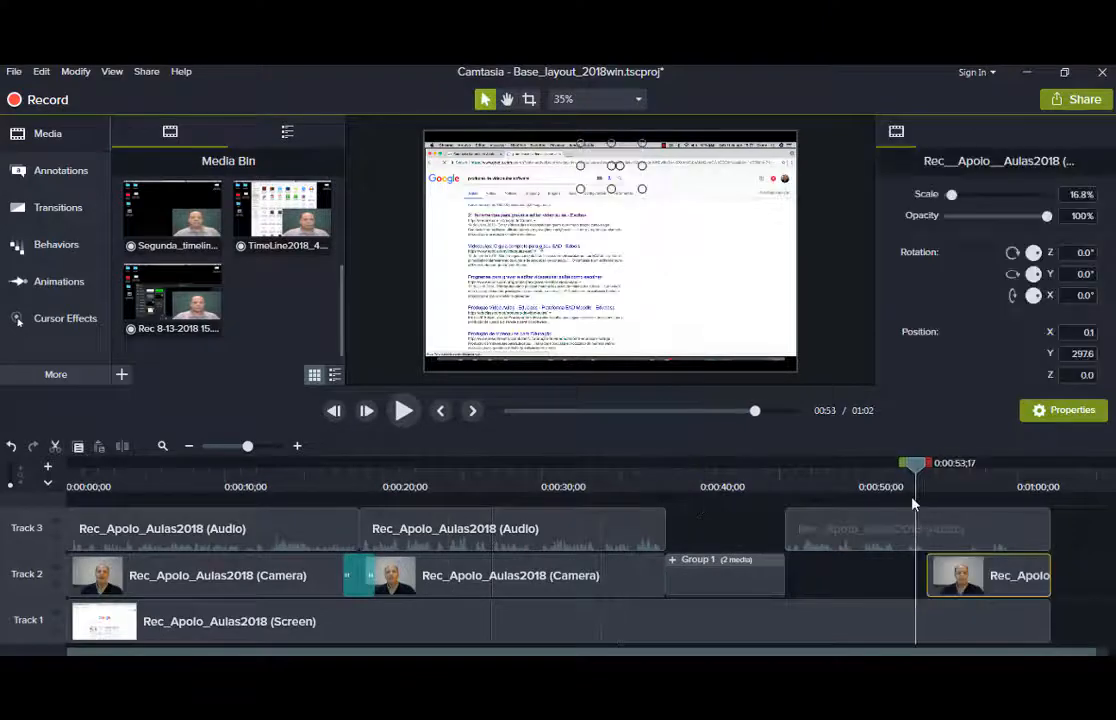
Enlarge the later camera clip's webcam to 59% scale, centred at position 0,0.
{"action": "left_click_drag", "start_coordinate": [912, 499], "coordinate": [958, 515]}
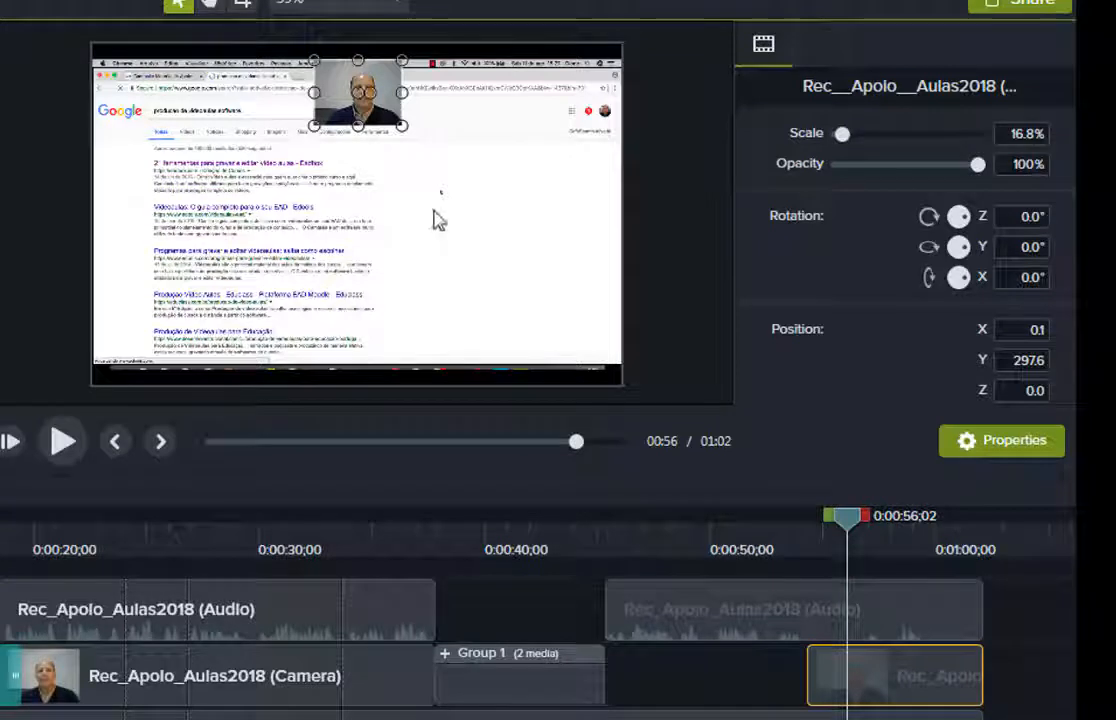
{"action": "left_click_drag", "start_coordinate": [401, 125], "coordinate": [553, 238]}
{"action": "left_click_drag", "start_coordinate": [463, 191], "coordinate": [322, 191]}
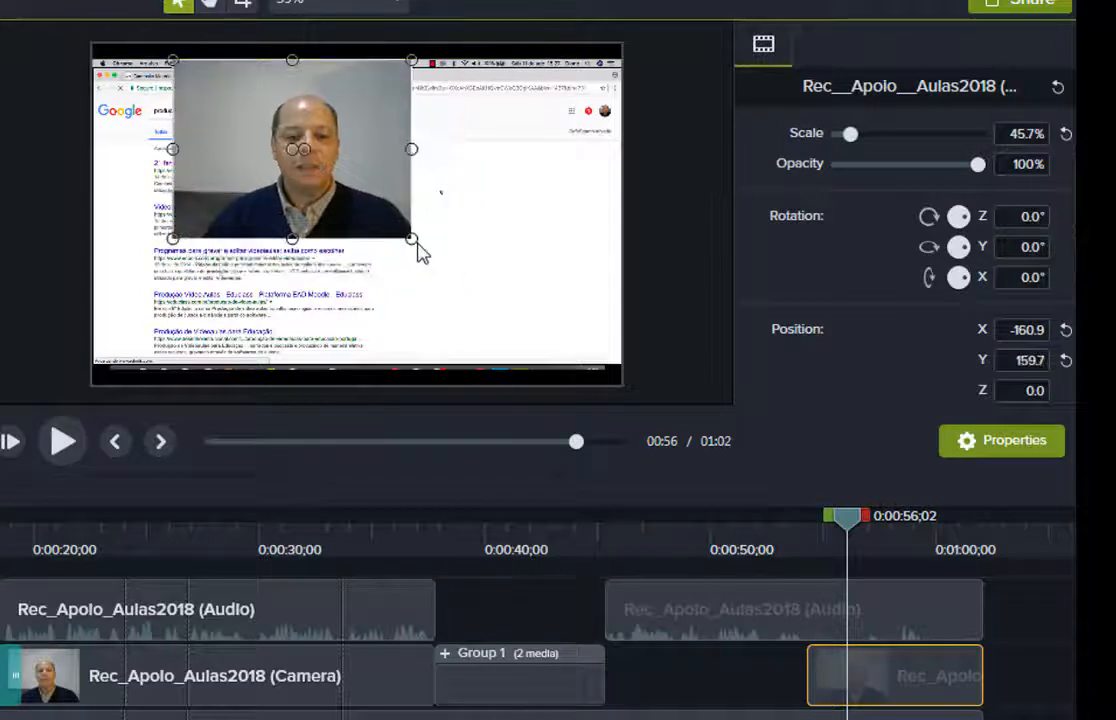
{"action": "left_click_drag", "start_coordinate": [412, 239], "coordinate": [478, 252]}
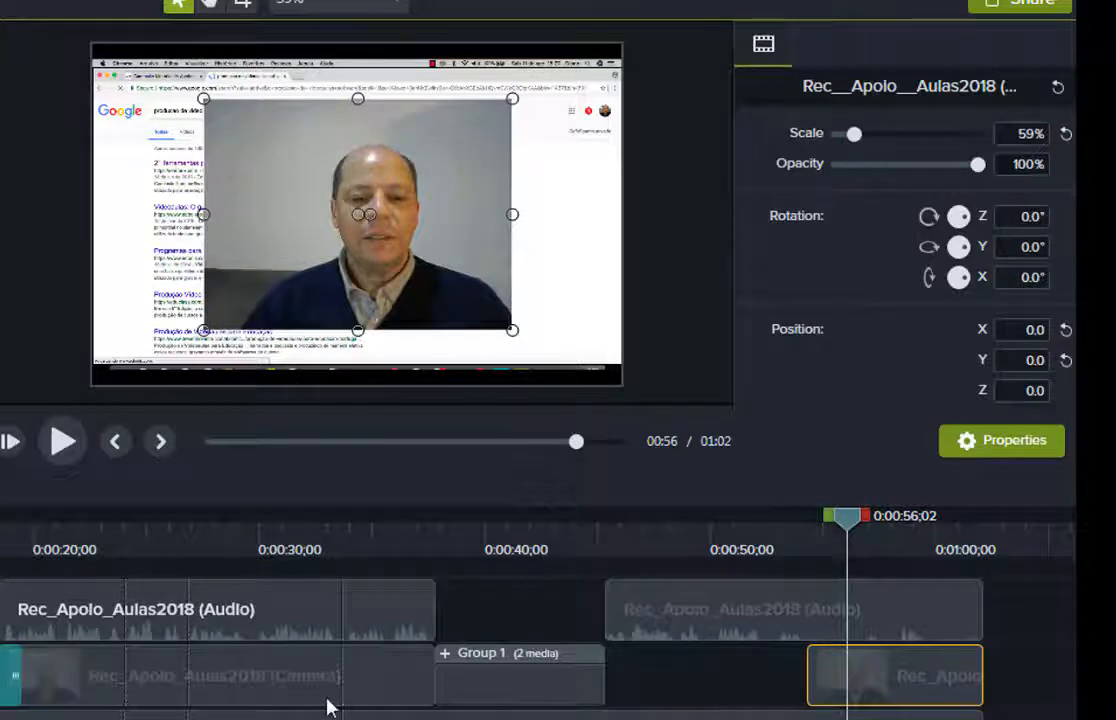
{"action": "left_click", "coordinate": [380, 700]}
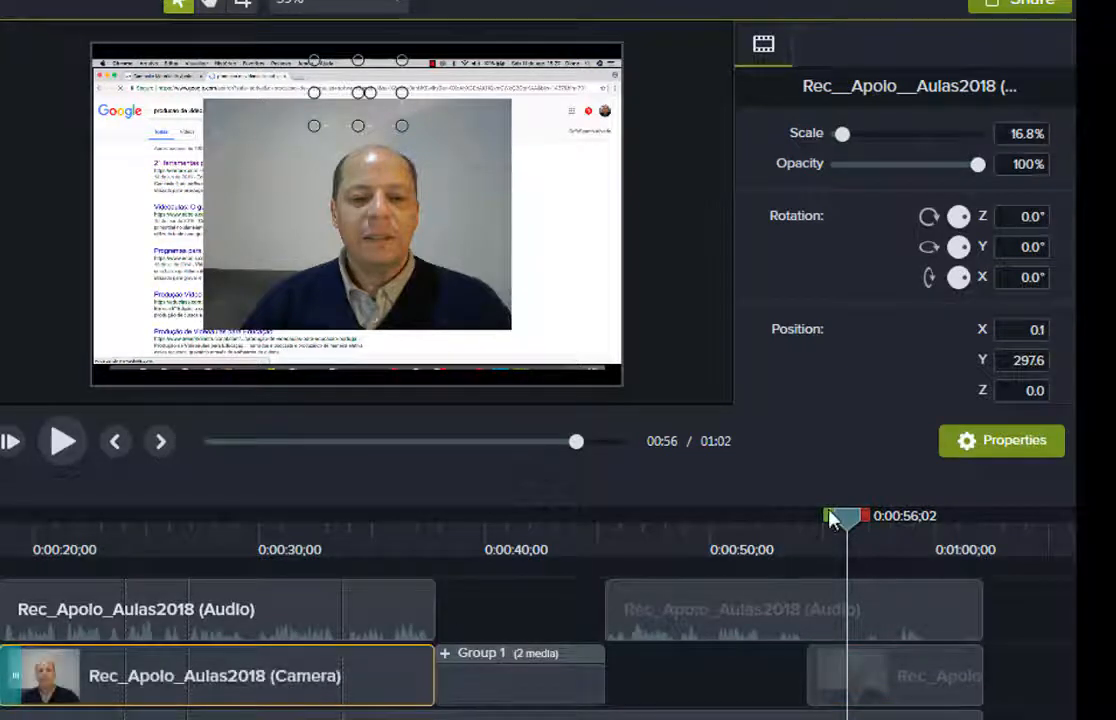
{"action": "left_click", "coordinate": [872, 682]}
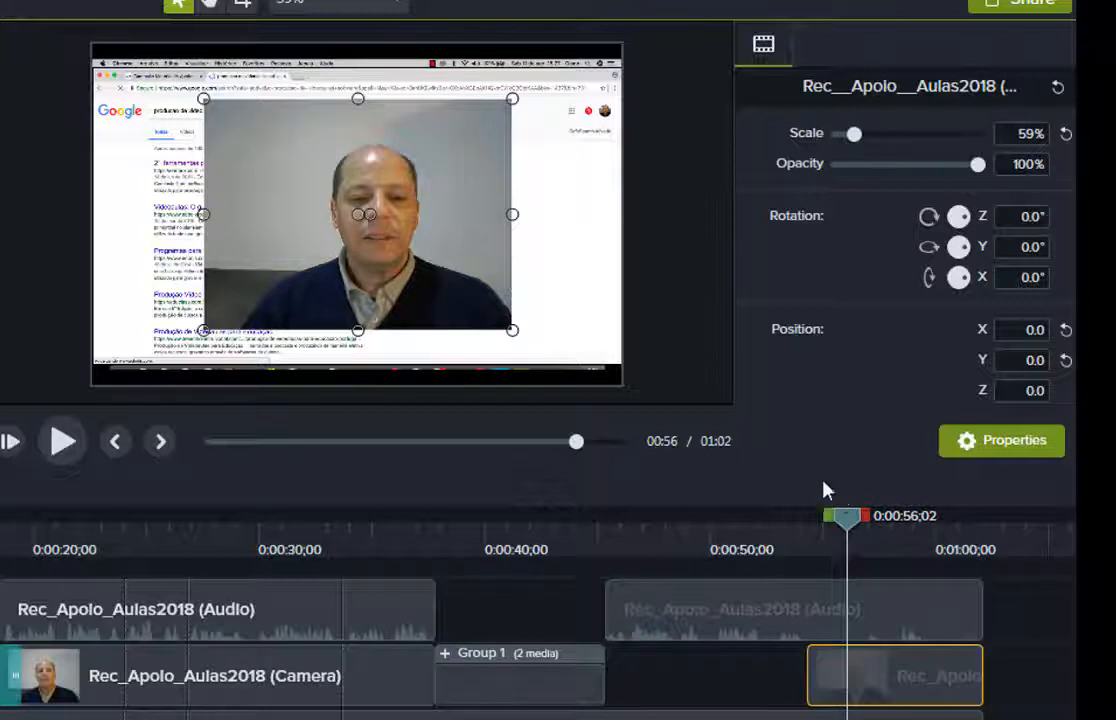
{"action": "left_click_drag", "start_coordinate": [845, 520], "coordinate": [281, 555]}
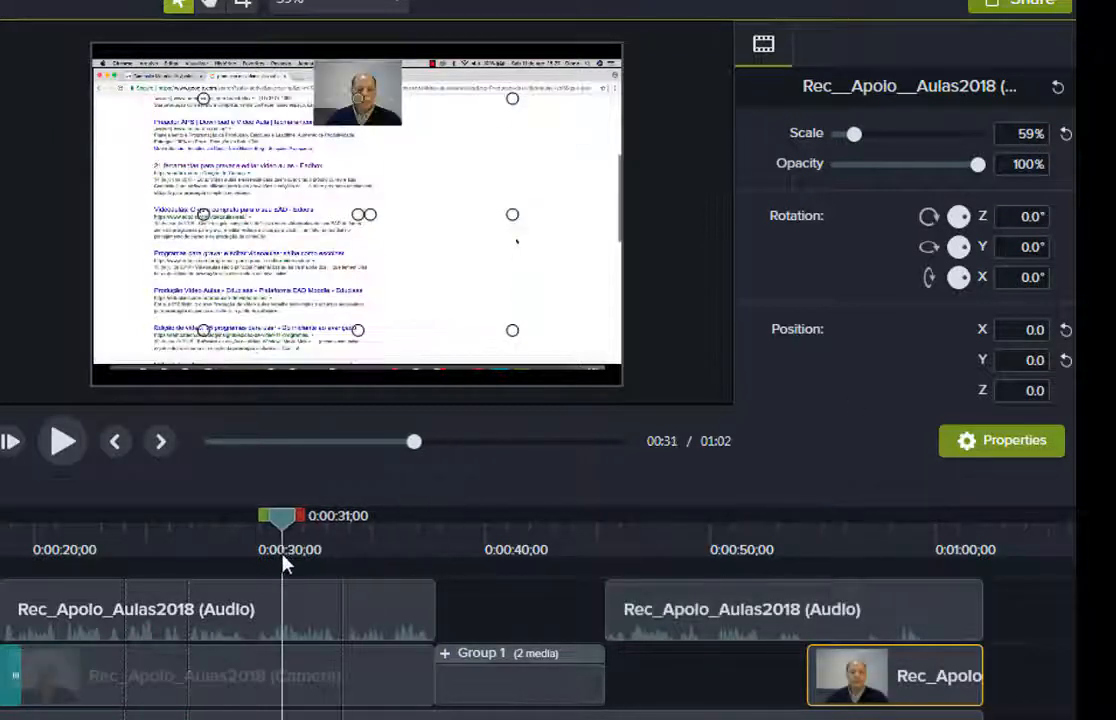
{"action": "left_click", "coordinate": [326, 677]}
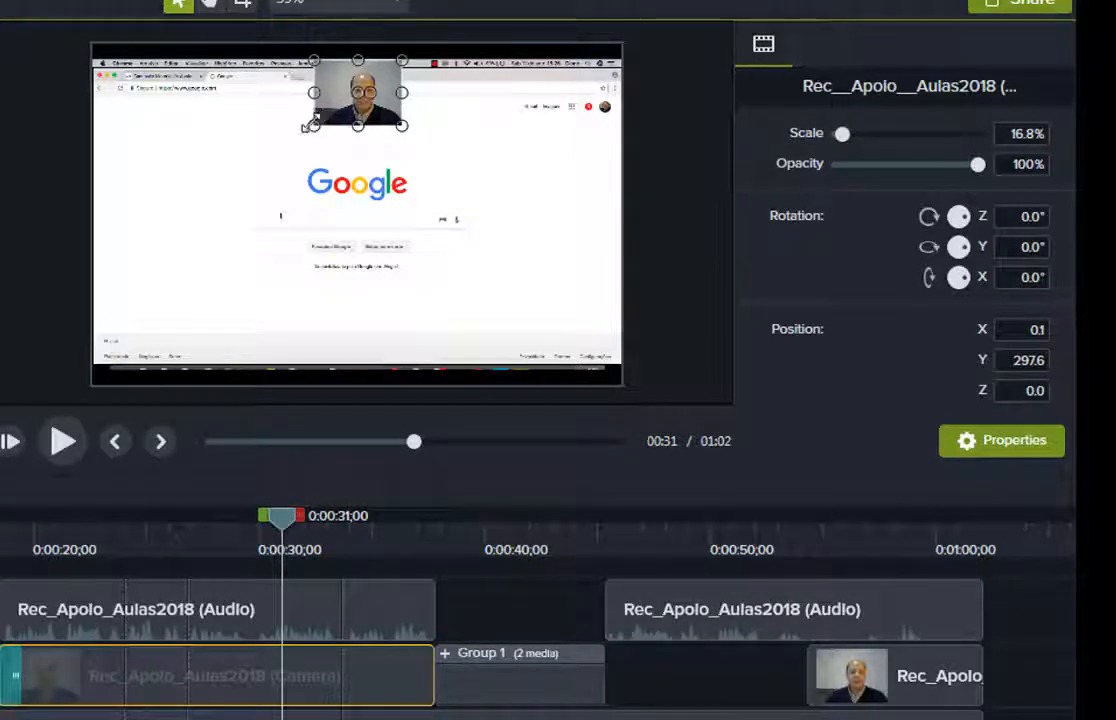
{"action": "left_click", "coordinate": [879, 672]}
{"action": "left_click", "coordinate": [243, 675]}
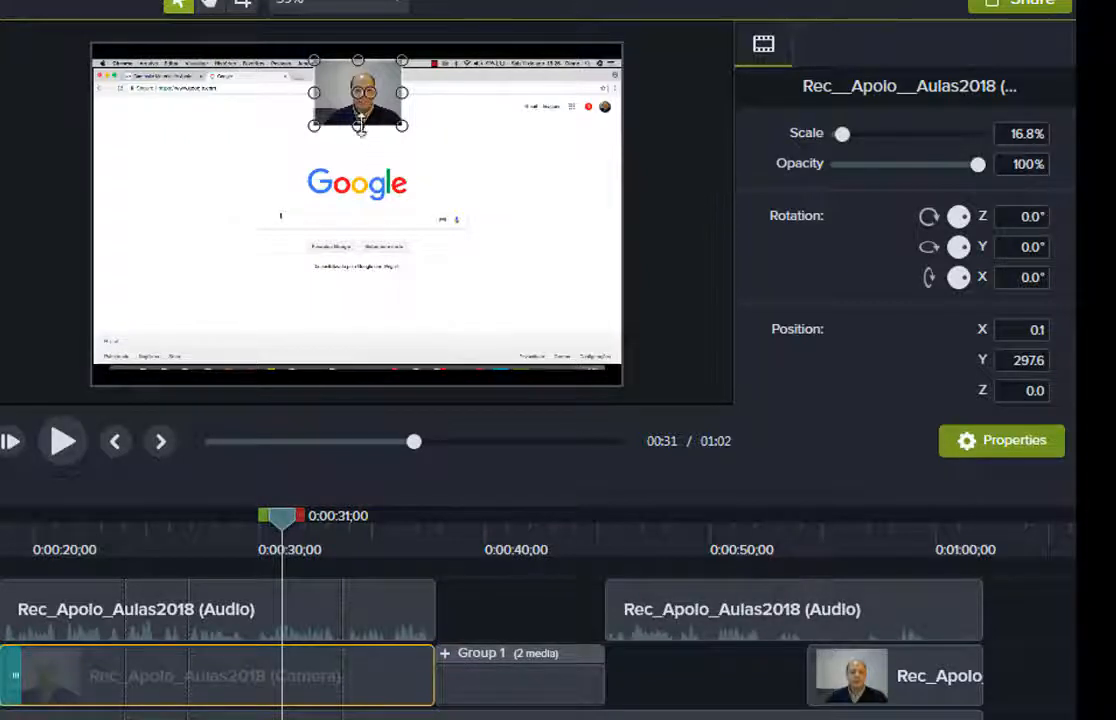
{"action": "left_click_drag", "start_coordinate": [289, 528], "coordinate": [646, 528]}
{"action": "left_click_drag", "start_coordinate": [753, 563], "coordinate": [874, 575]}
{"action": "left_click", "coordinate": [904, 685]}
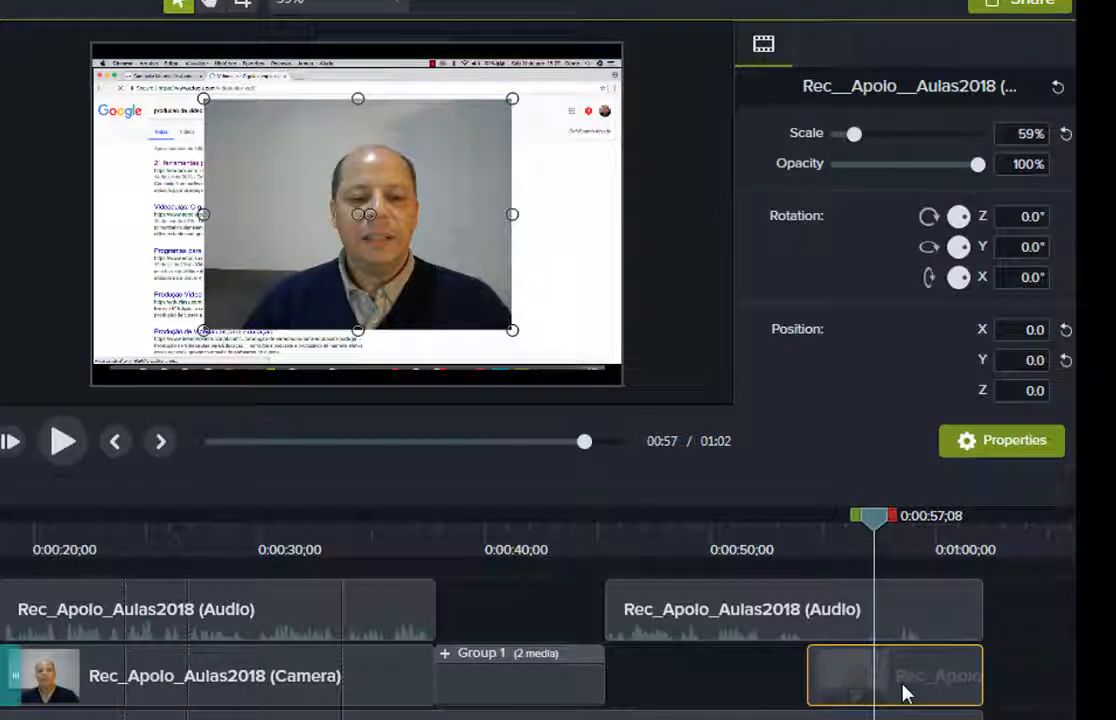
{"action": "right_click", "coordinate": [903, 687]}
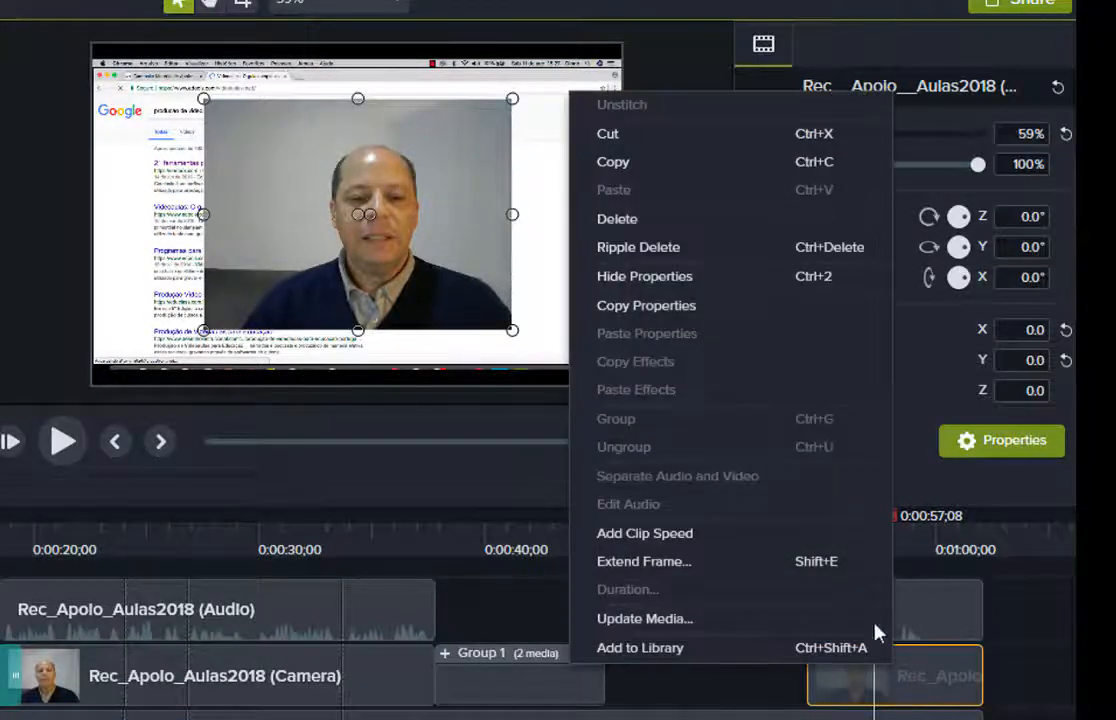
{"action": "left_click", "coordinate": [646, 307]}
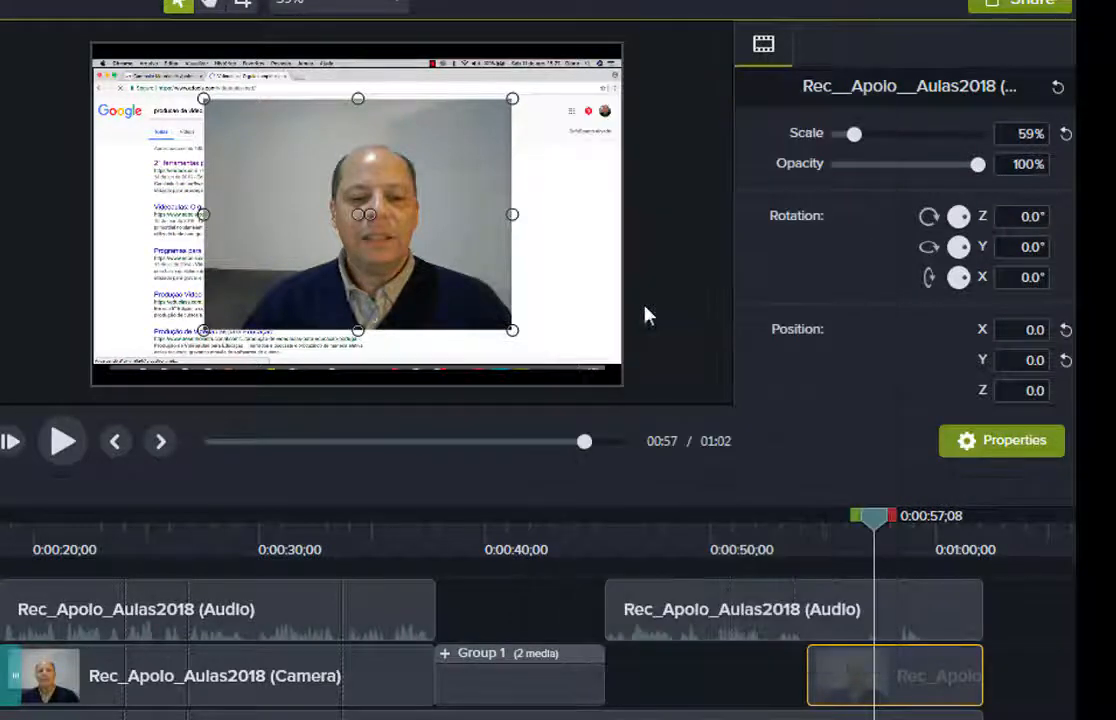
{"action": "left_click_drag", "start_coordinate": [877, 522], "coordinate": [283, 515]}
{"action": "left_click", "coordinate": [319, 665]}
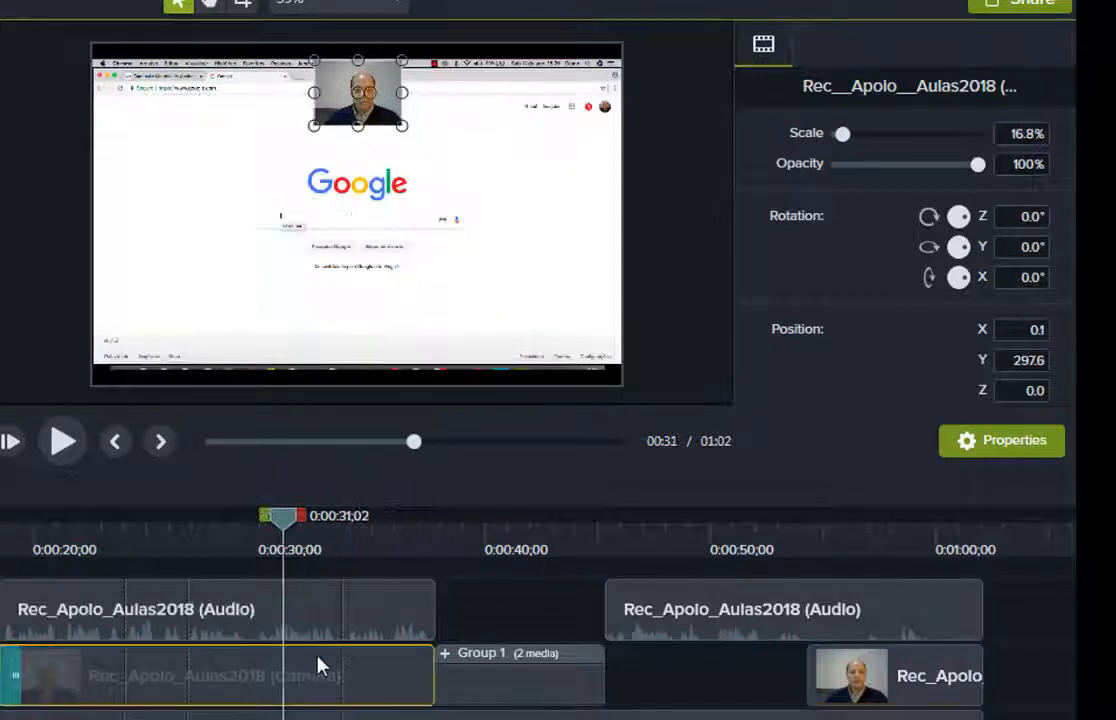
{"action": "right_click", "coordinate": [319, 661]}
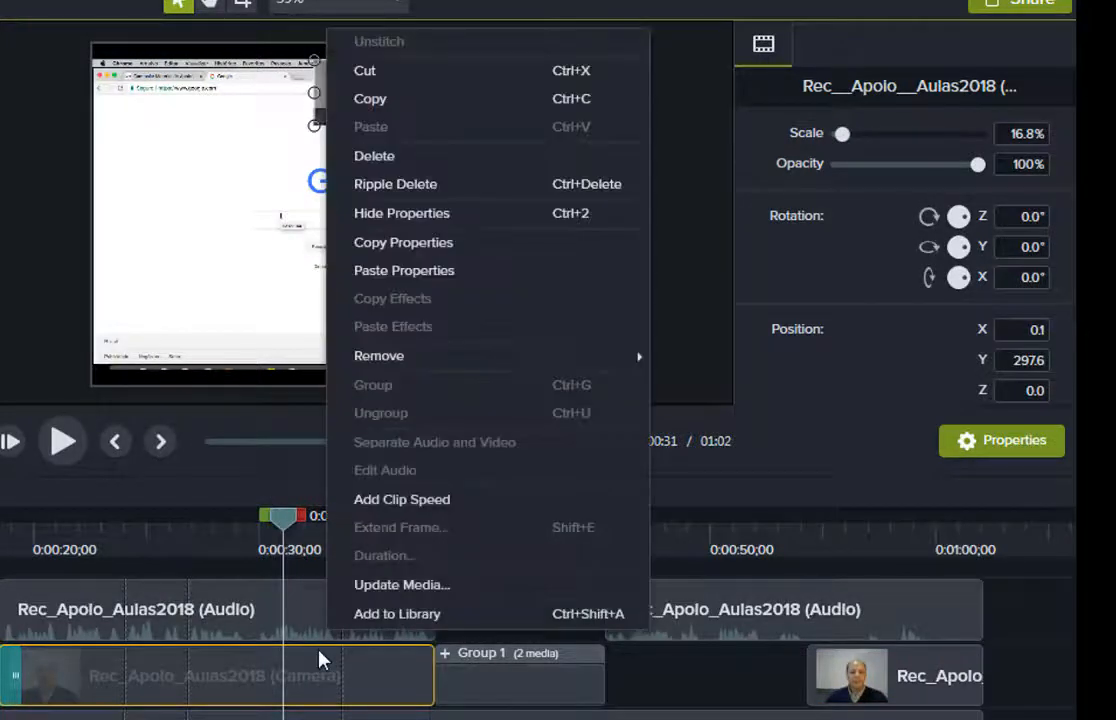
{"action": "left_click", "coordinate": [417, 275]}
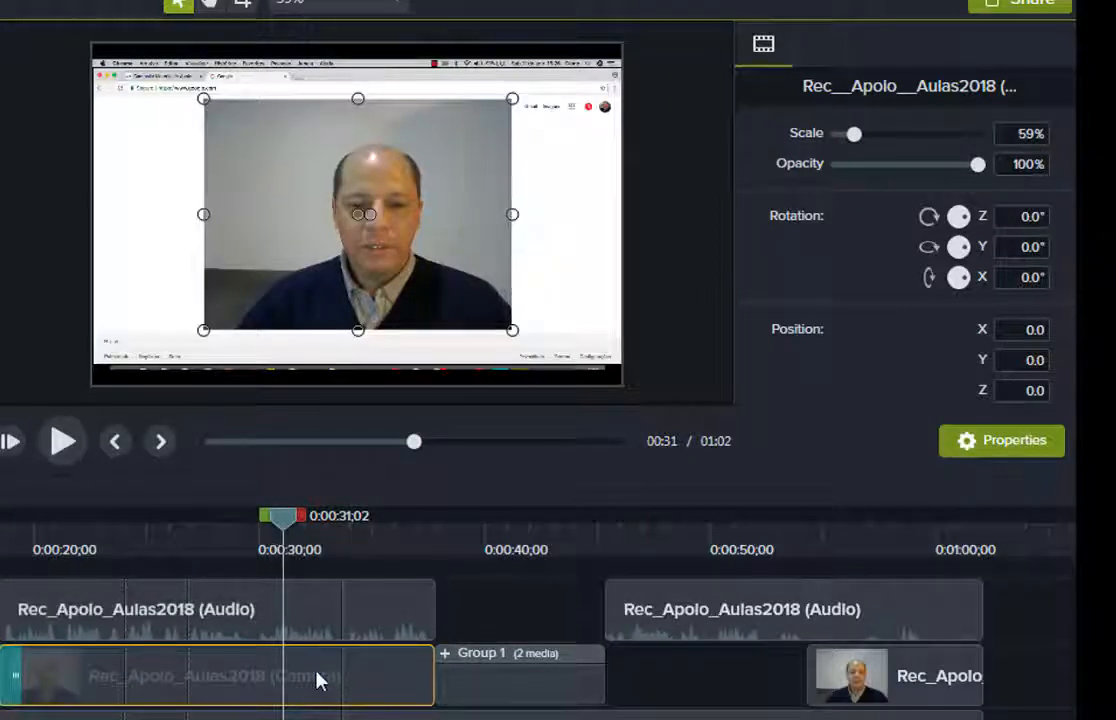
{"action": "left_click_drag", "start_coordinate": [283, 516], "coordinate": [443, 543]}
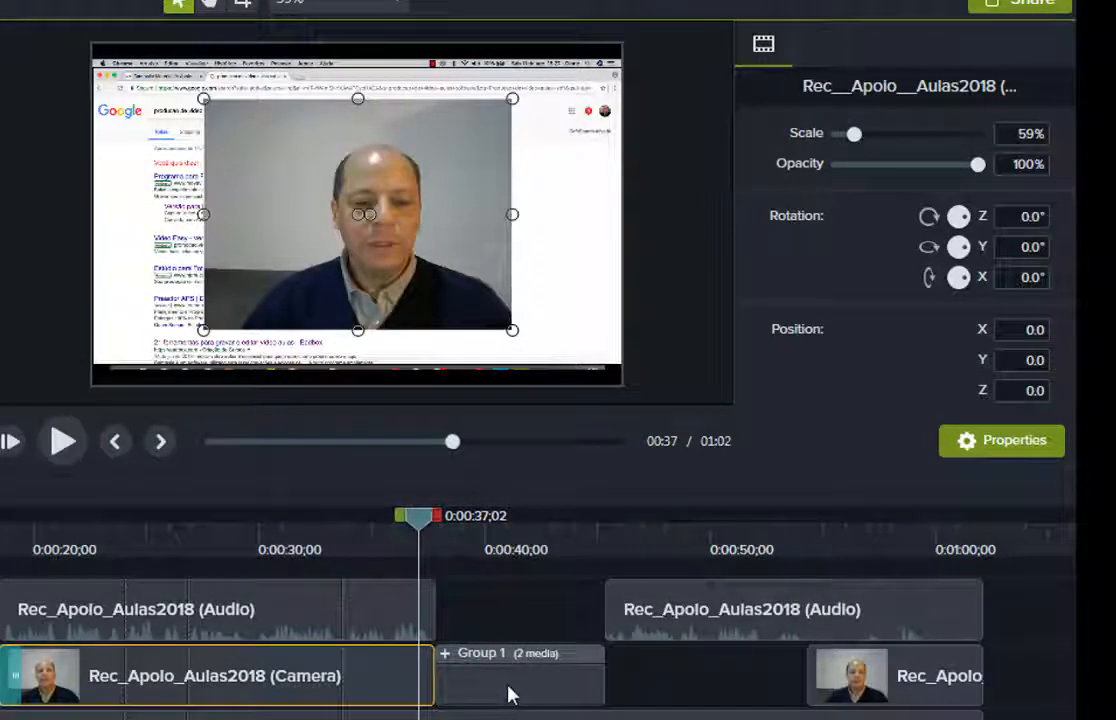
{"action": "left_click", "coordinate": [508, 693]}
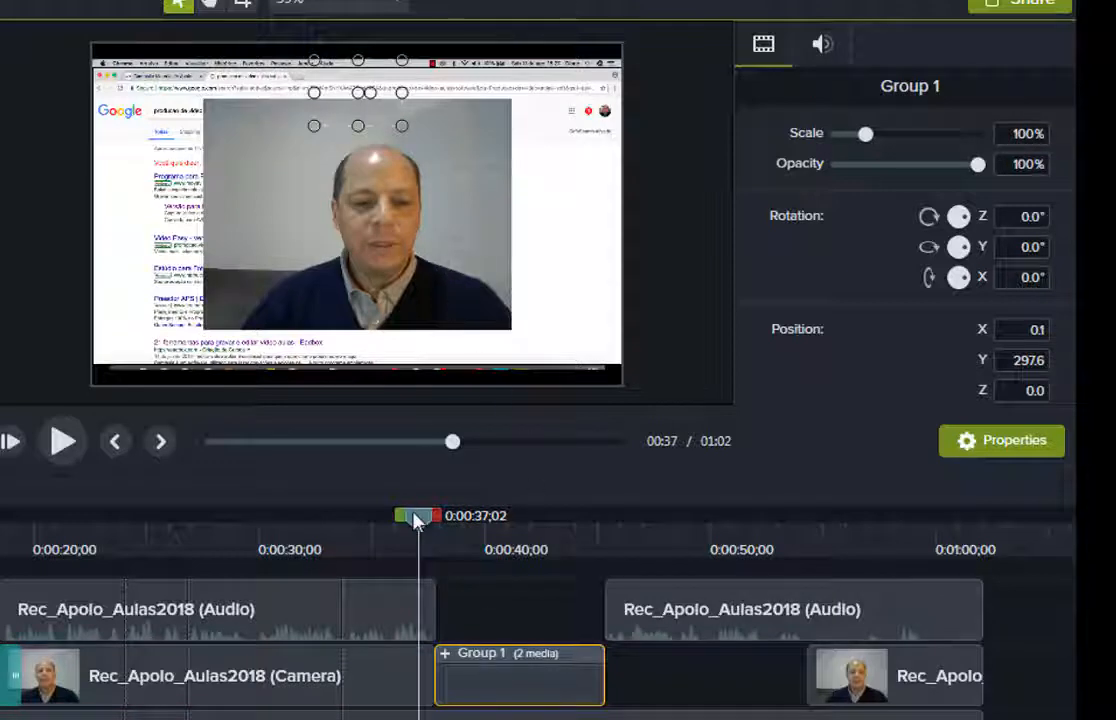
{"action": "left_click_drag", "start_coordinate": [417, 522], "coordinate": [392, 530]}
{"action": "left_click", "coordinate": [849, 692]}
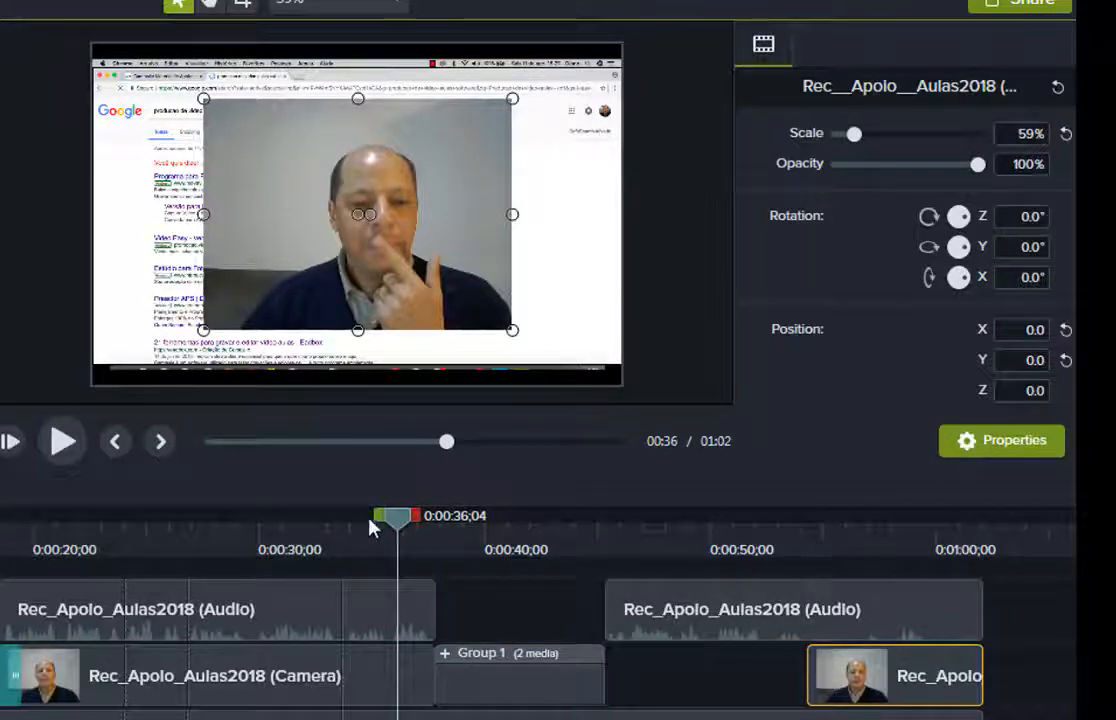
{"action": "left_click", "coordinate": [340, 528]}
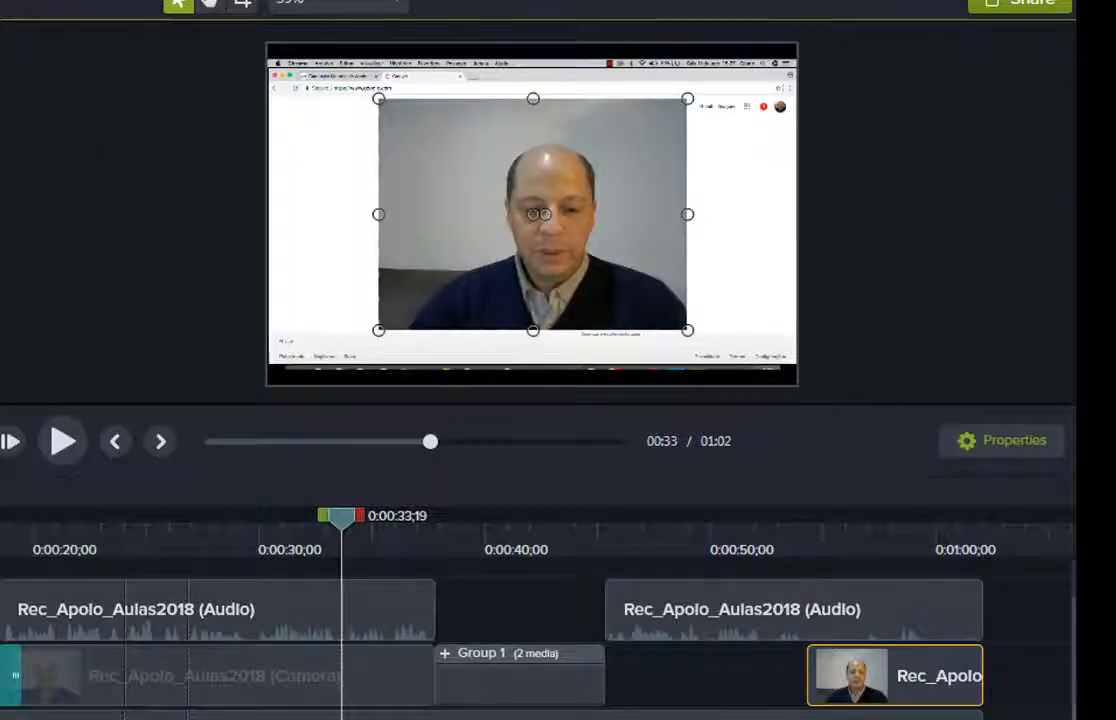
Drag the Library audio clip onto a new Track 4 in the timeline.
{"action": "scroll", "coordinate": [1068, 650], "scroll_direction": "up", "scroll_amount": 1}
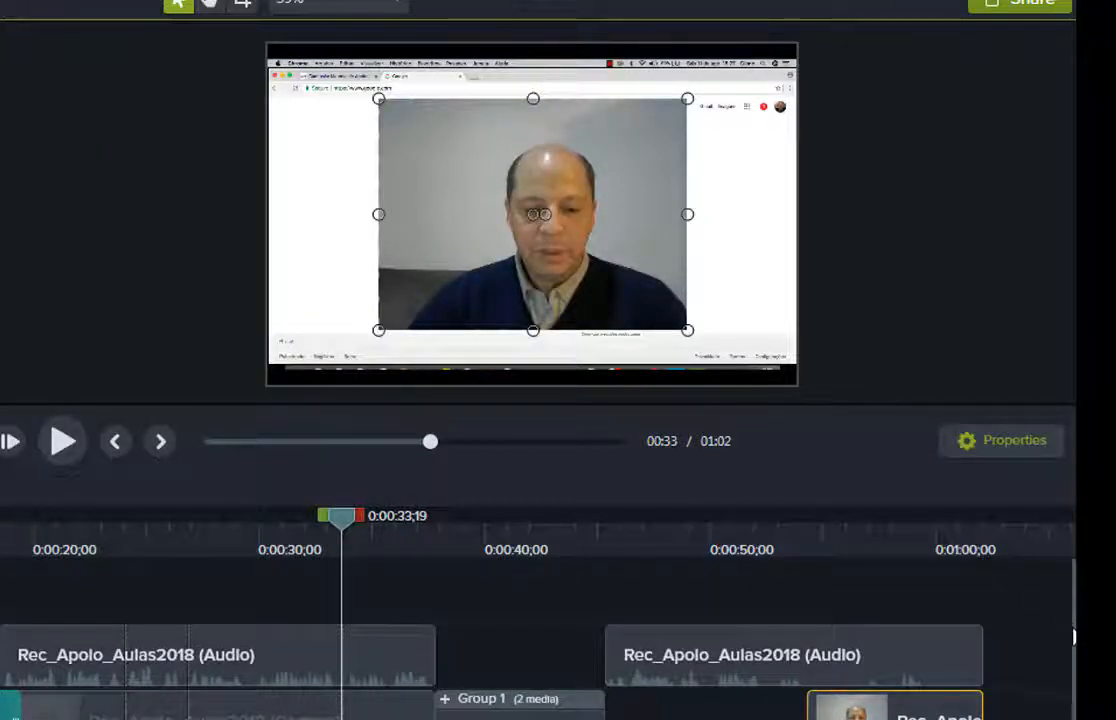
{"action": "scroll", "coordinate": [1073, 627], "scroll_direction": "down", "scroll_amount": 1}
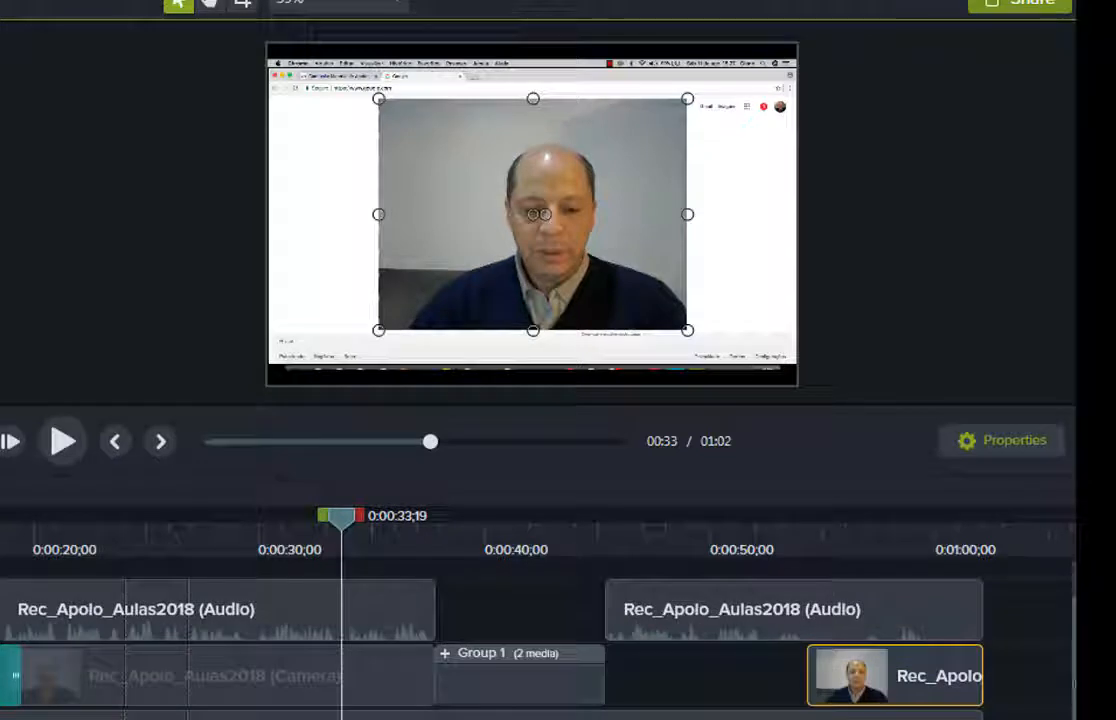
{"action": "scroll", "coordinate": [540, 650], "scroll_direction": "up", "scroll_amount": 1}
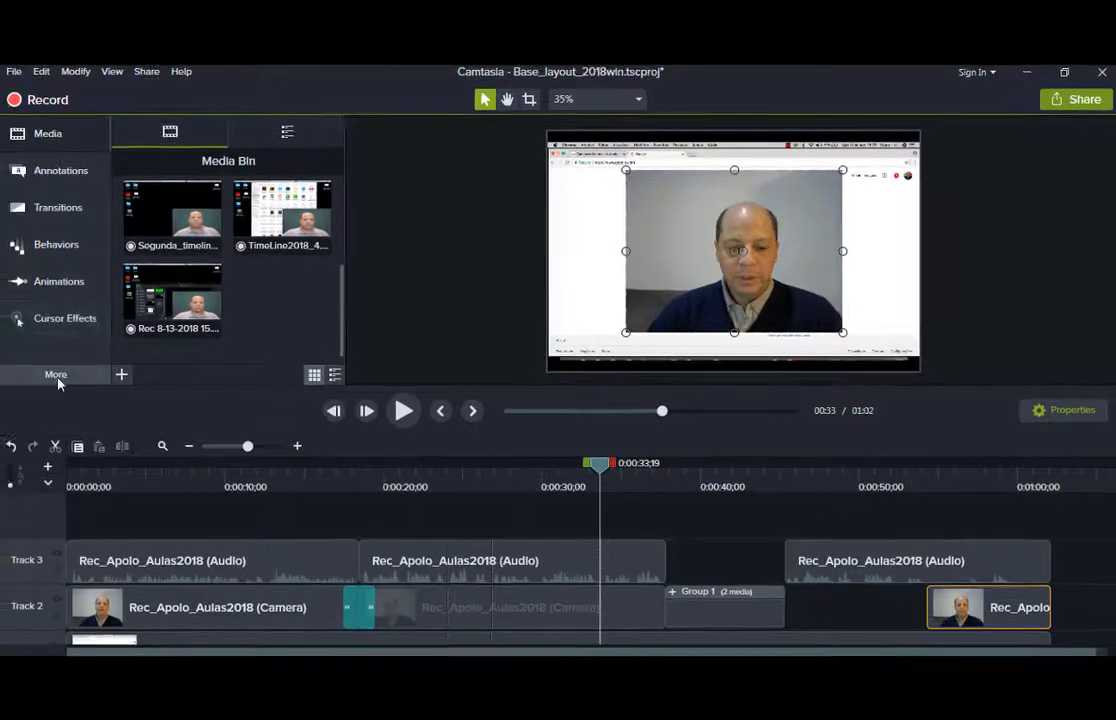
{"action": "left_click", "coordinate": [56, 376]}
{"action": "left_click", "coordinate": [287, 131]}
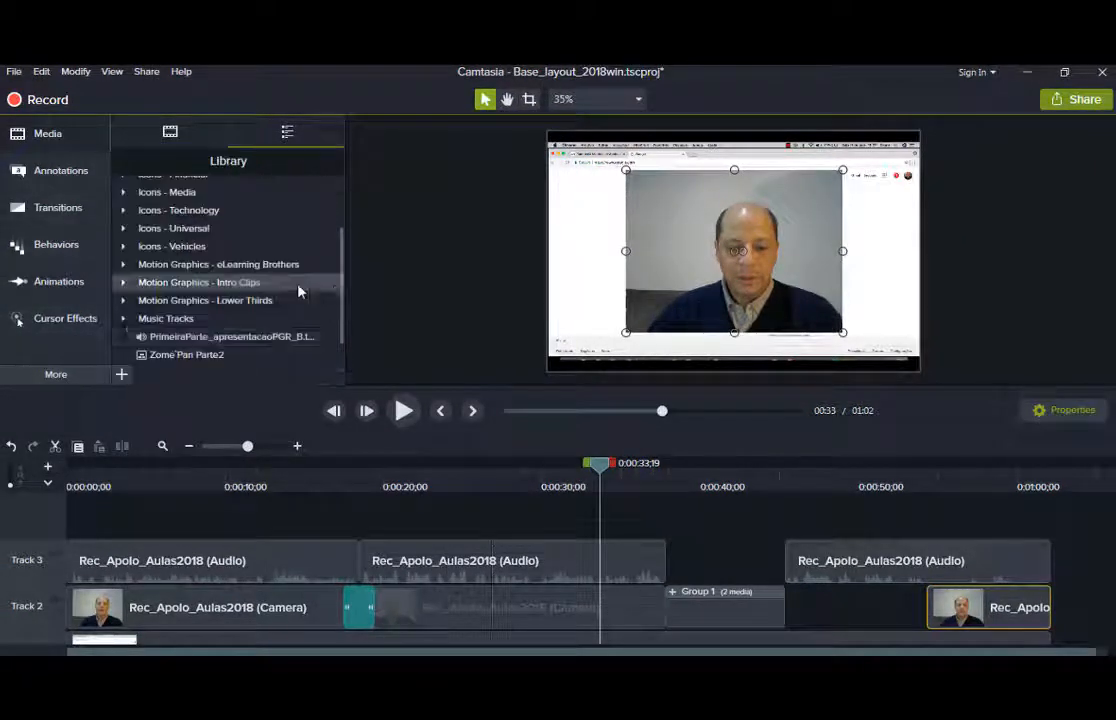
{"action": "scroll", "coordinate": [178, 323], "scroll_direction": "down", "scroll_amount": 1}
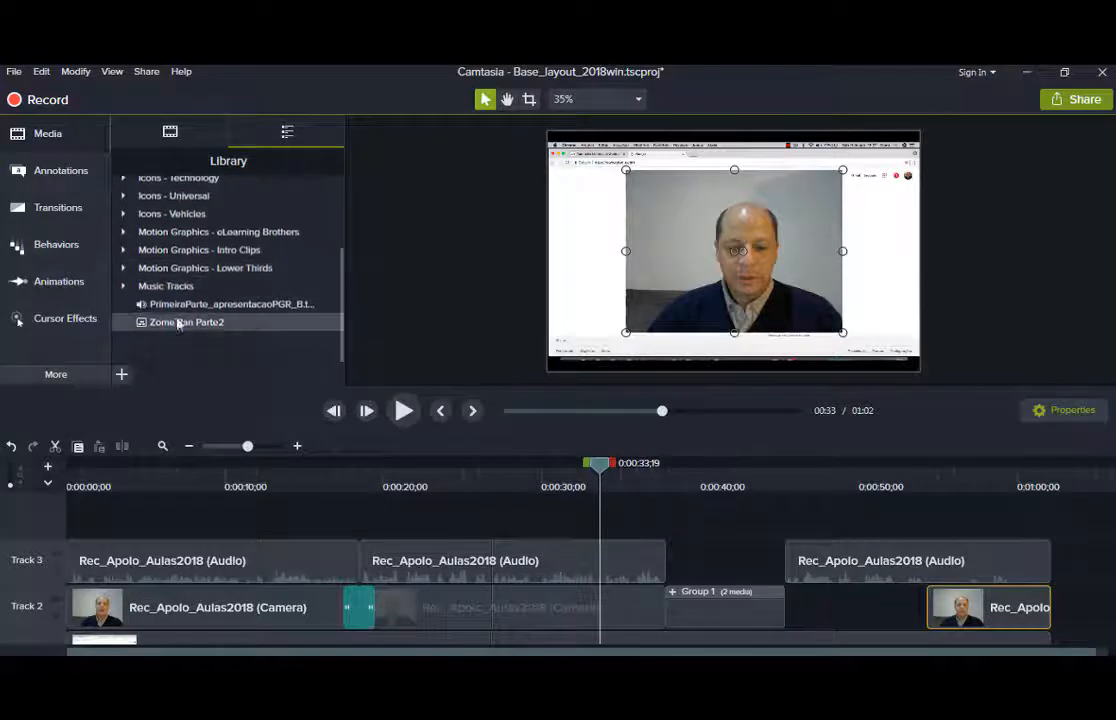
{"action": "left_click_drag", "start_coordinate": [285, 301], "coordinate": [491, 506]}
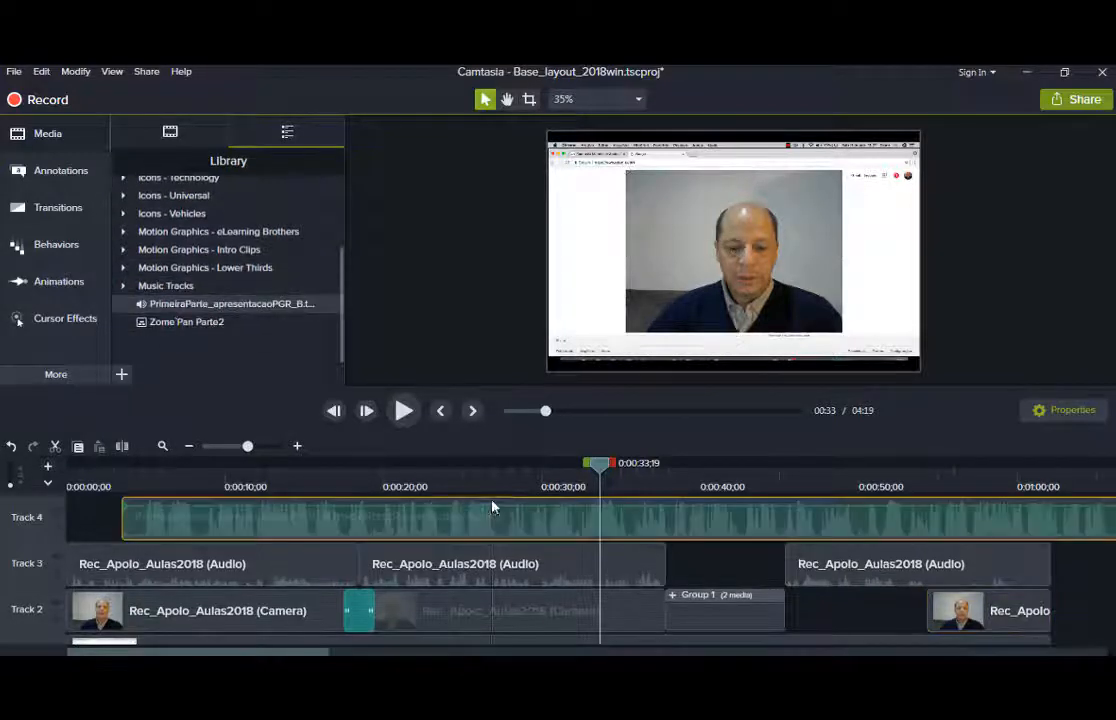
Split the Track 4 audio at 0:19;20 and delete the right-hand part.
{"action": "left_click", "coordinate": [379, 486]}
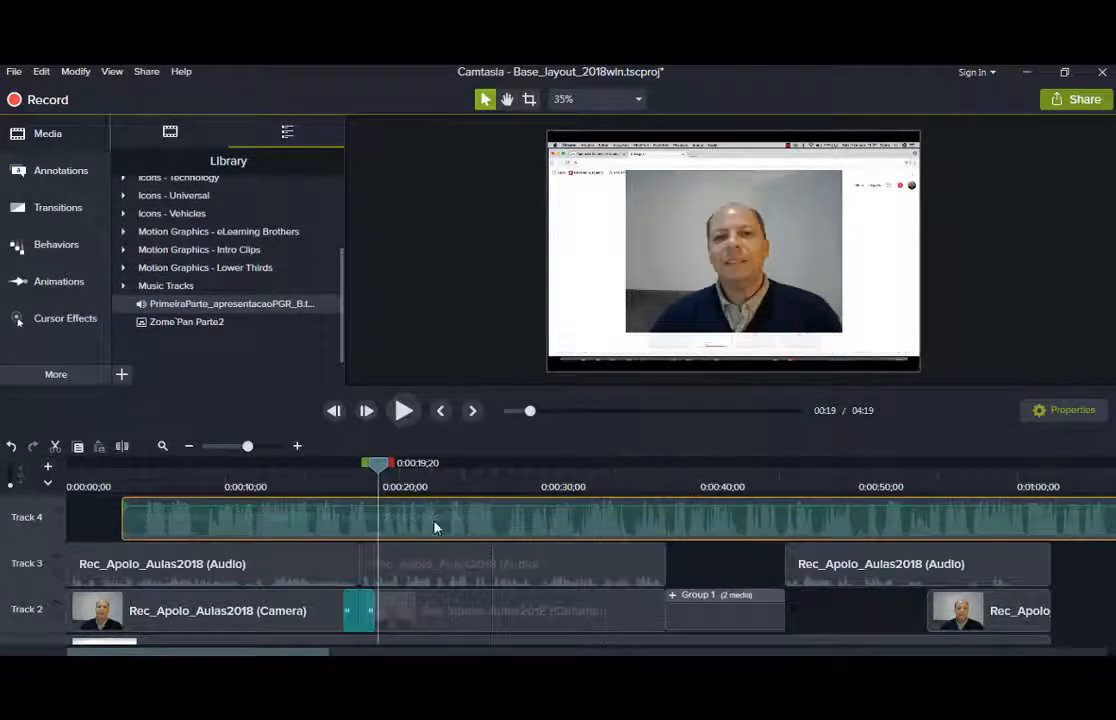
{"action": "key", "text": "s"}
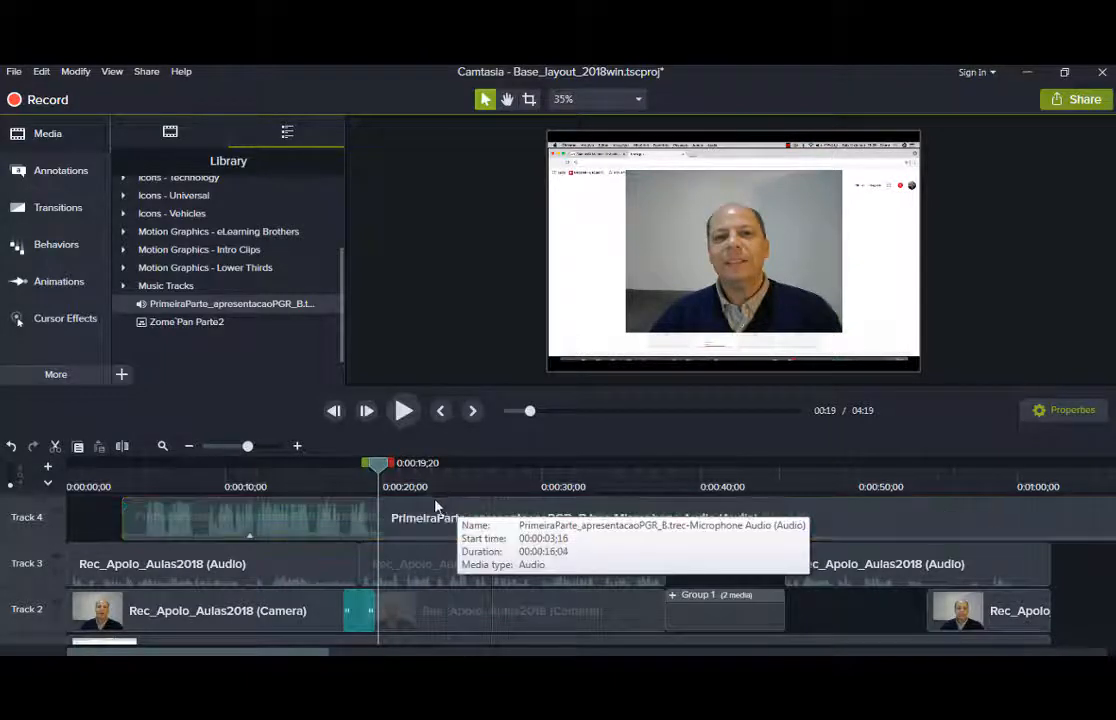
{"action": "left_click", "coordinate": [434, 517]}
{"action": "key", "text": "Delete"}
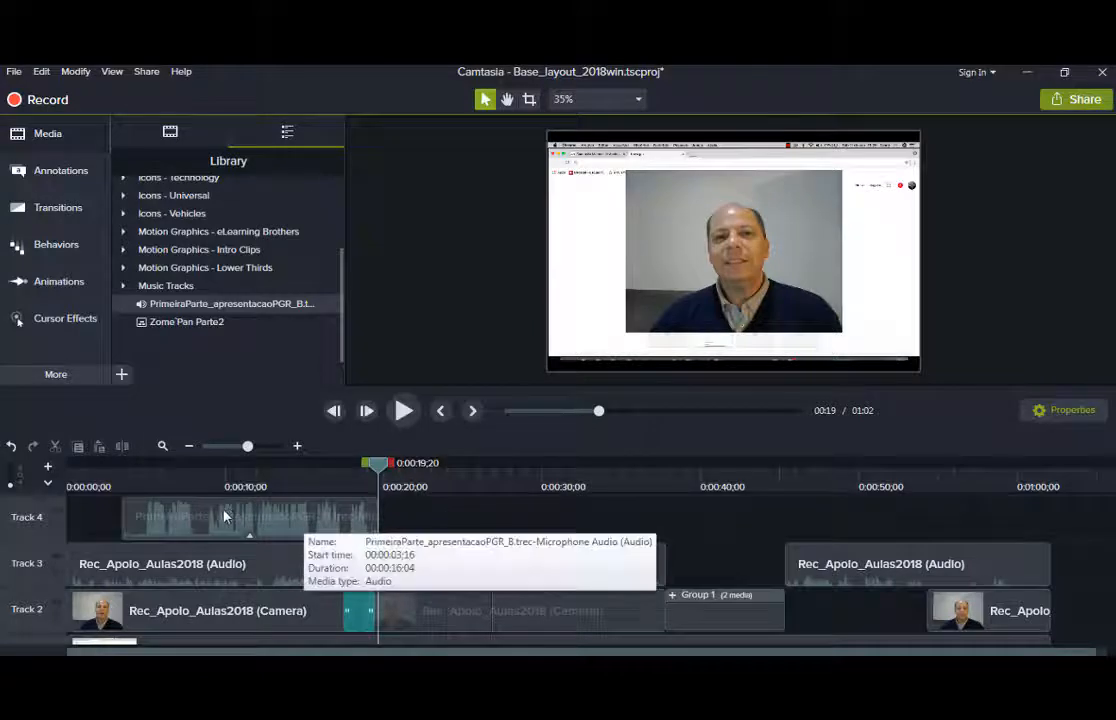
{"action": "left_click", "coordinate": [283, 515]}
{"action": "left_click", "coordinate": [317, 473]}
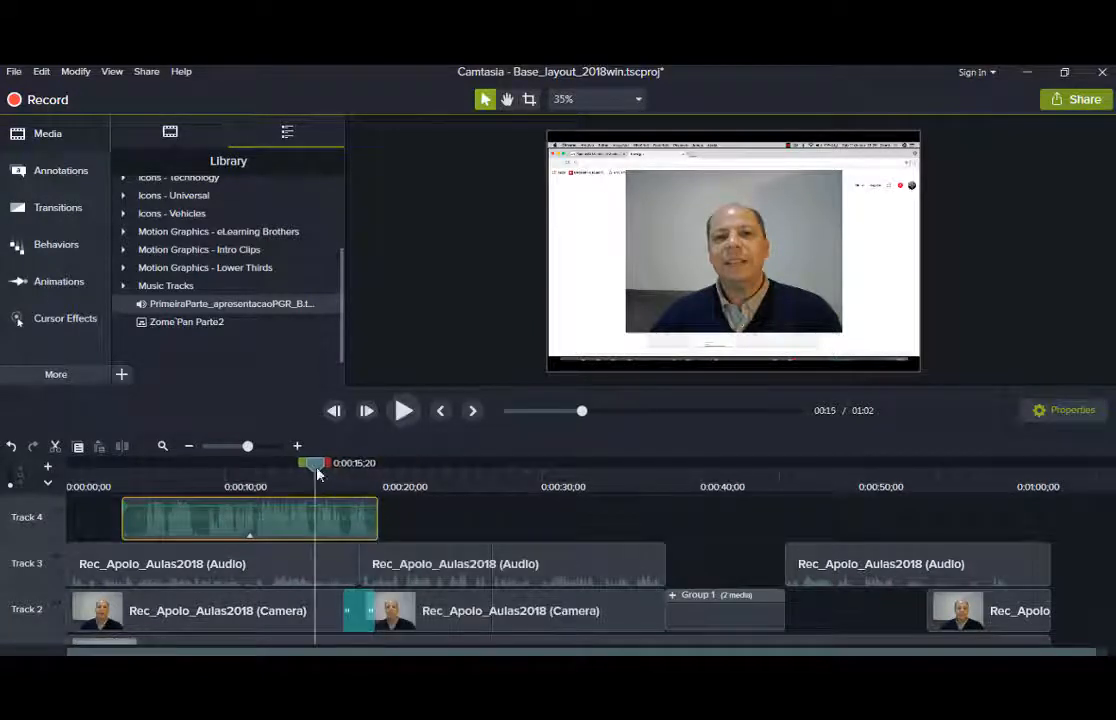
{"action": "right_click", "coordinate": [172, 521]}
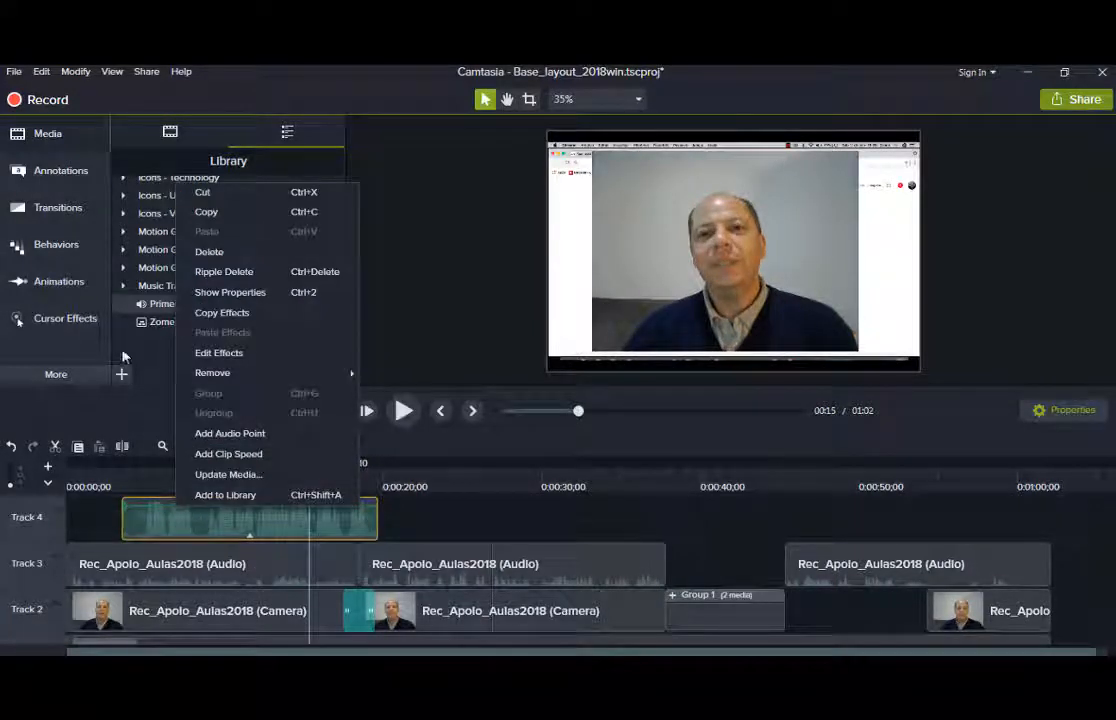
Apply Fade In and Fade Out audio effects to the Track 4 music and lower its volume to about 29%.
{"action": "left_click", "coordinate": [62, 372]}
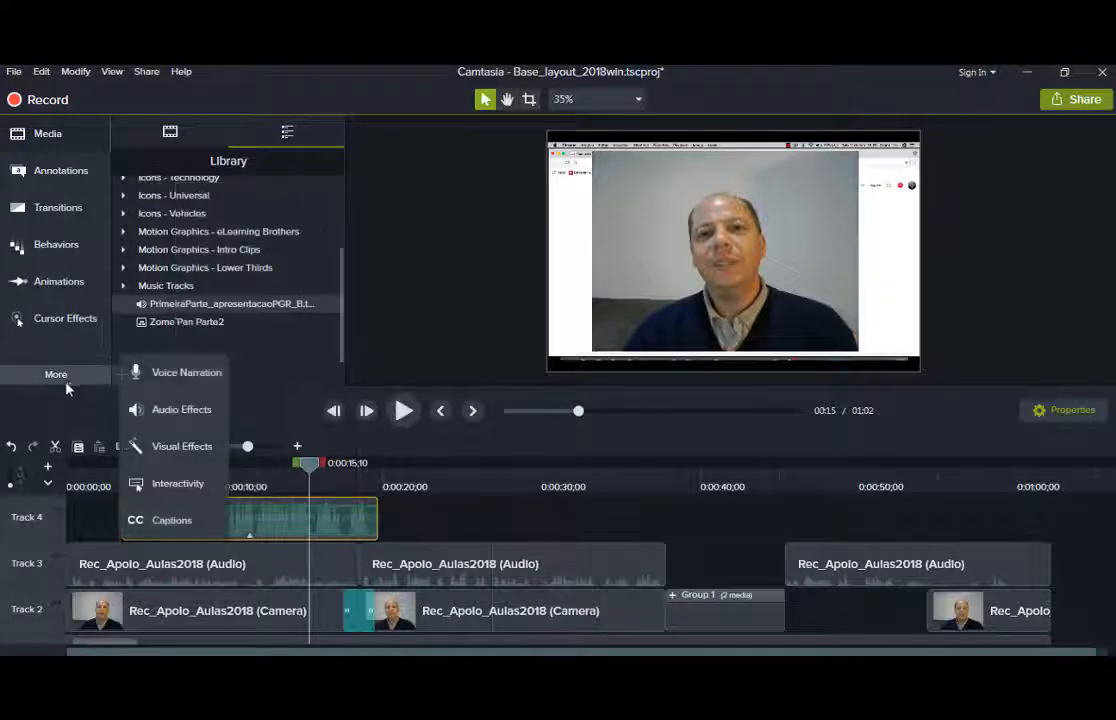
{"action": "left_click", "coordinate": [181, 409]}
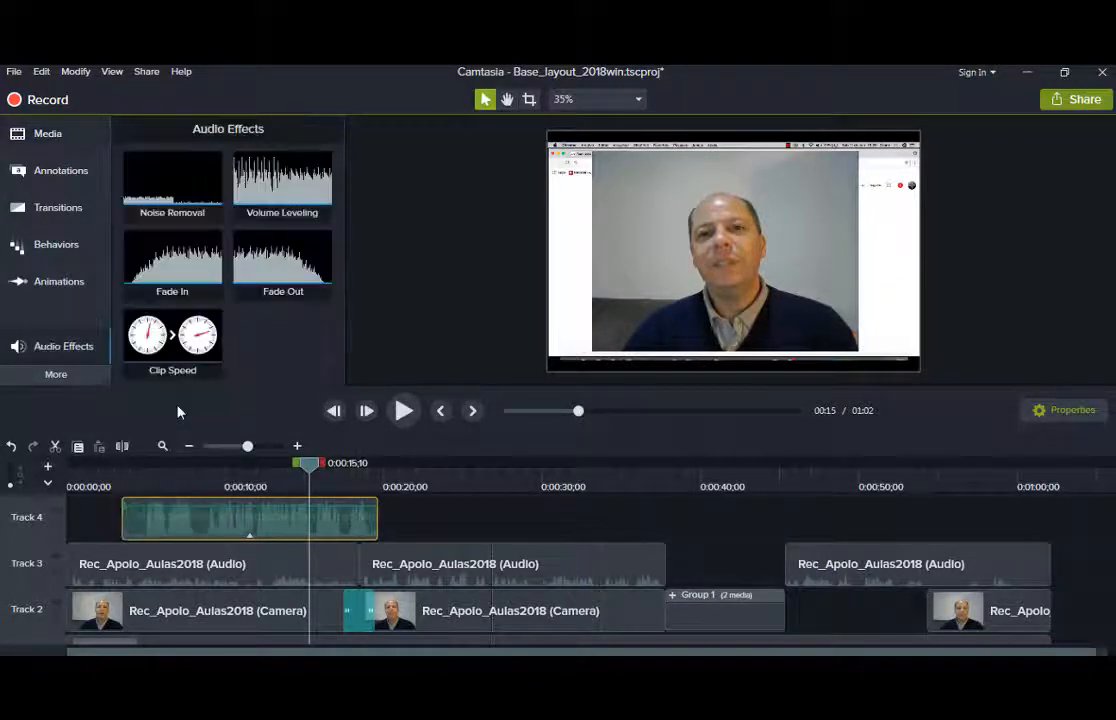
{"action": "left_click_drag", "start_coordinate": [152, 251], "coordinate": [148, 515]}
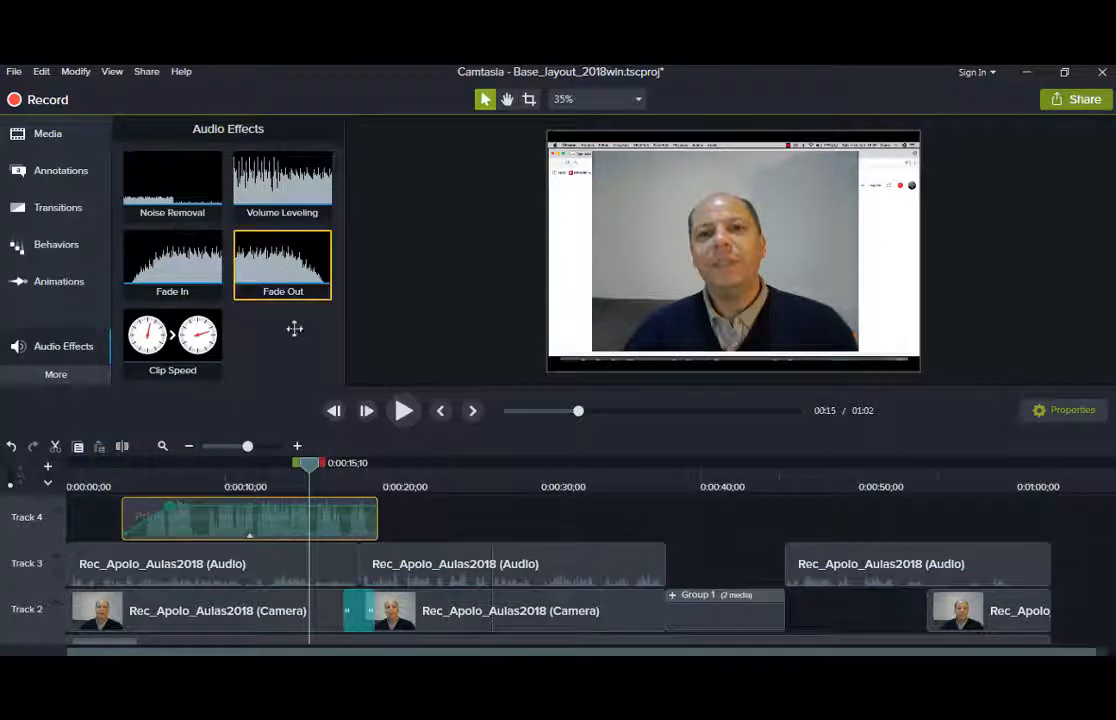
{"action": "left_click_drag", "start_coordinate": [294, 326], "coordinate": [372, 540]}
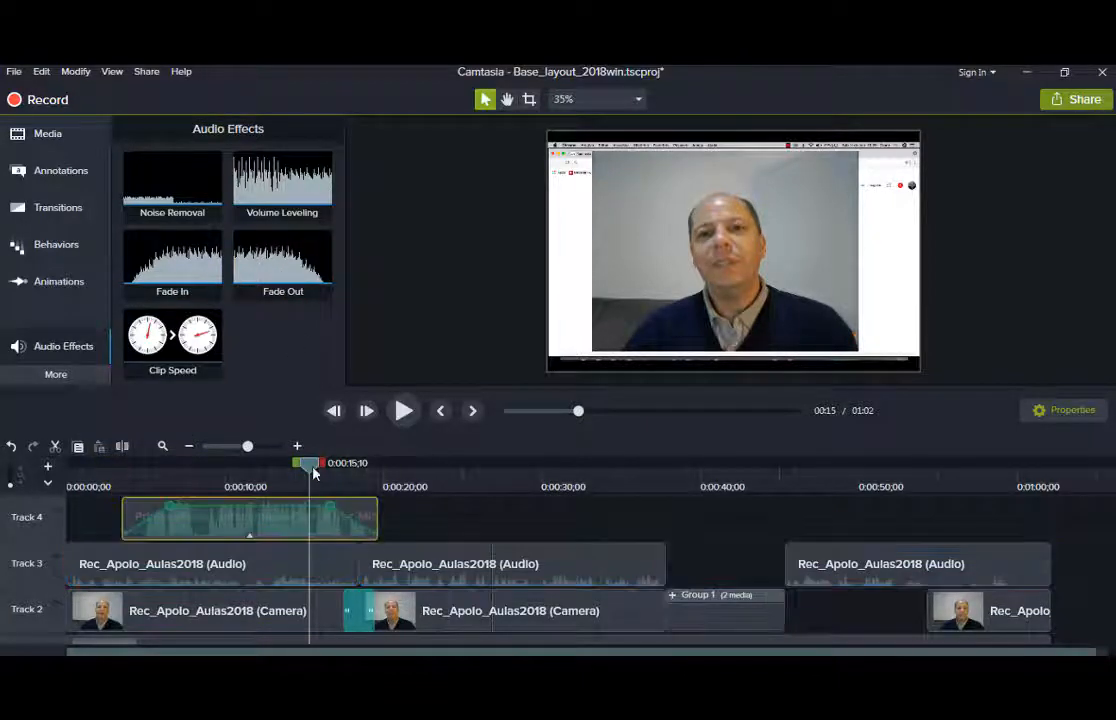
{"action": "left_click_drag", "start_coordinate": [261, 505], "coordinate": [261, 522]}
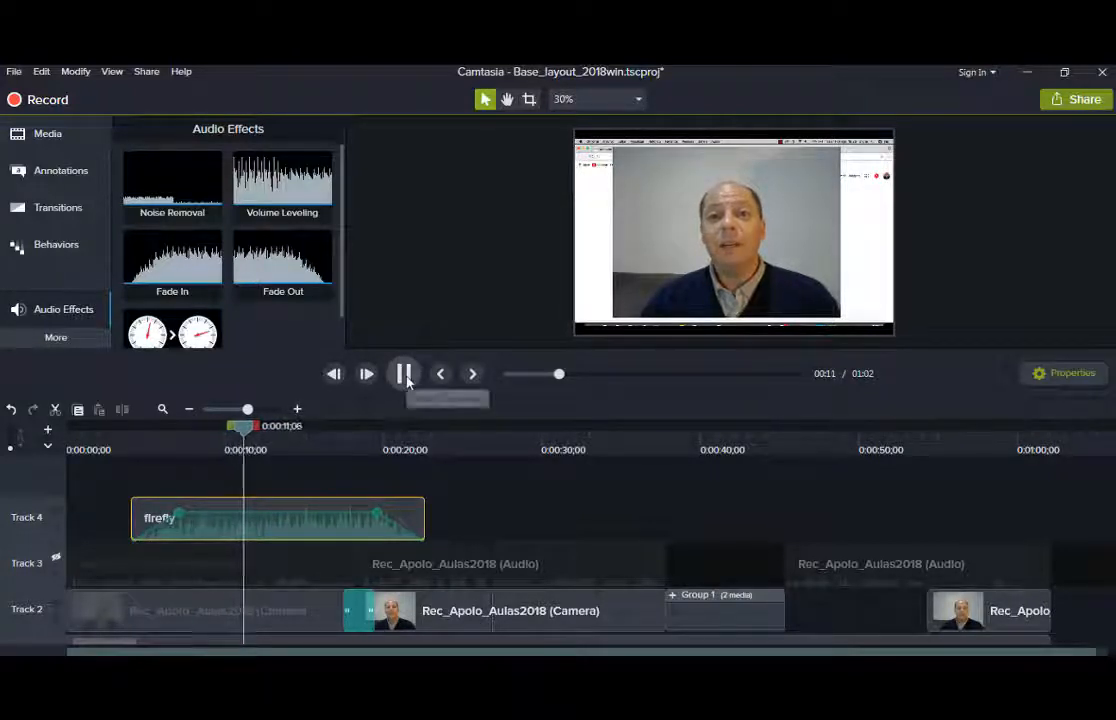
Stop the preview, copy the firefly music clip, and move the playhead past 1:00.
{"action": "left_click", "coordinate": [404, 374]}
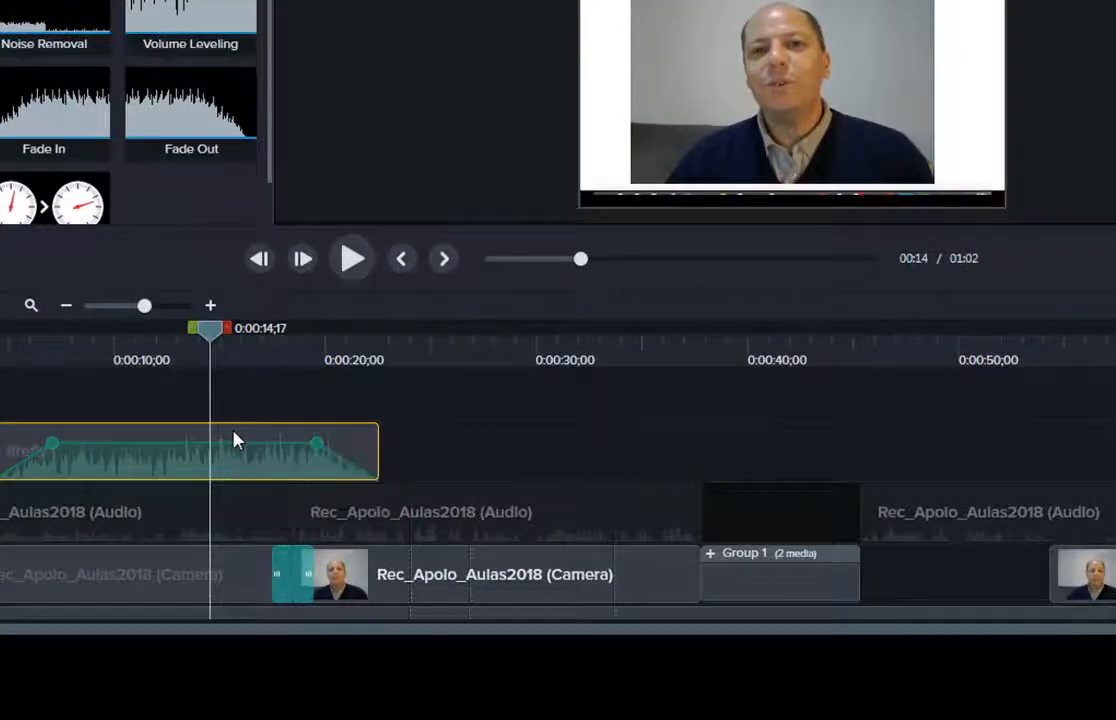
{"action": "right_click", "coordinate": [315, 510]}
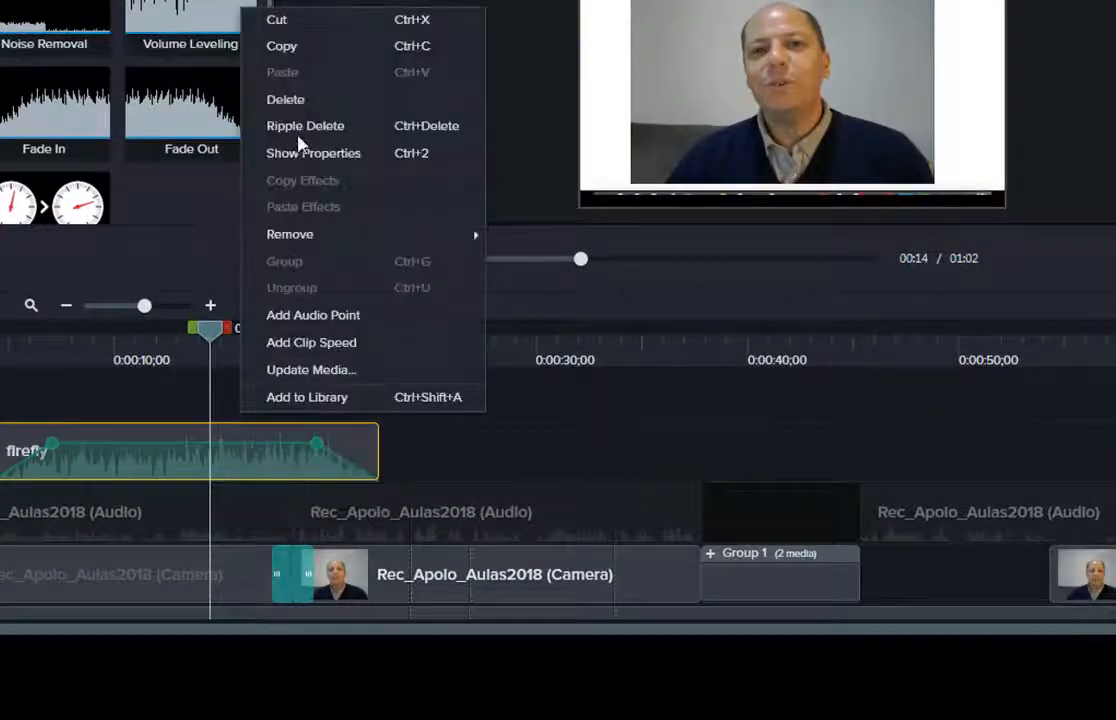
{"action": "left_click", "coordinate": [295, 45]}
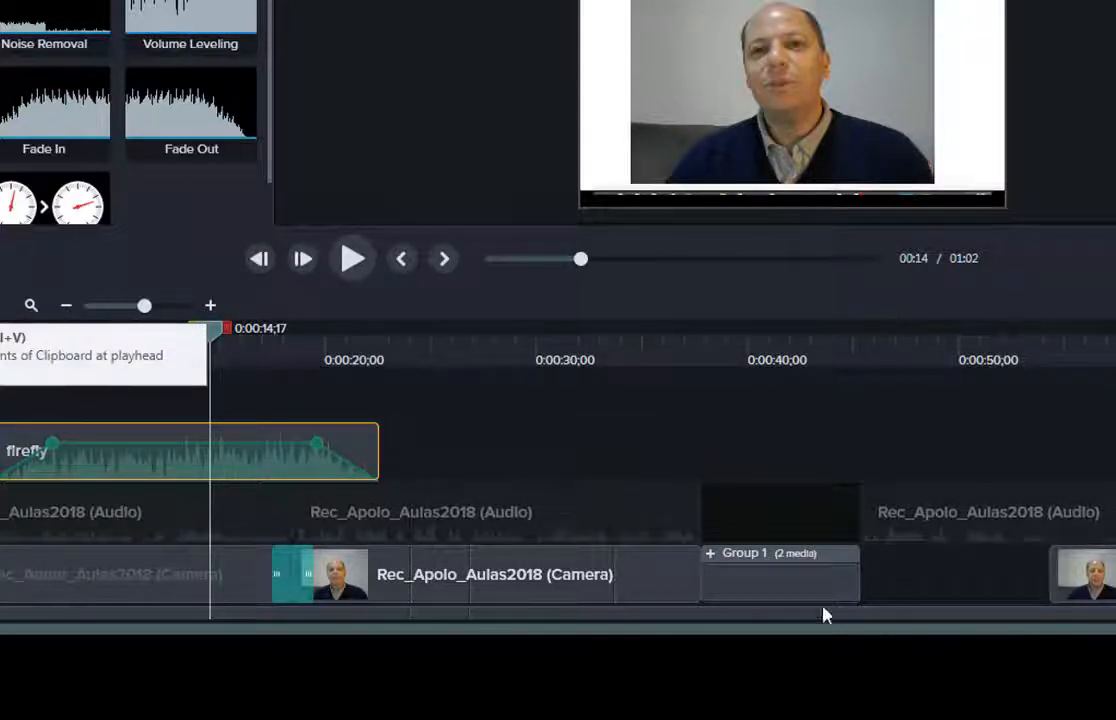
{"action": "left_click", "coordinate": [1062, 461]}
{"action": "left_click_drag", "start_coordinate": [1105, 362], "coordinate": [1101, 394]}
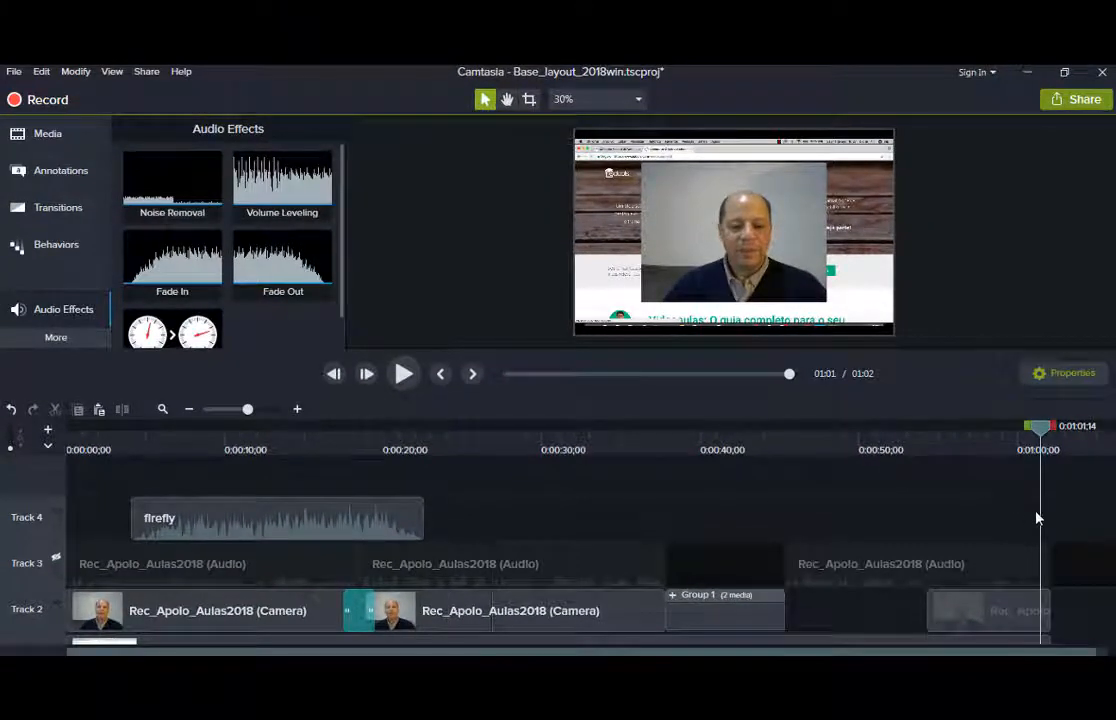
Paste the firefly clip on Track 4 at 0:01:01;04, then check the camera and Group 1 clips.
{"action": "right_click", "coordinate": [1037, 517]}
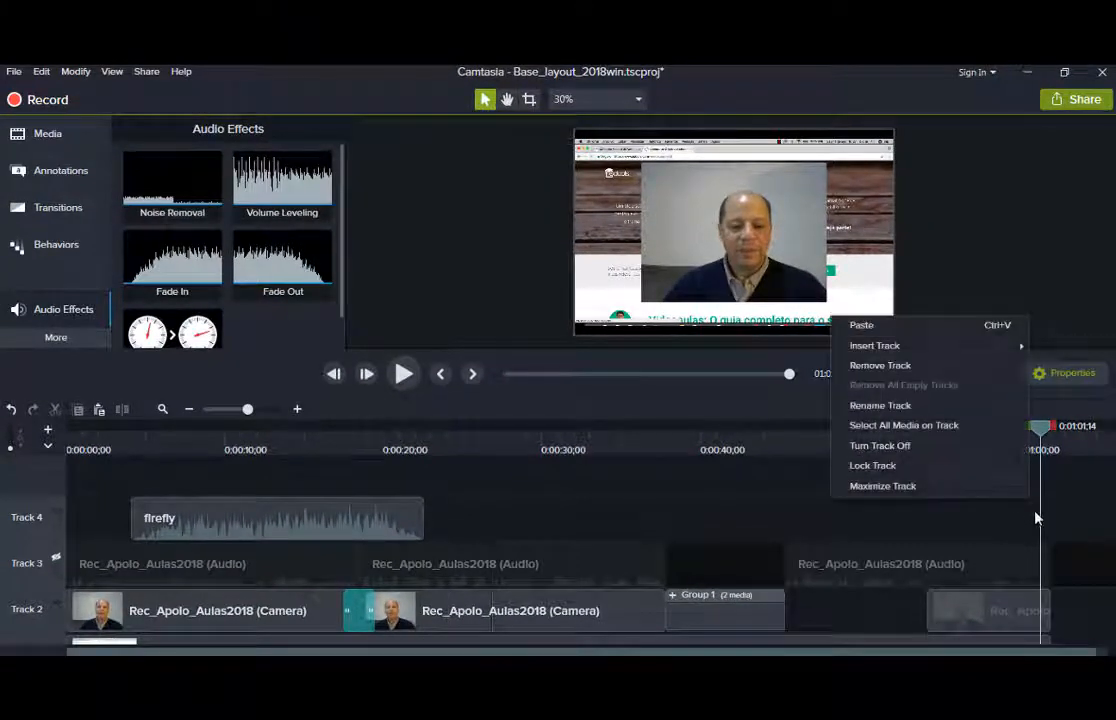
{"action": "left_click", "coordinate": [881, 330]}
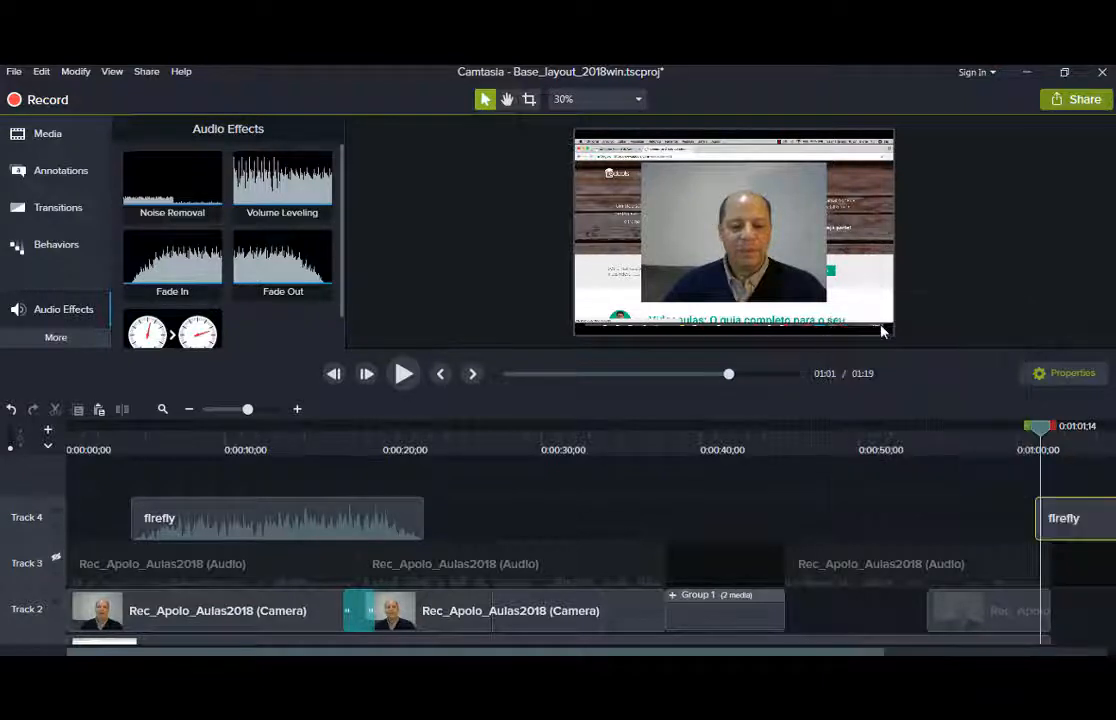
{"action": "scroll", "coordinate": [826, 506], "scroll_direction": "right", "scroll_amount": 6}
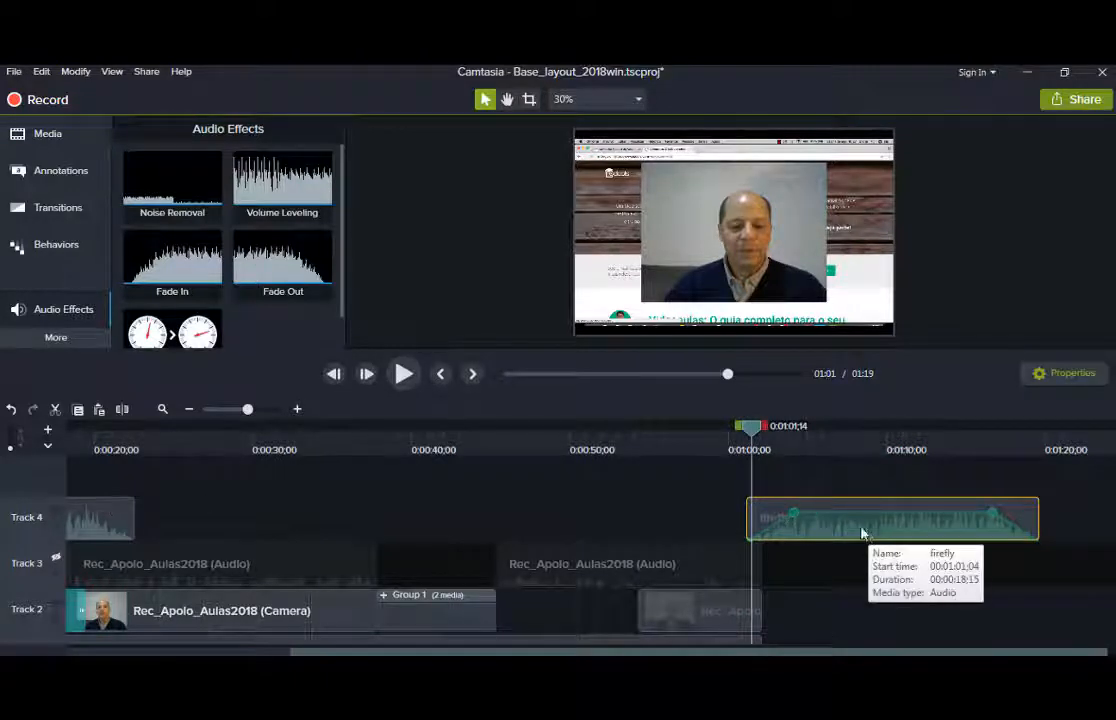
{"action": "left_click", "coordinate": [664, 619]}
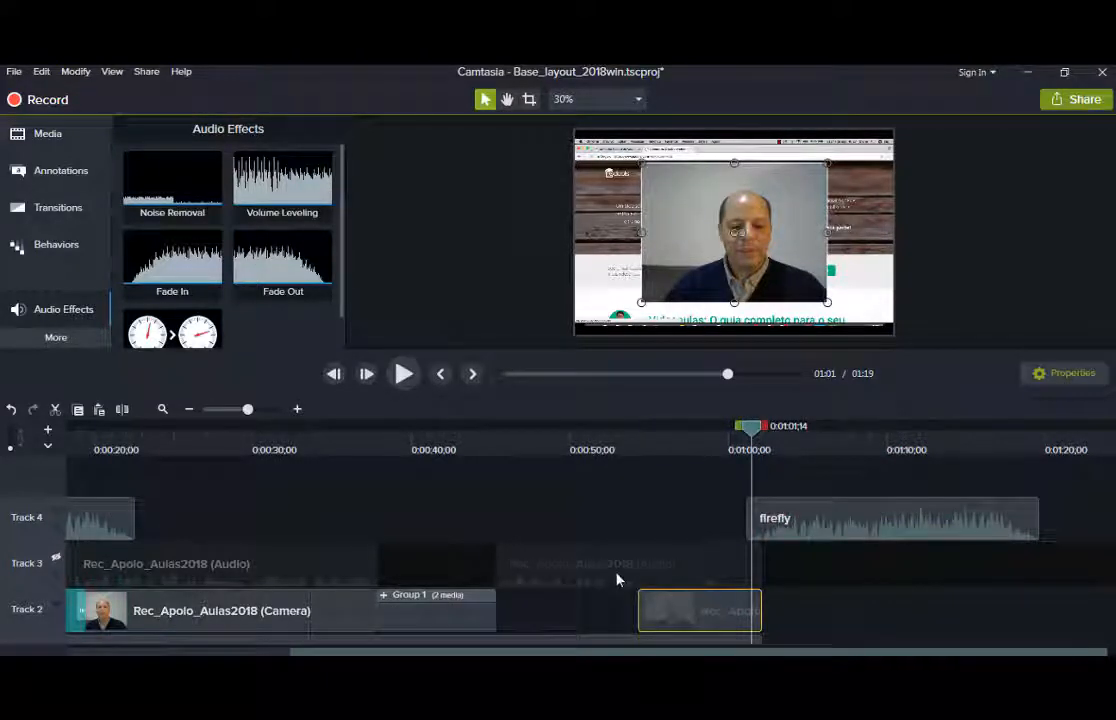
{"action": "left_click", "coordinate": [446, 610]}
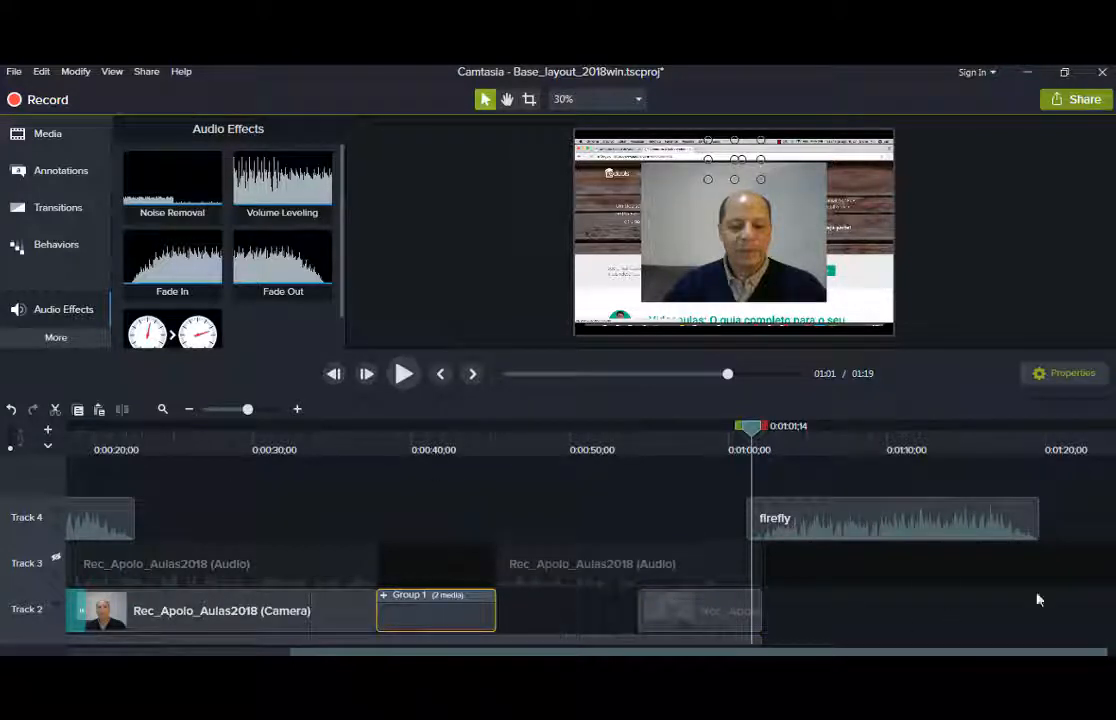
{"action": "left_click_drag", "start_coordinate": [1112, 560], "coordinate": [1112, 554]}
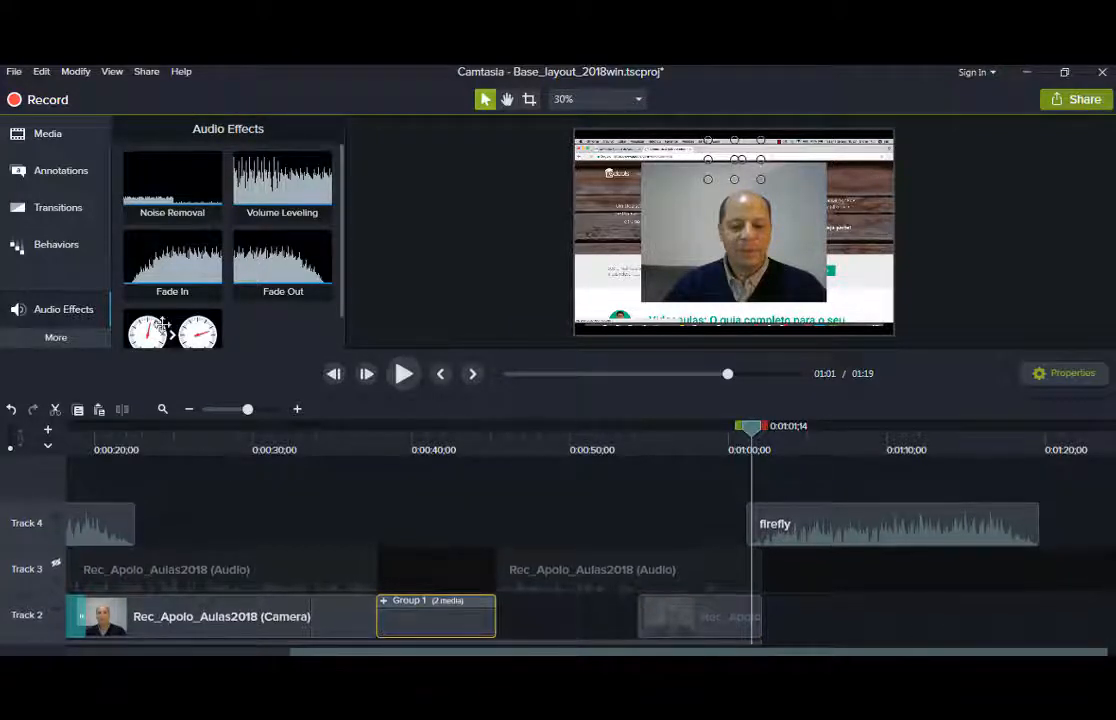
Add the house-04 image from Icons - Buildings on a new track near 0:45.
{"action": "left_click", "coordinate": [35, 133]}
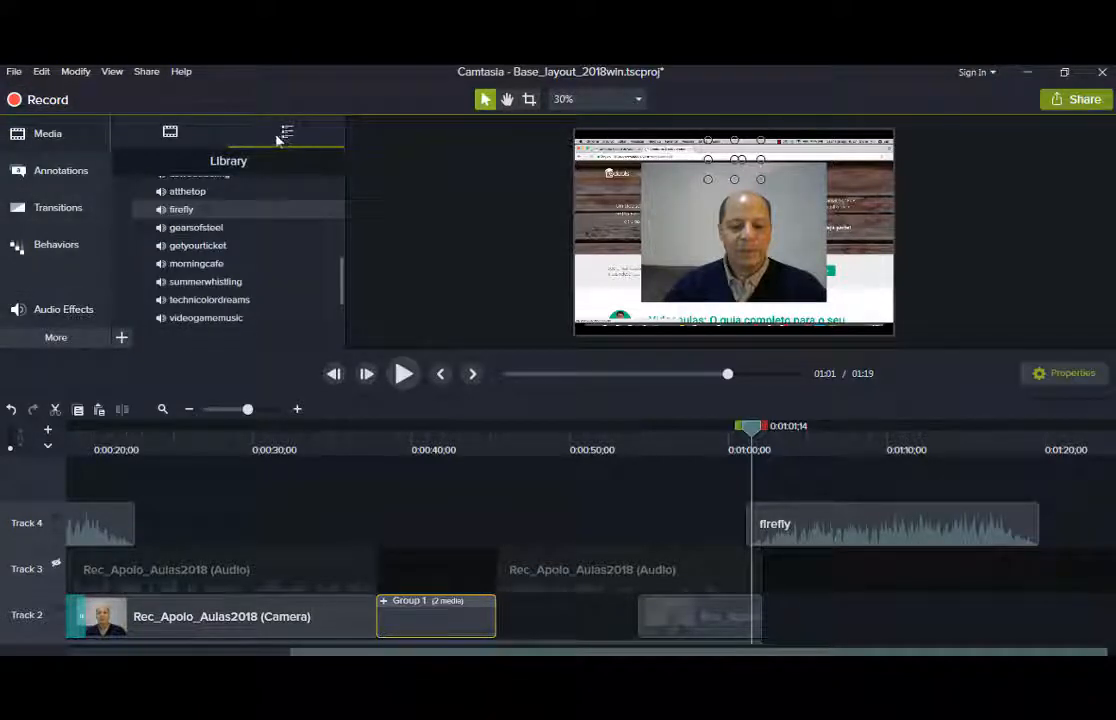
{"action": "scroll", "coordinate": [294, 185], "scroll_direction": "up", "scroll_amount": 10}
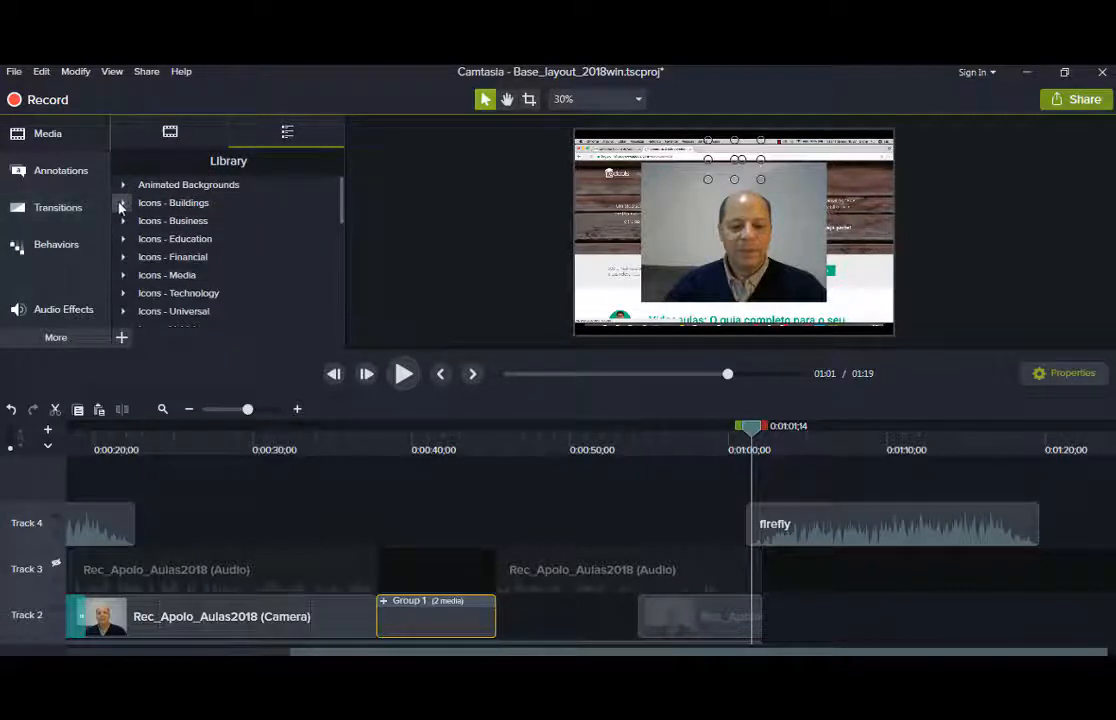
{"action": "left_click", "coordinate": [121, 203]}
{"action": "scroll", "coordinate": [150, 210], "scroll_direction": "down", "scroll_amount": 5}
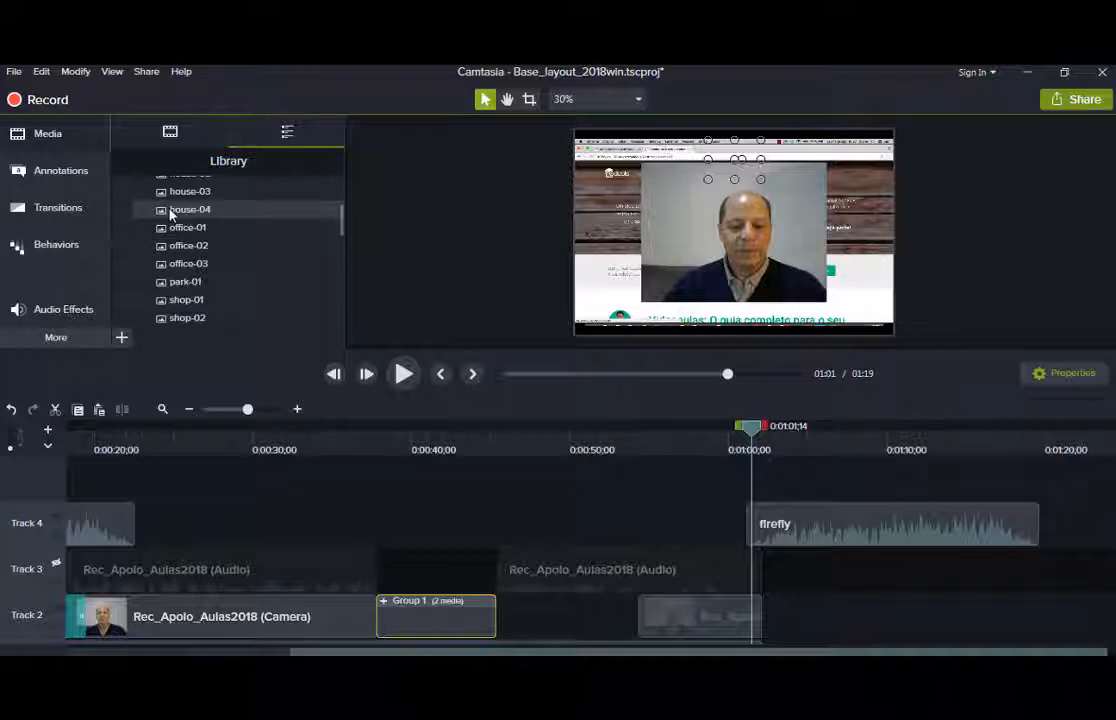
{"action": "left_click_drag", "start_coordinate": [207, 264], "coordinate": [499, 466]}
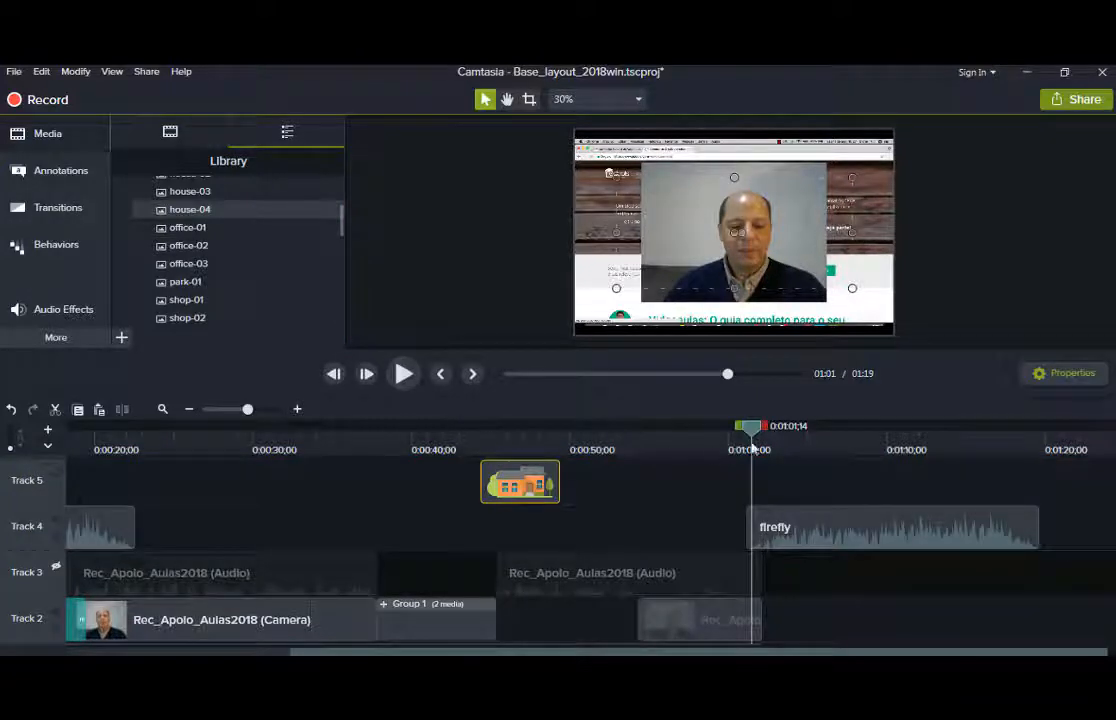
{"action": "left_click_drag", "start_coordinate": [443, 428], "coordinate": [489, 413]}
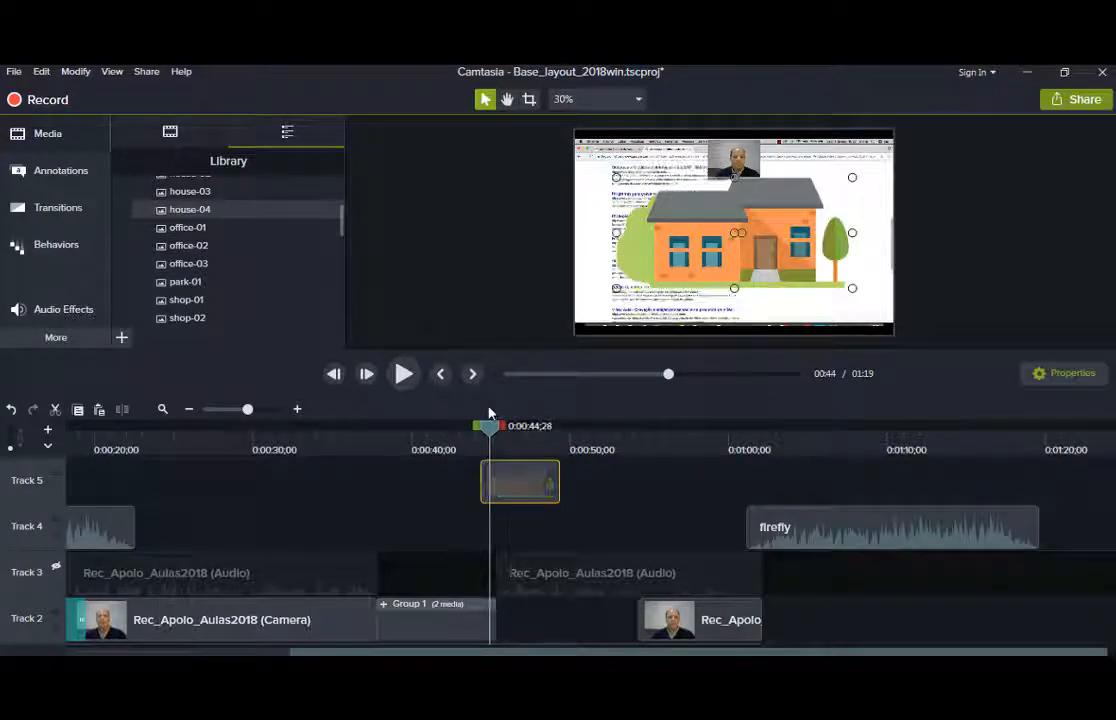
Hide the Track 2 camera footage and enlarge the house image in the preview.
{"action": "left_click", "coordinate": [57, 614]}
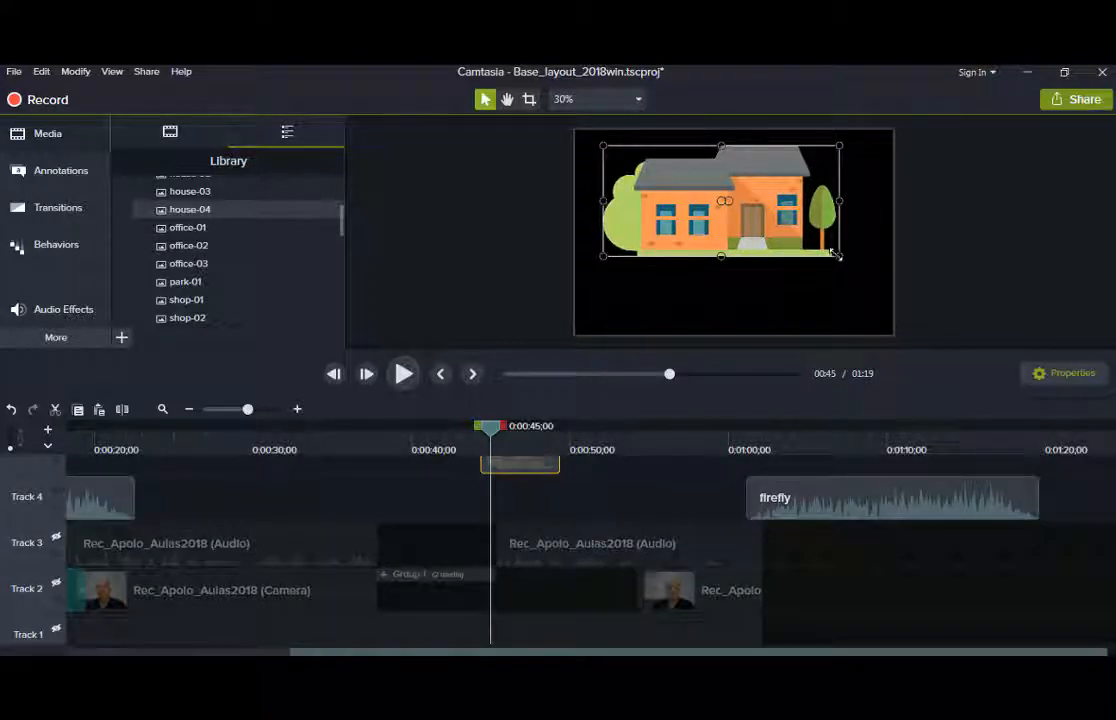
{"action": "left_click_drag", "start_coordinate": [838, 256], "coordinate": [810, 285]}
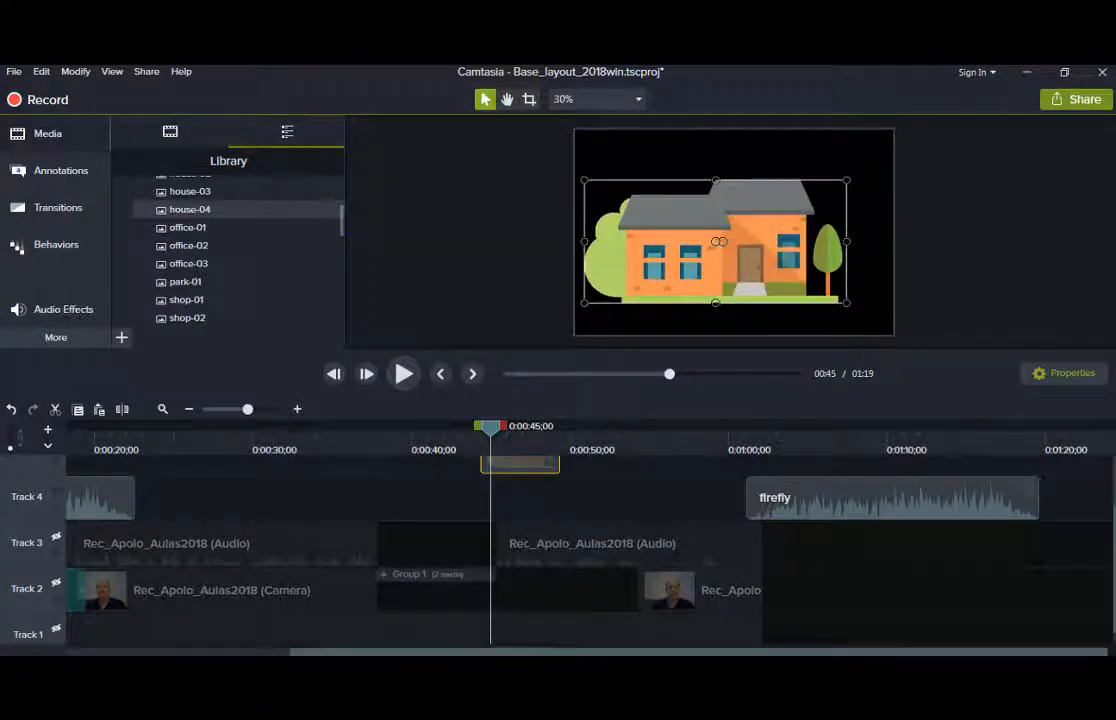
{"action": "scroll", "coordinate": [620, 550], "scroll_direction": "up", "scroll_amount": 2}
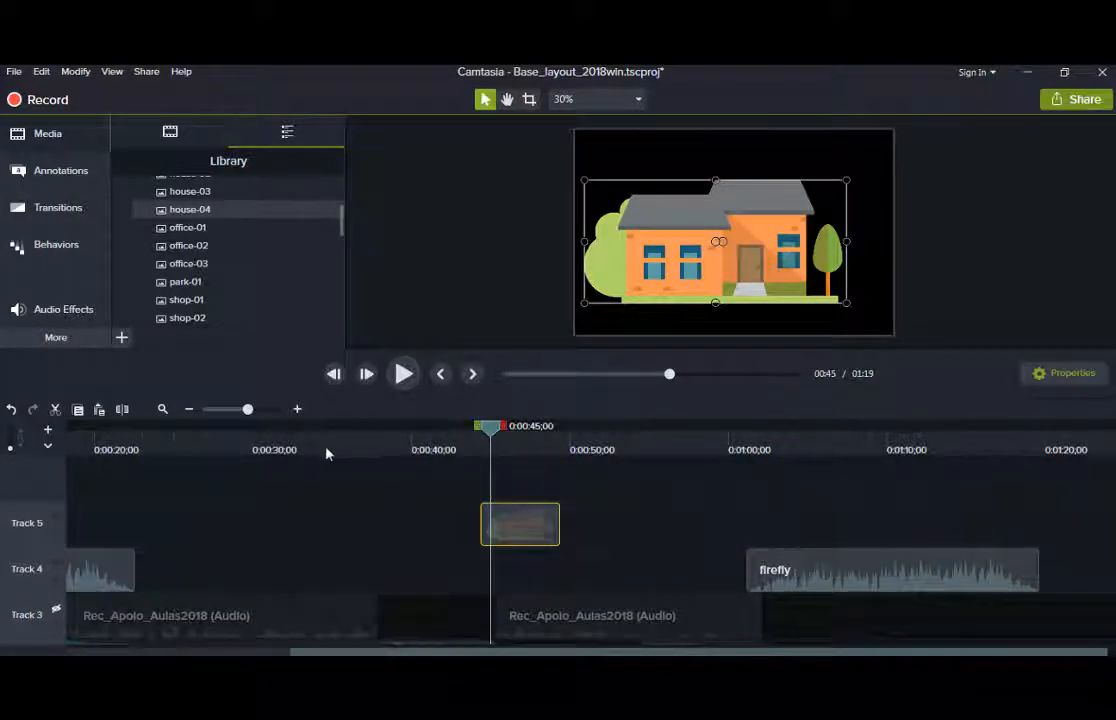
Place the earlier firefly music clip under the house-04 image and shift the house clip left to match.
{"action": "left_click", "coordinate": [62, 338]}
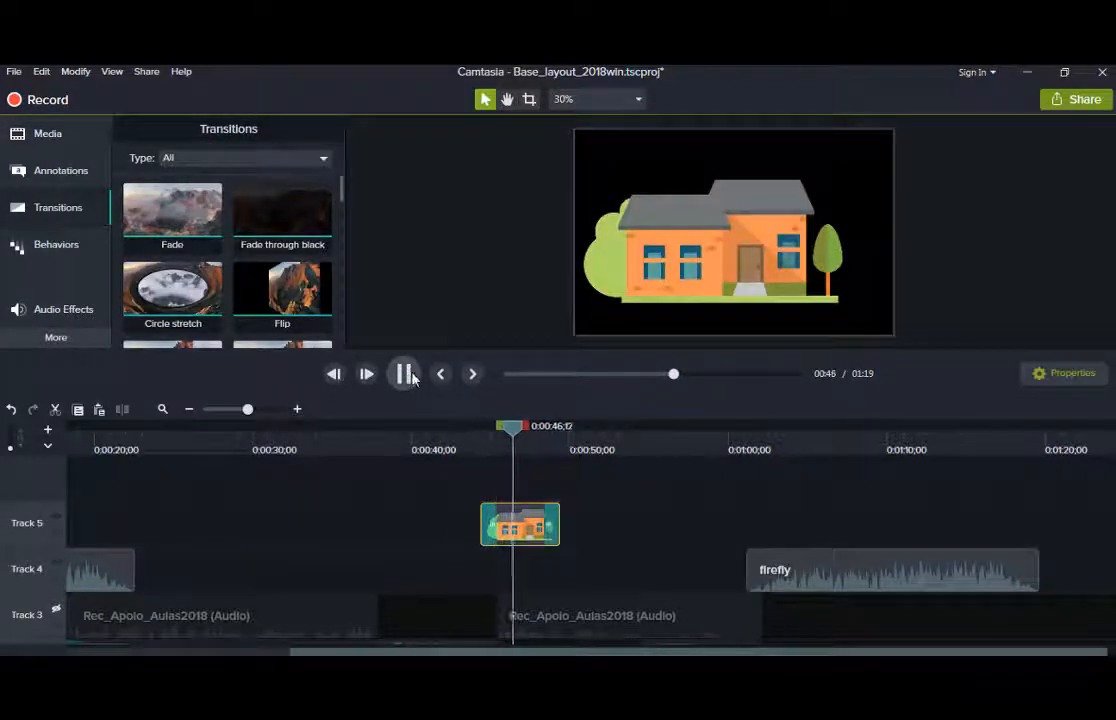
{"action": "left_click", "coordinate": [409, 378]}
{"action": "left_click_drag", "start_coordinate": [98, 579], "coordinate": [692, 620]}
{"action": "left_click_drag", "start_coordinate": [512, 531], "coordinate": [476, 531]}
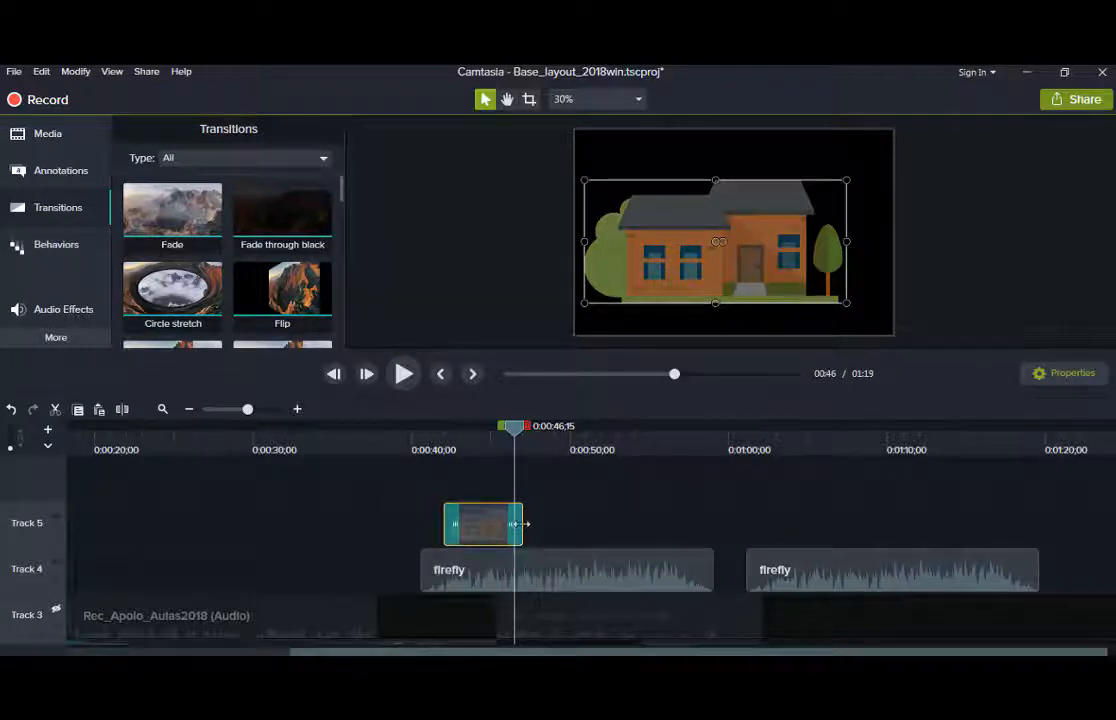
Lengthen the house-04 clip to end around 0:52 and play back the edited section.
{"action": "left_click_drag", "start_coordinate": [520, 524], "coordinate": [607, 527]}
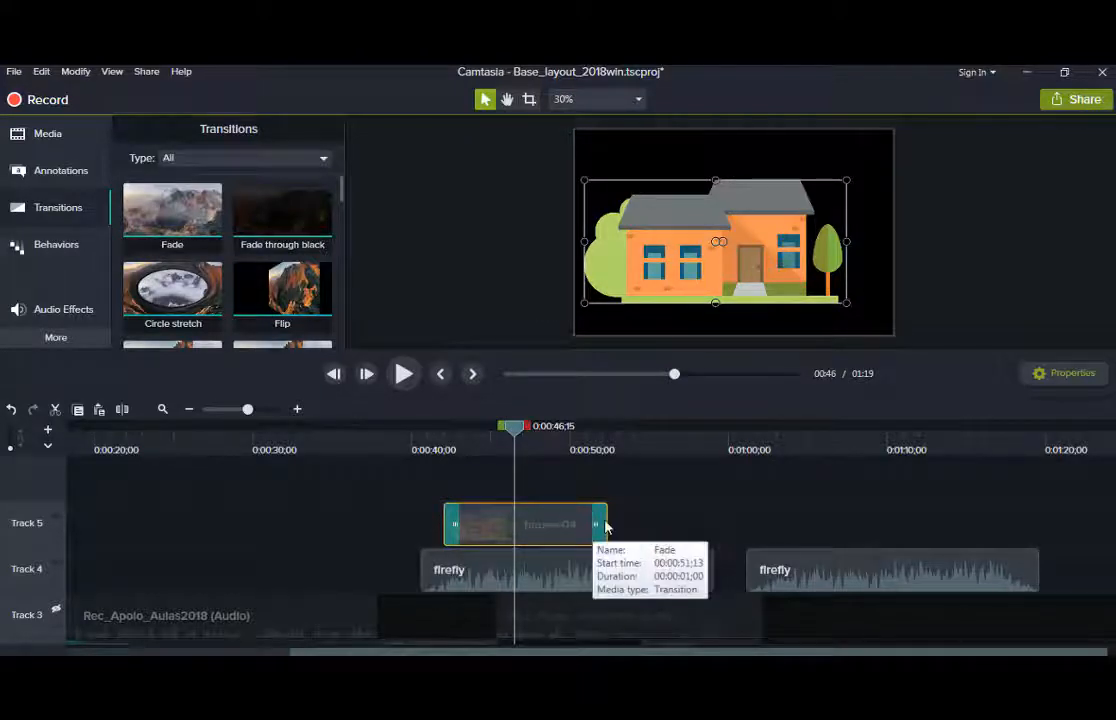
{"action": "left_click_drag", "start_coordinate": [606, 522], "coordinate": [691, 521]}
{"action": "left_click", "coordinate": [402, 373]}
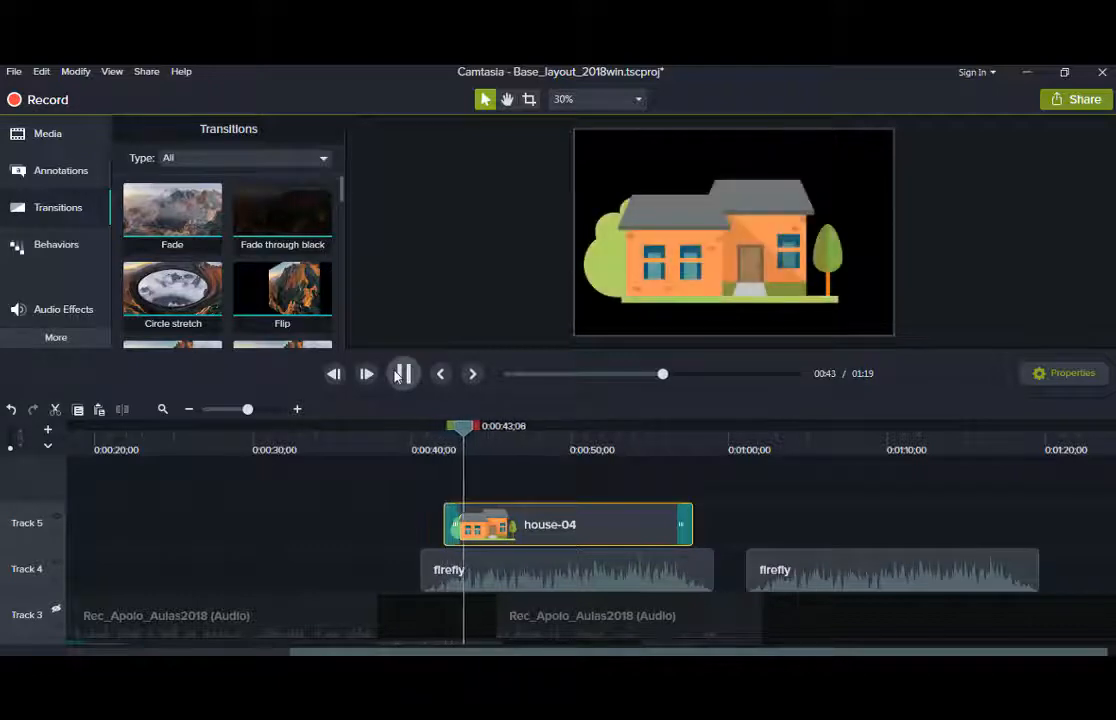
{"action": "left_click_drag", "start_coordinate": [481, 428], "coordinate": [657, 450]}
{"action": "left_click", "coordinate": [403, 377]}
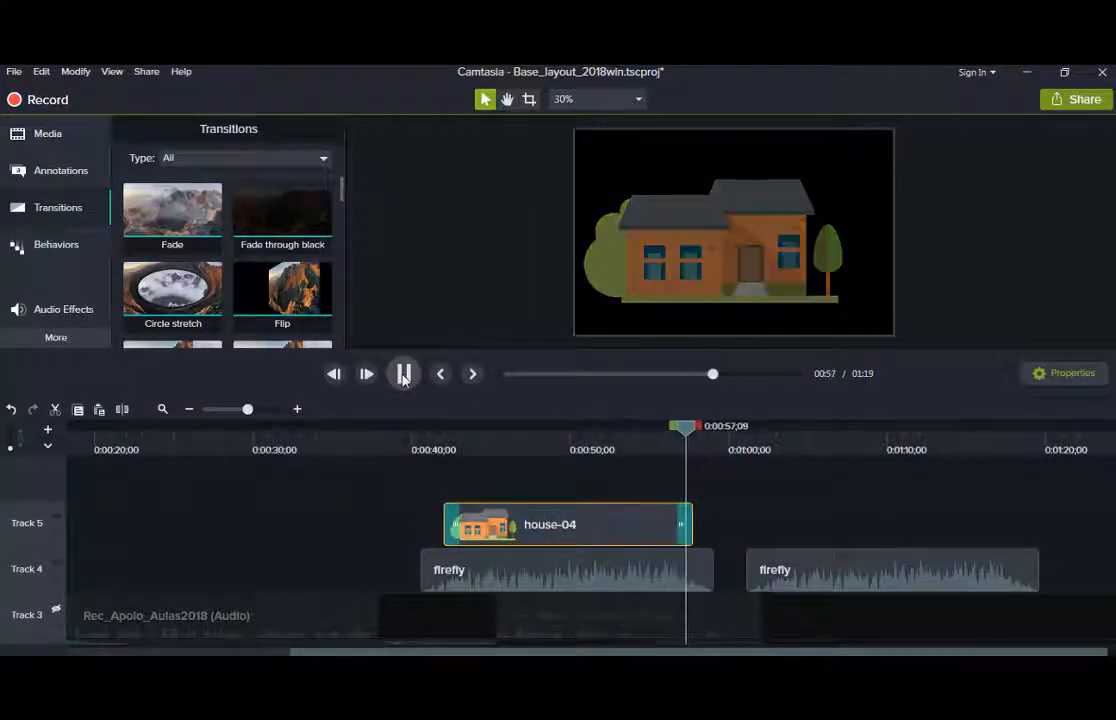
Copy the house-04 clip and paste it above the second firefly clip.
{"action": "left_click", "coordinate": [403, 377]}
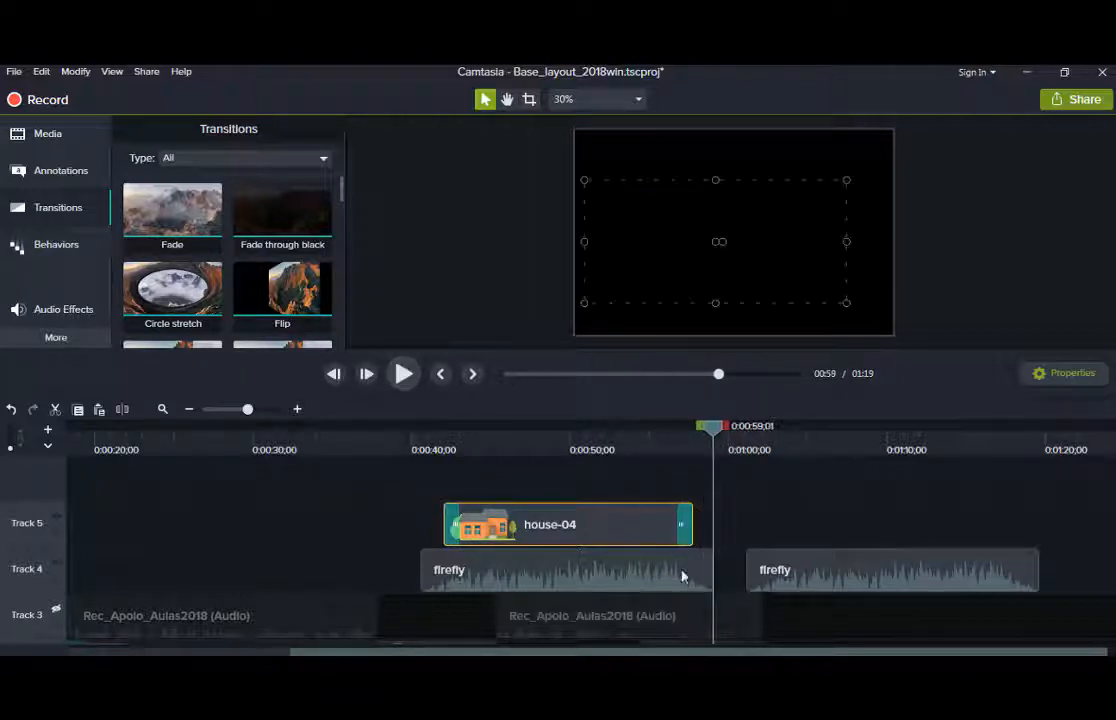
{"action": "right_click", "coordinate": [592, 528]}
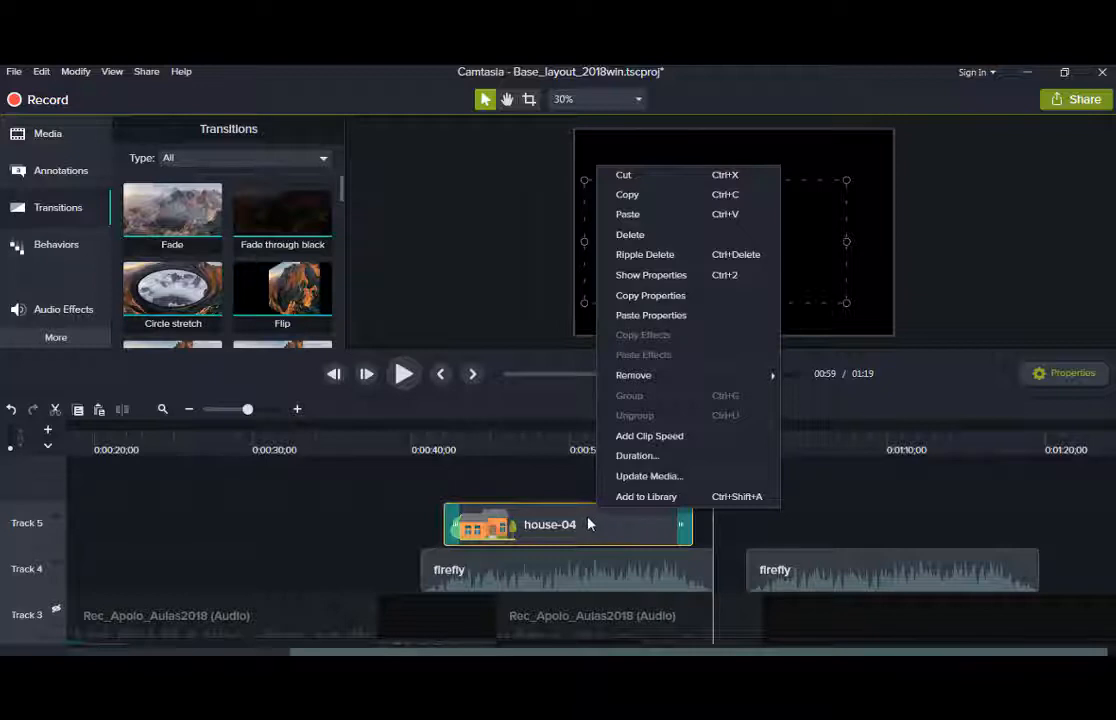
{"action": "left_click", "coordinate": [632, 200]}
{"action": "left_click", "coordinate": [886, 524]}
{"action": "right_click", "coordinate": [882, 522]}
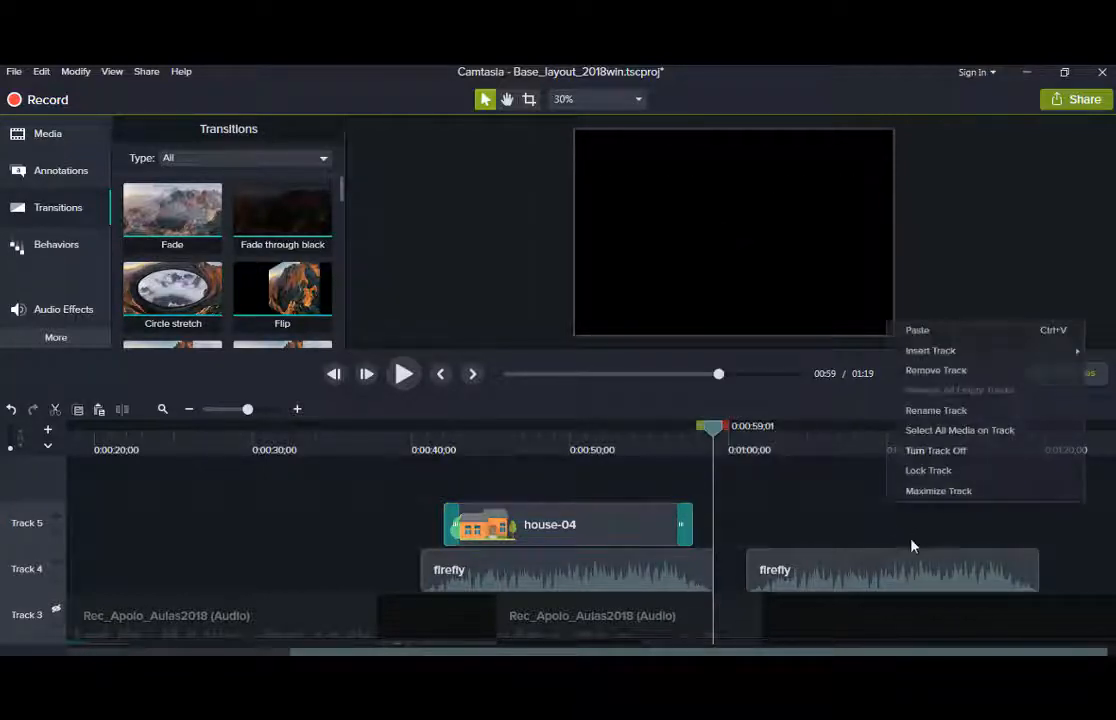
{"action": "left_click", "coordinate": [929, 331]}
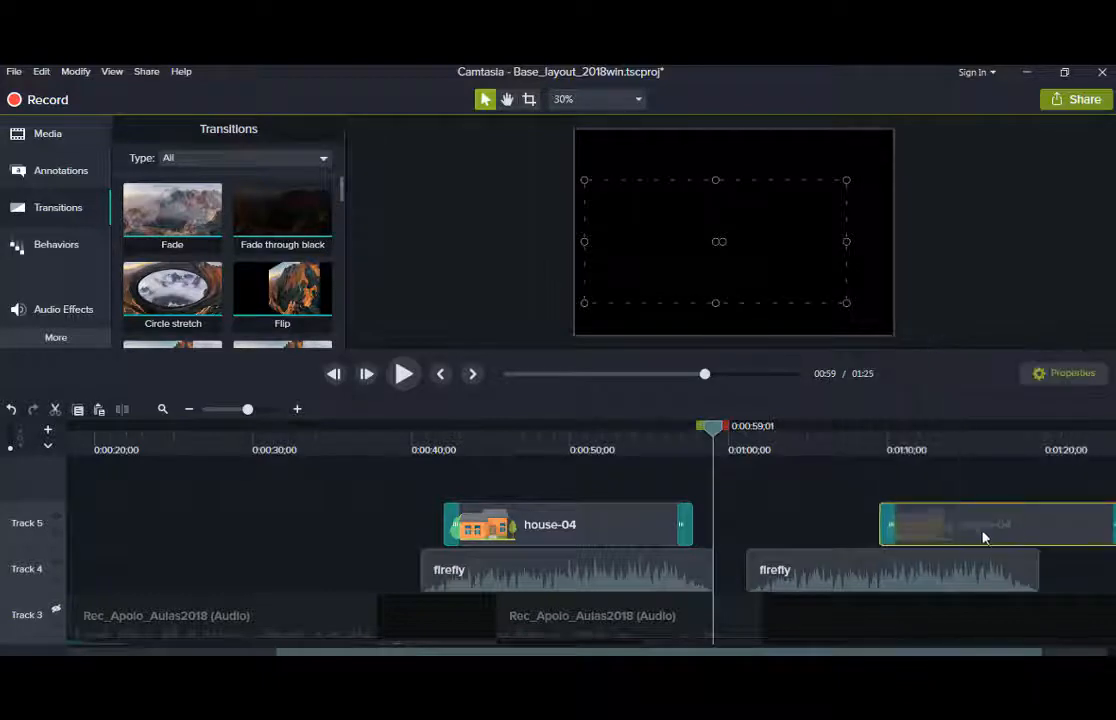
{"action": "left_click_drag", "start_coordinate": [983, 537], "coordinate": [914, 538]}
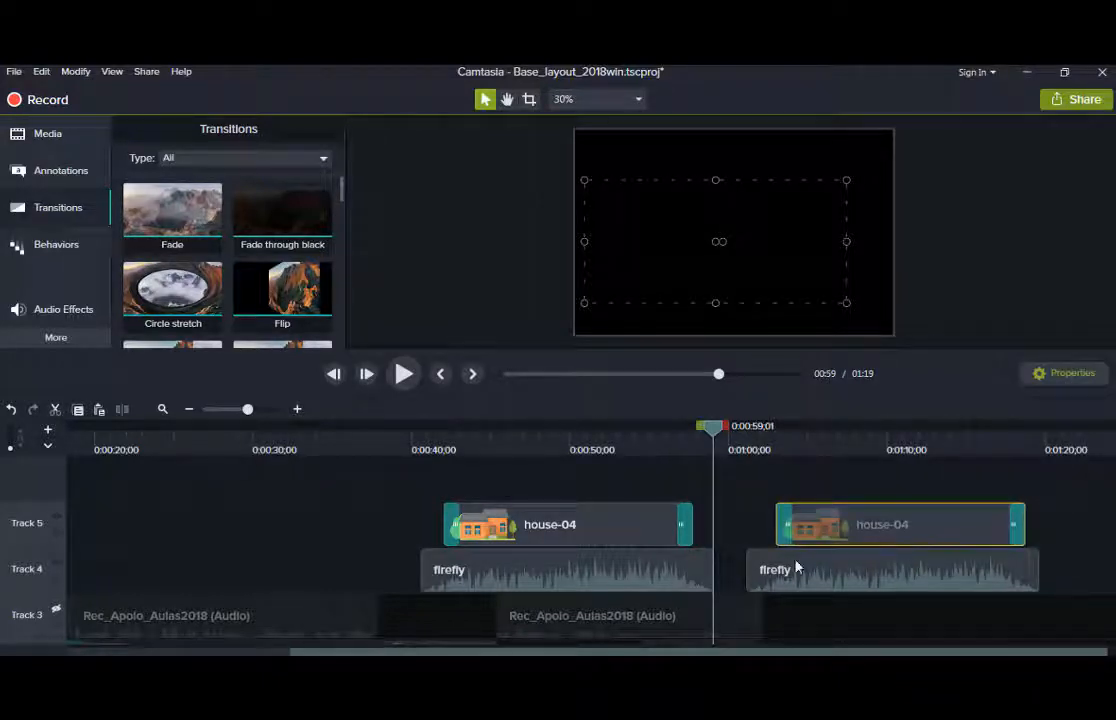
Group the first house-04 image with its firefly clip as Group 2 and delete the extra clips.
{"action": "left_click", "coordinate": [545, 527]}
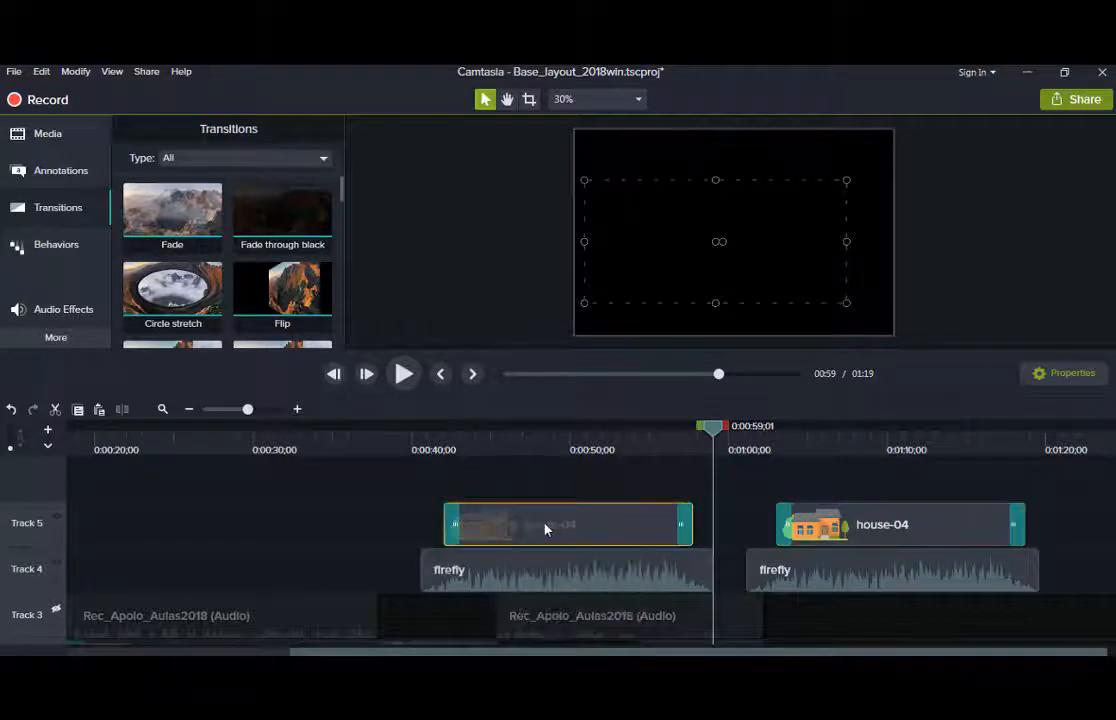
{"action": "left_click", "coordinate": [513, 585], "text": "ctrl"}
{"action": "right_click", "coordinate": [513, 585]}
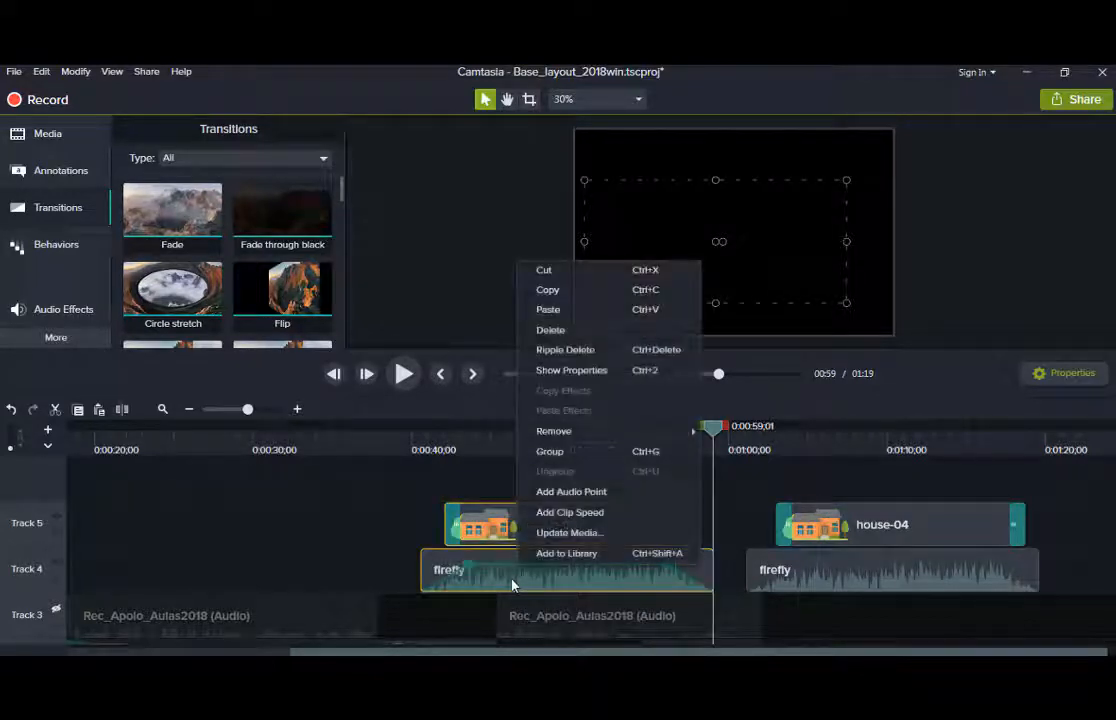
{"action": "left_click", "coordinate": [593, 455]}
{"action": "left_click", "coordinate": [909, 580]}
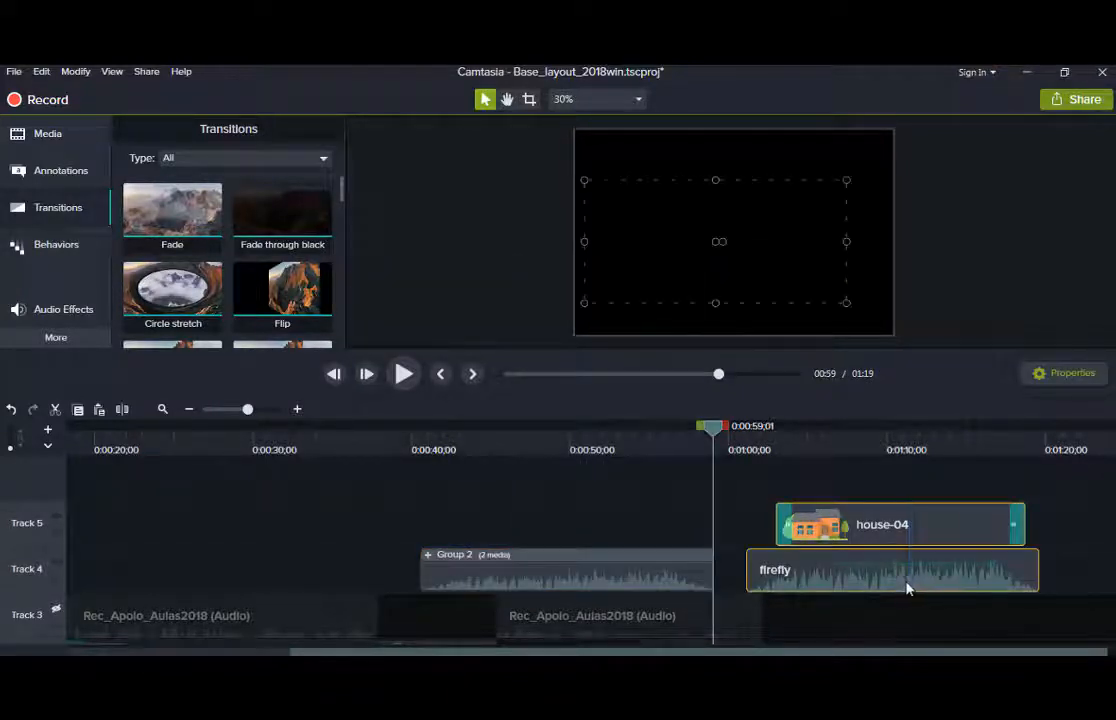
{"action": "key", "text": "Delete"}
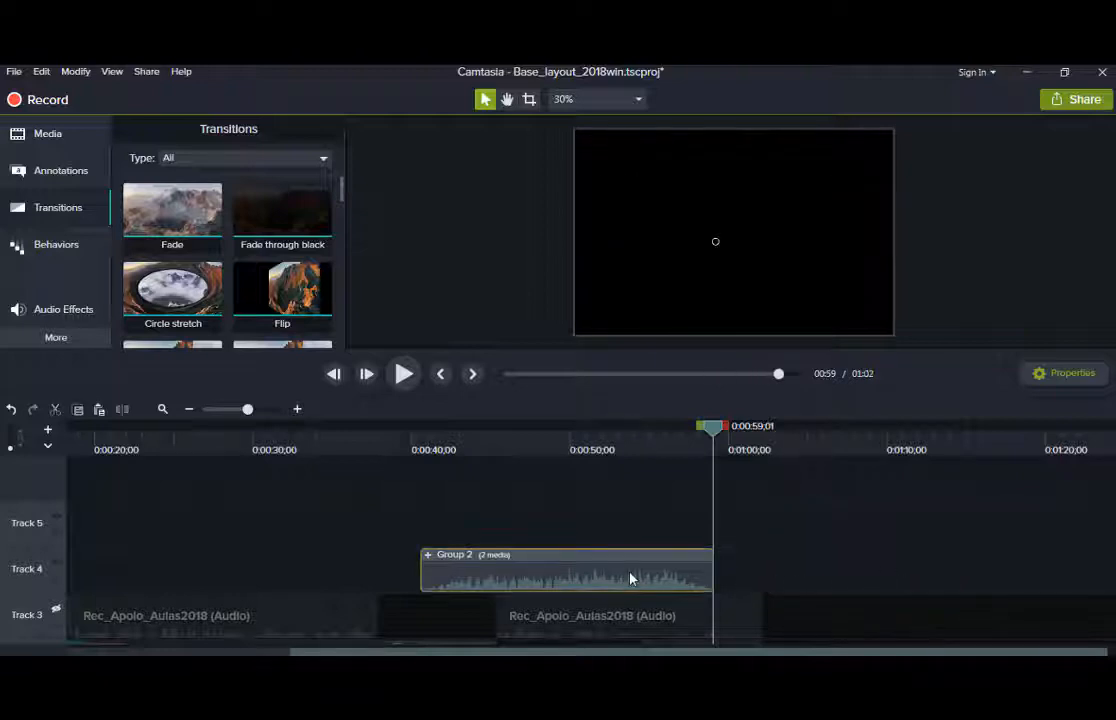
Paste a copy of Group 2 at about 1:13 on Track 4 and slide it slightly earlier.
{"action": "right_click", "coordinate": [630, 576]}
{"action": "left_click", "coordinate": [884, 585]}
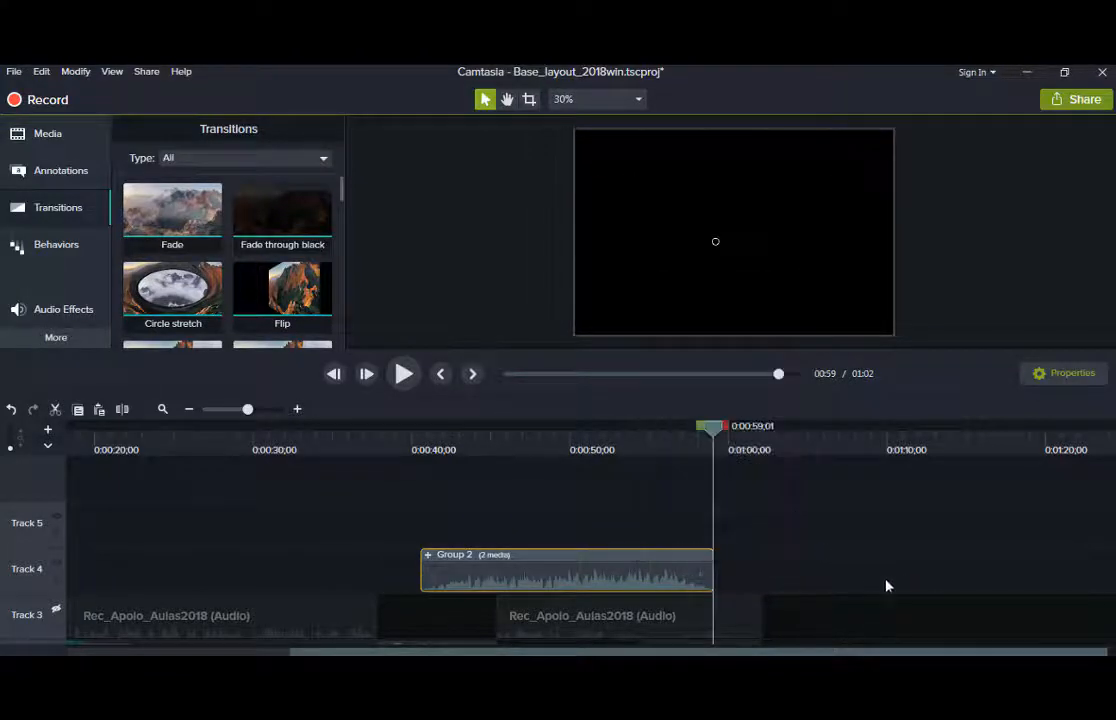
{"action": "left_click", "coordinate": [943, 454]}
{"action": "right_click", "coordinate": [918, 578]}
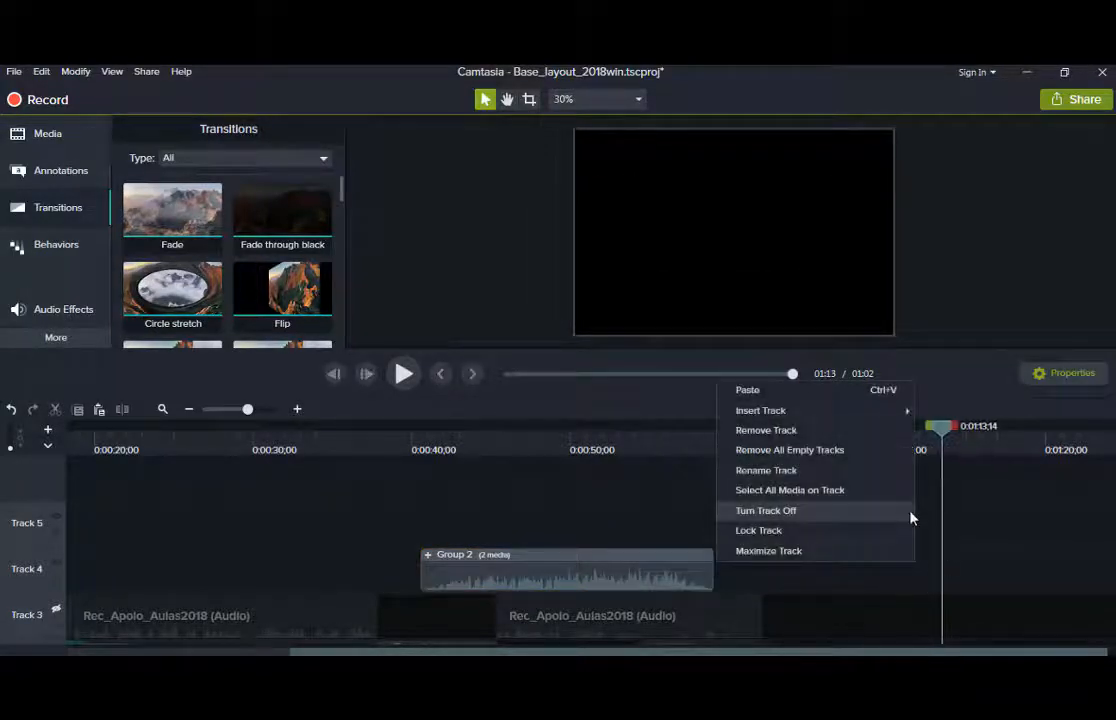
{"action": "left_click", "coordinate": [770, 398]}
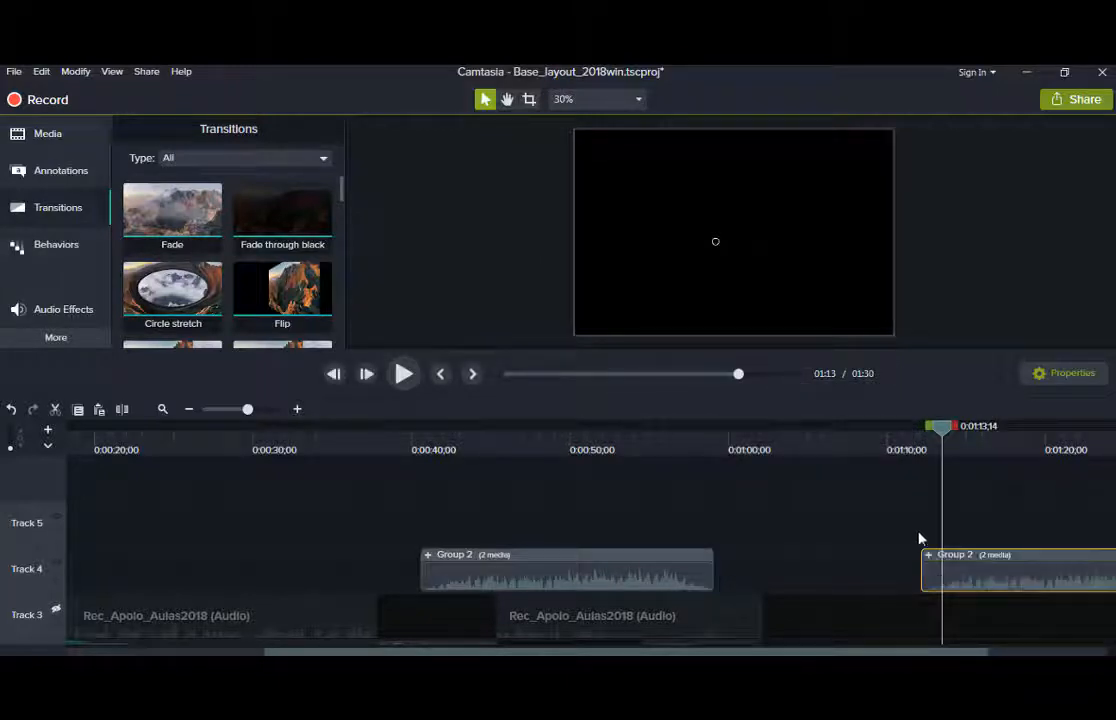
{"action": "left_click_drag", "start_coordinate": [1013, 578], "coordinate": [880, 571]}
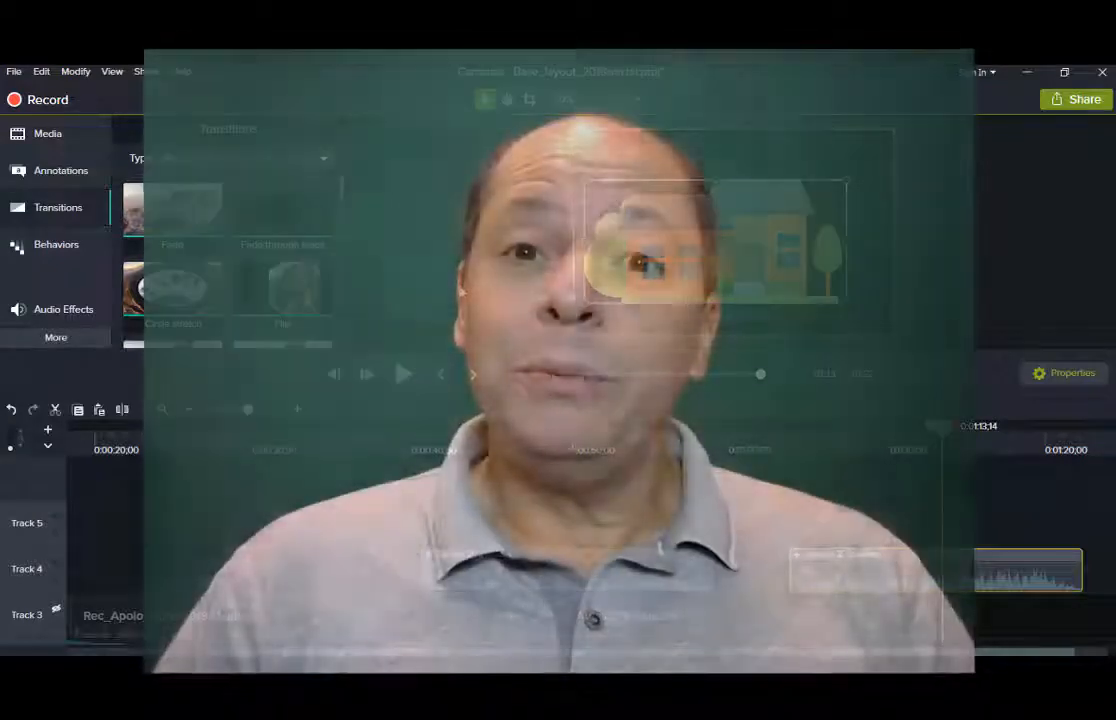